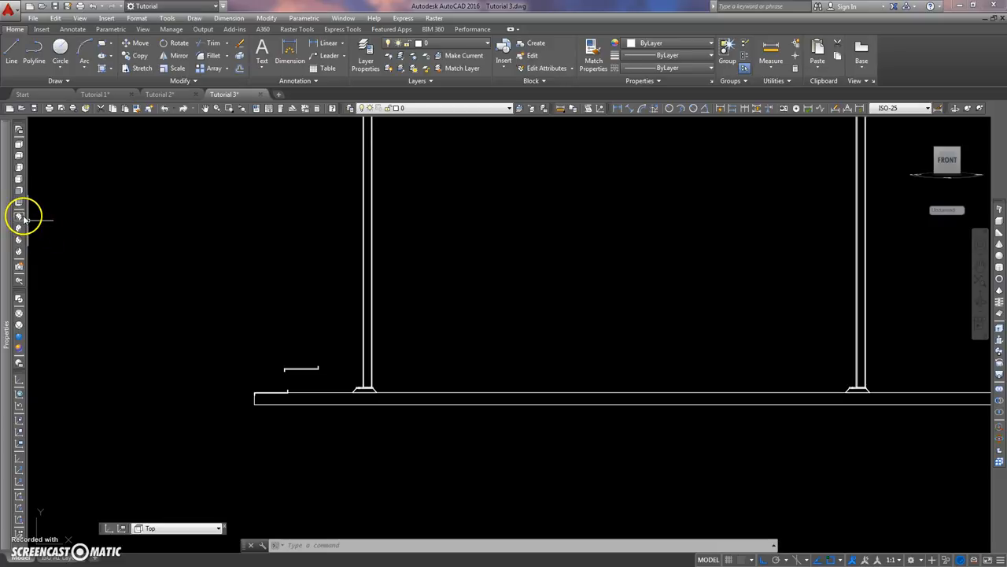
# Step: Switch to the southwest isometric view and frame the two stair treads at the slab corner
pyautogui.click(20, 218)
pyautogui.scroll(8, 333, 374)
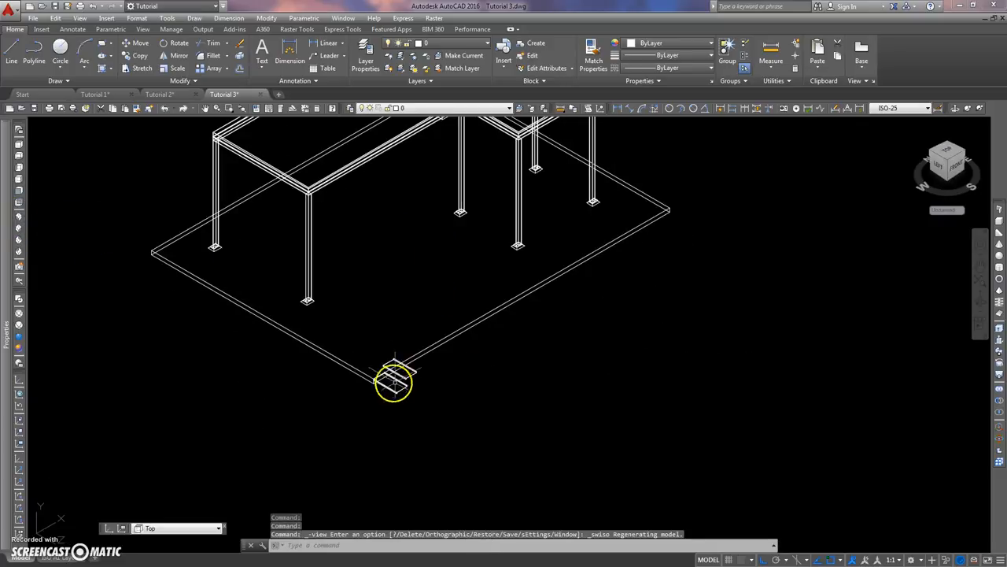
pyautogui.scroll(3, 362, 337)
pyautogui.moveTo(362, 337); pyautogui.dragTo(220, 227, button='middle')
pyautogui.scroll(3, 263, 263)
pyautogui.scroll(-3, 214, 221)
pyautogui.scroll(3, 216, 228)
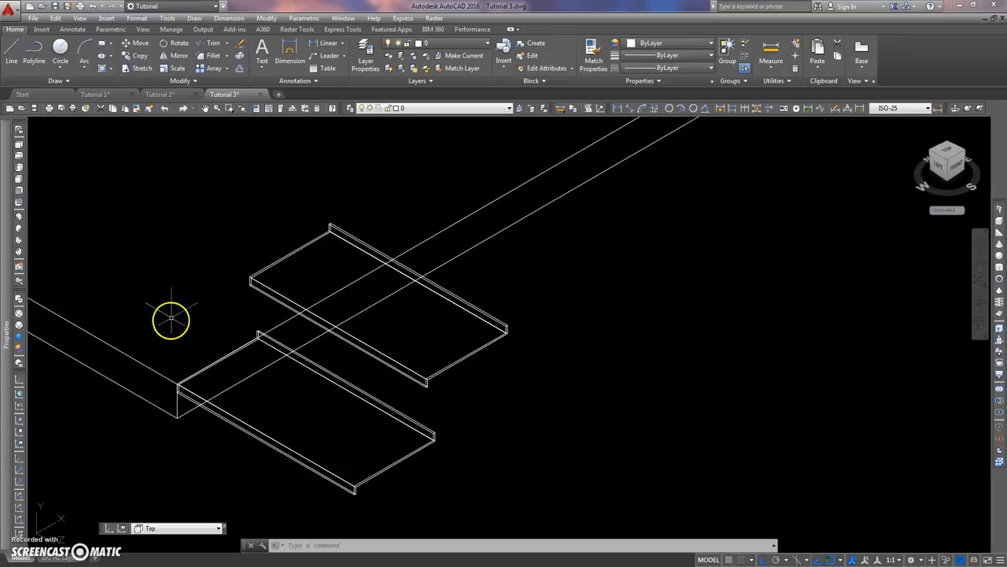
pyautogui.scroll(-3, 185, 283)
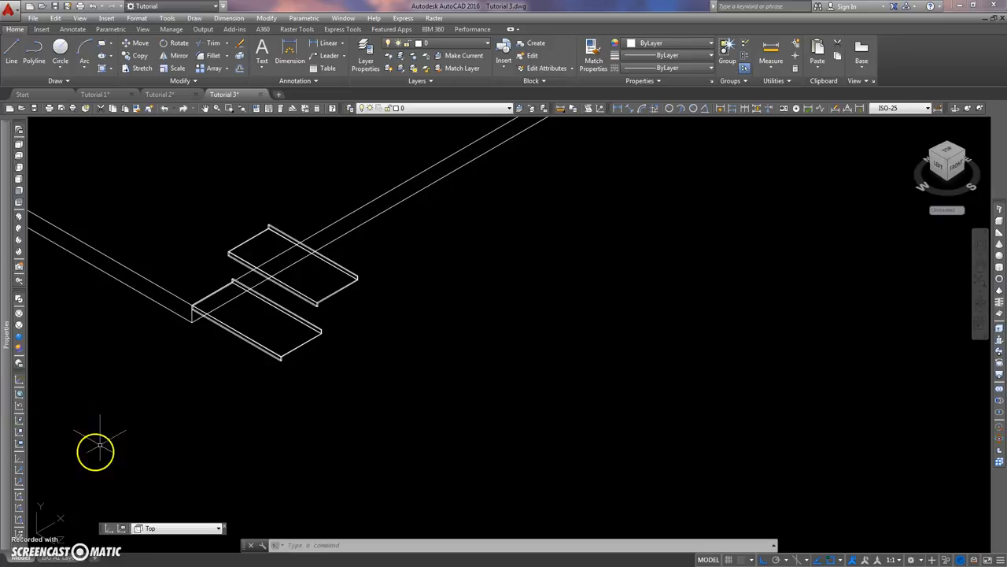
# Step: Reset the UCS to World and rotate it 90 degrees about the X axis
pyautogui.click(20, 395)
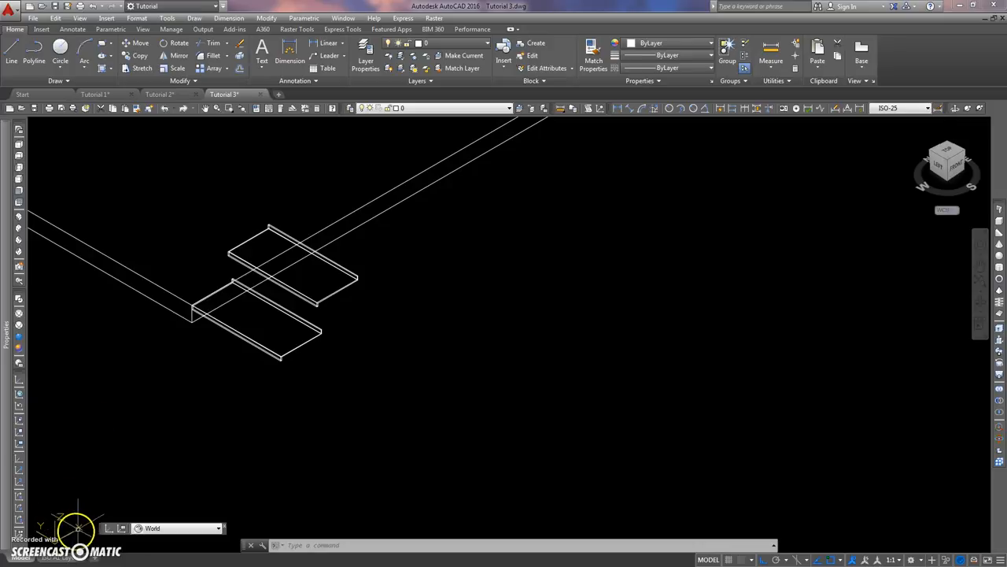
pyautogui.click(20, 496)
pyautogui.press('Return')
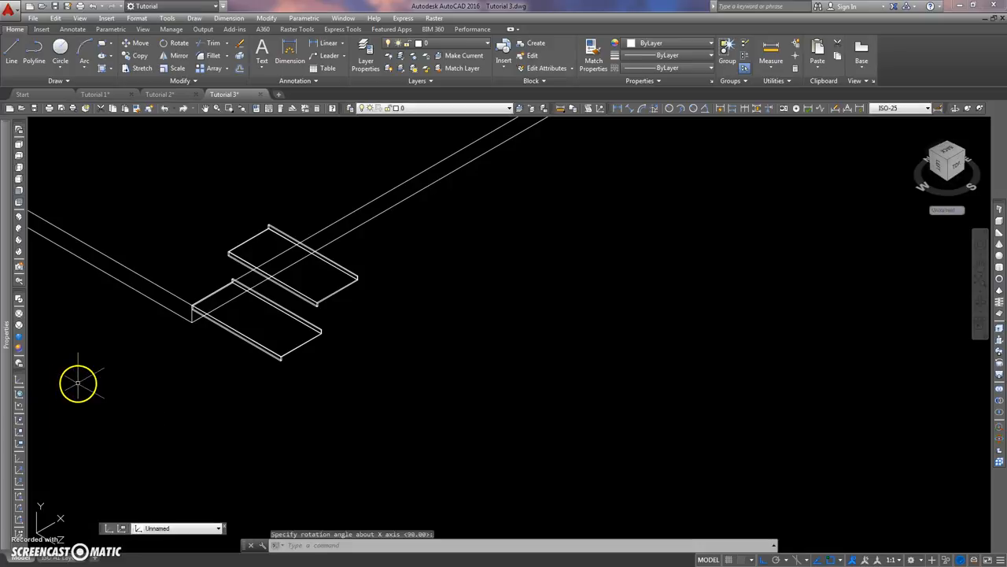
# Step: Copy the upper stair tread one step higher, using the lower tread's outer corner as base point and the upper tread's matching corner as destination
pyautogui.scroll(6, 167, 358)
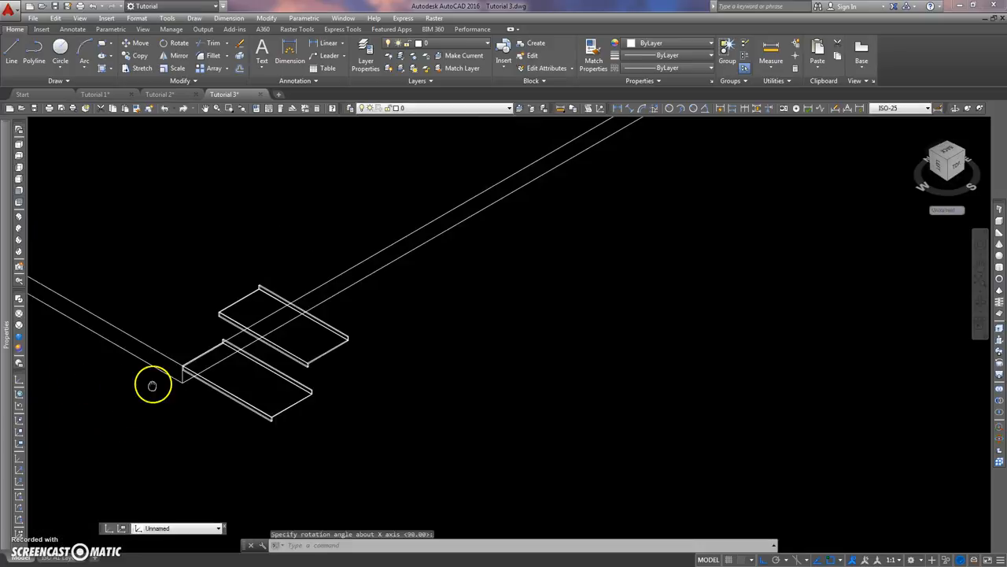
pyautogui.moveTo(167, 337); pyautogui.dragTo(135, 315, button='middle')
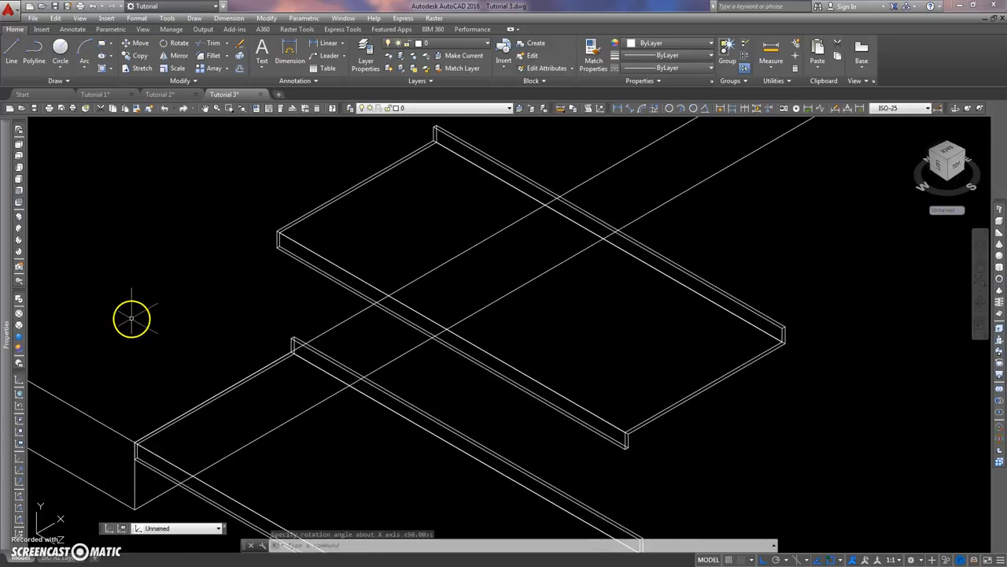
pyautogui.write('co')
pyautogui.press('Return')
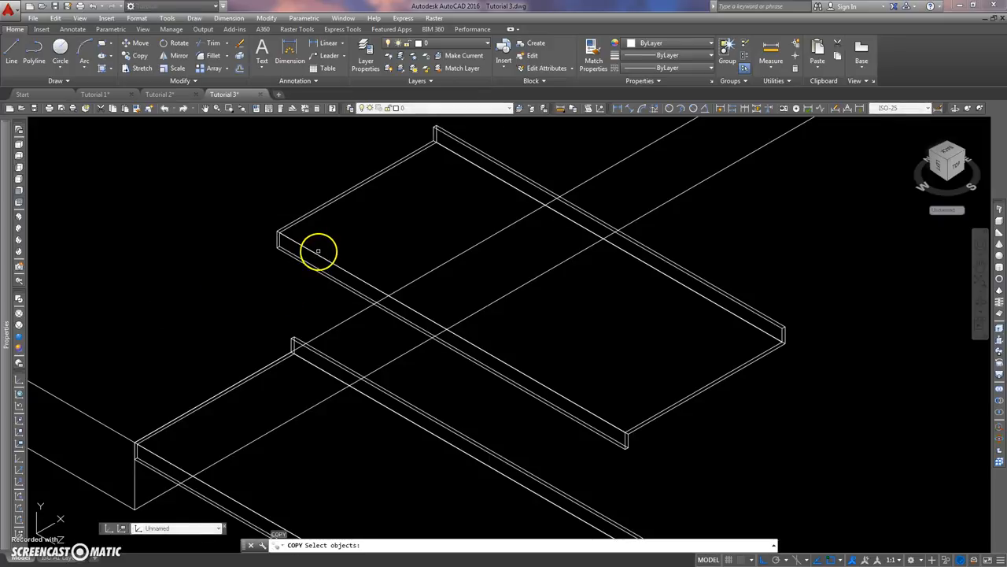
pyautogui.click(311, 253)
pyautogui.press('Return')
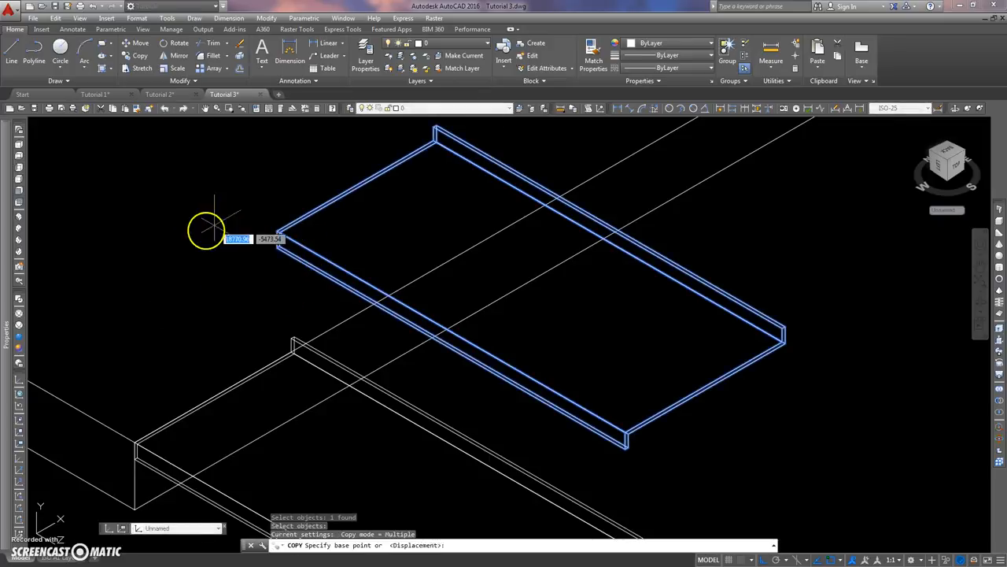
pyautogui.click(136, 437)
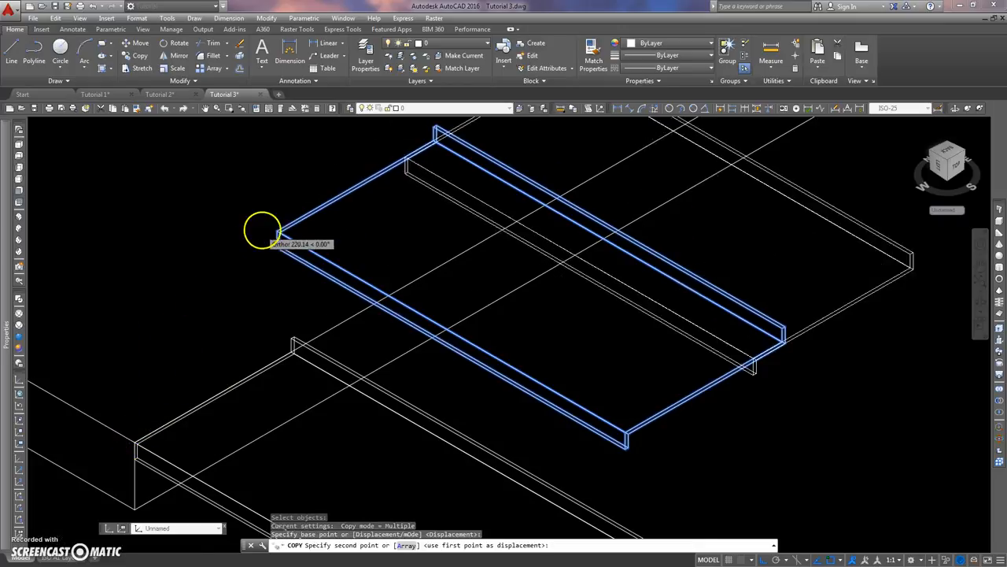
pyautogui.scroll(5, 275, 233)
pyautogui.click(305, 236)
# Step: Continue placing tread copies corner to corner up the flight until it passes the upper floor level, and end the copy
pyautogui.scroll(-6, 329, 213)
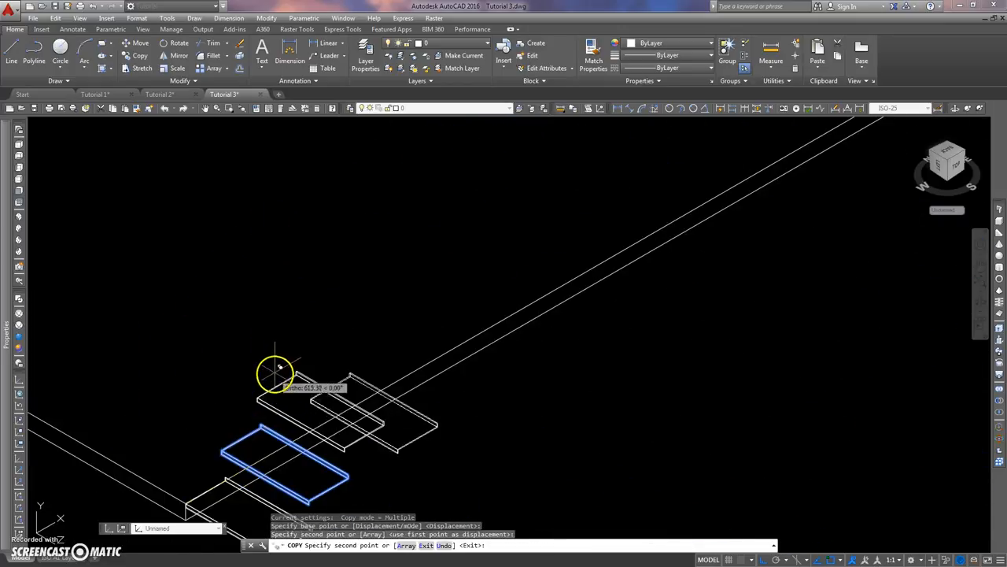
pyautogui.scroll(2, 270, 371)
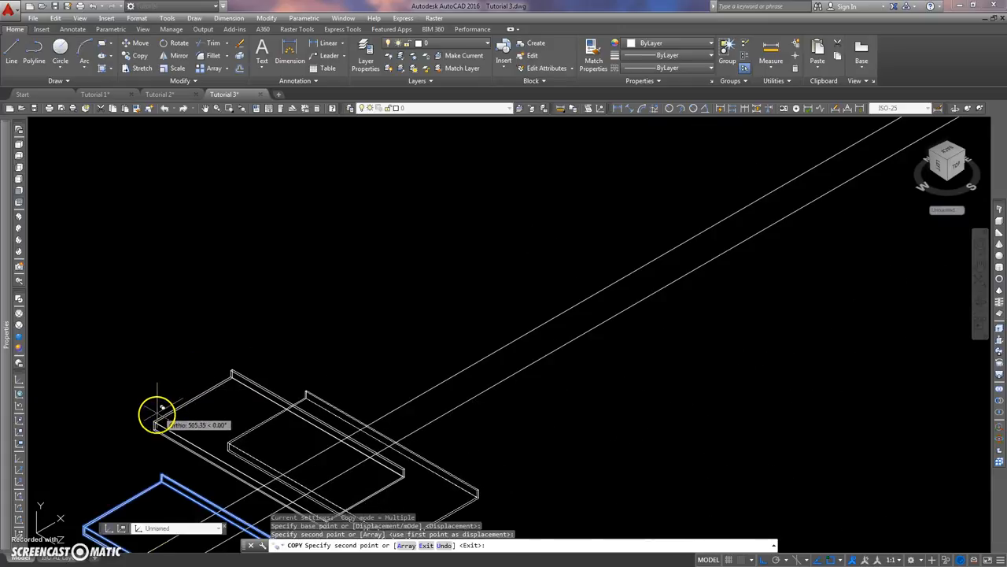
pyautogui.click(292, 408)
pyautogui.click(224, 317)
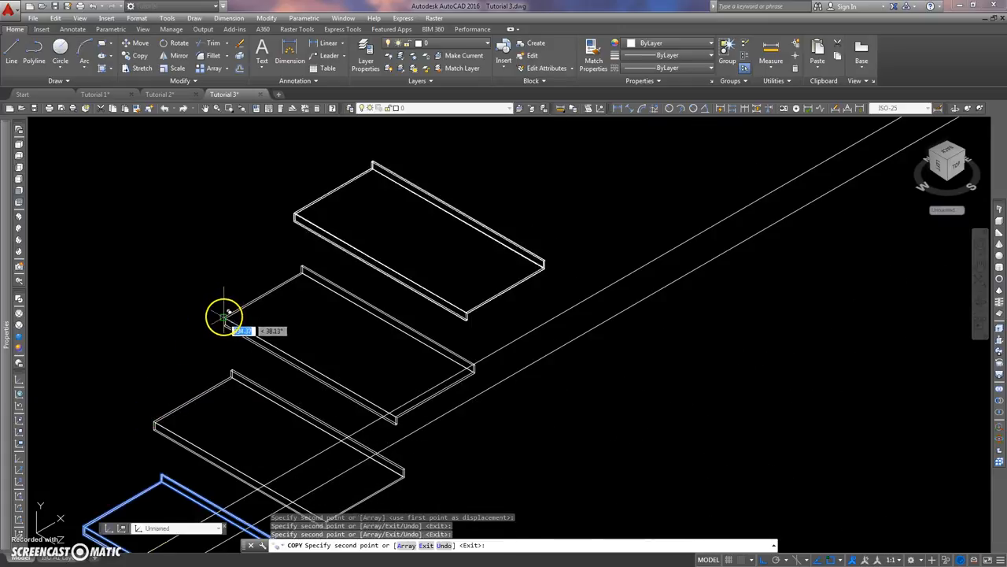
pyautogui.click(293, 213)
pyautogui.moveTo(313, 181)
pyautogui.mouseDown(button='middle')
pyautogui.moveTo(197, 394)
pyautogui.moveTo(247, 333)
pyautogui.mouseUp(button='middle')
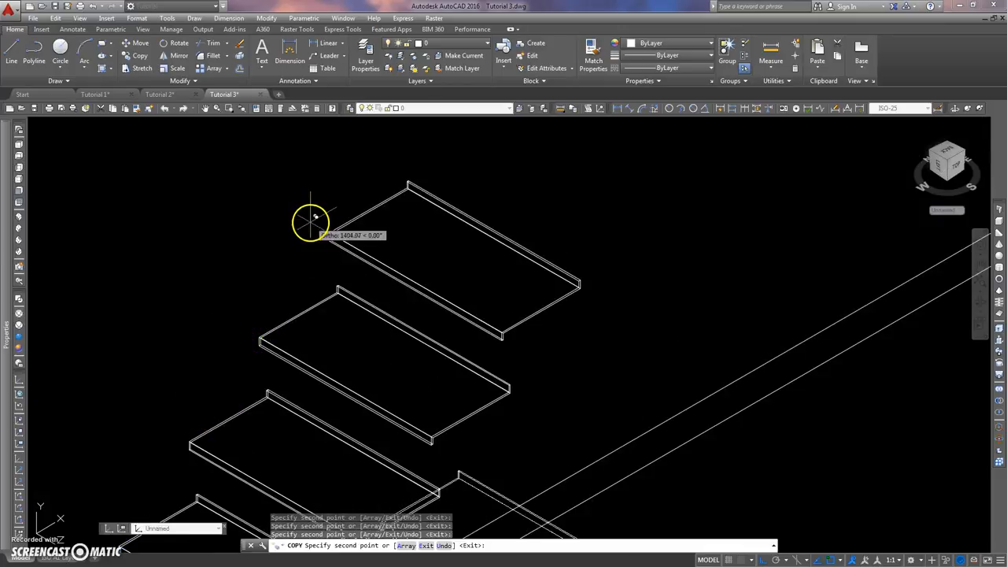
pyautogui.moveTo(275, 280); pyautogui.dragTo(239, 339, button='middle')
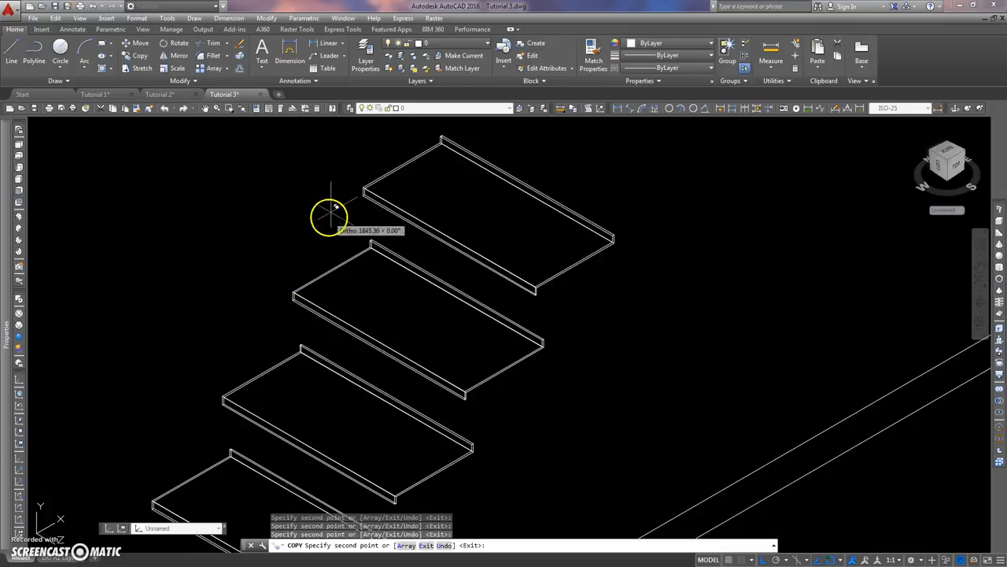
pyautogui.moveTo(261, 303); pyautogui.dragTo(218, 353, button='middle')
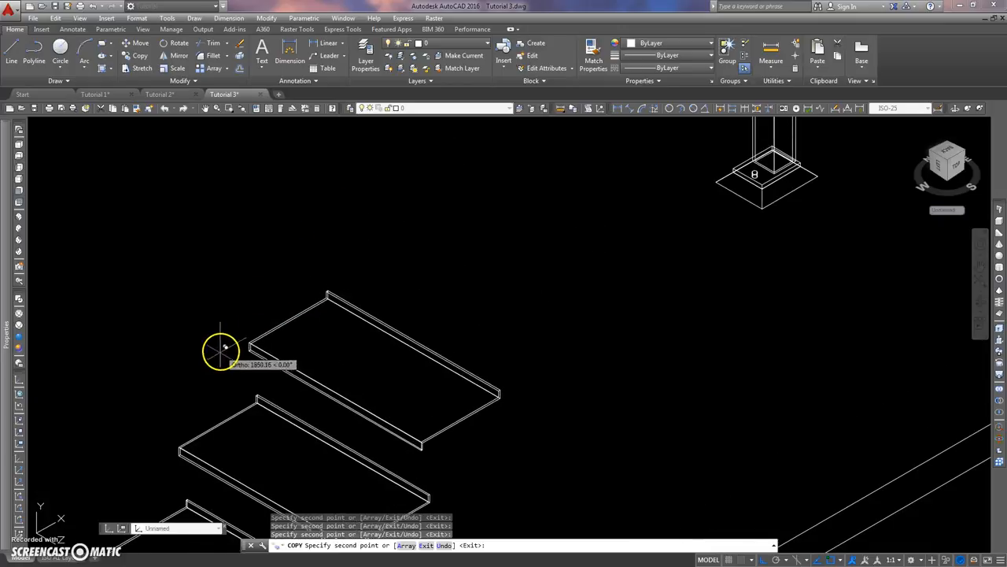
pyautogui.click(320, 242)
pyautogui.scroll(-3, 247, 304)
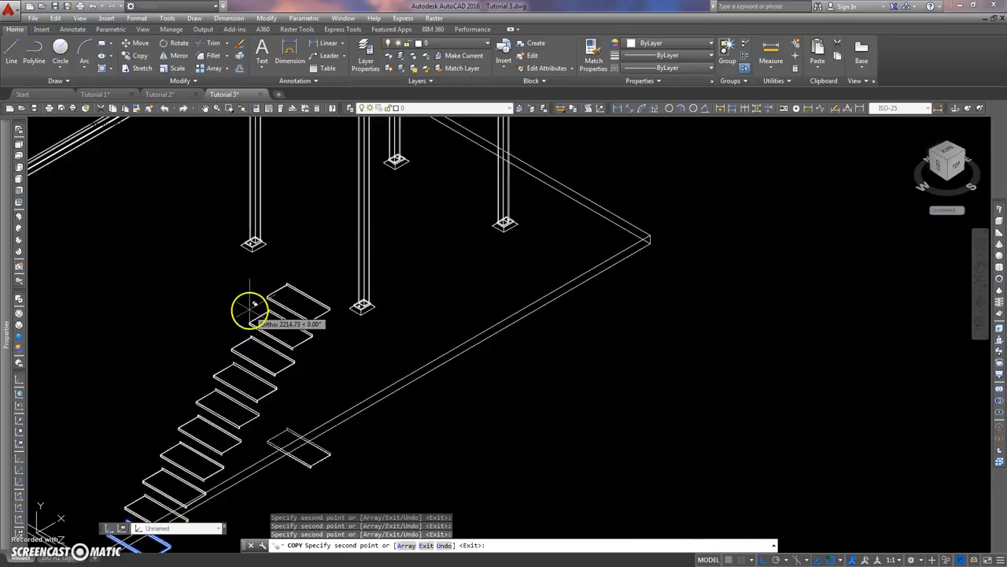
pyautogui.scroll(-2, 254, 281)
pyautogui.scroll(5, 268, 281)
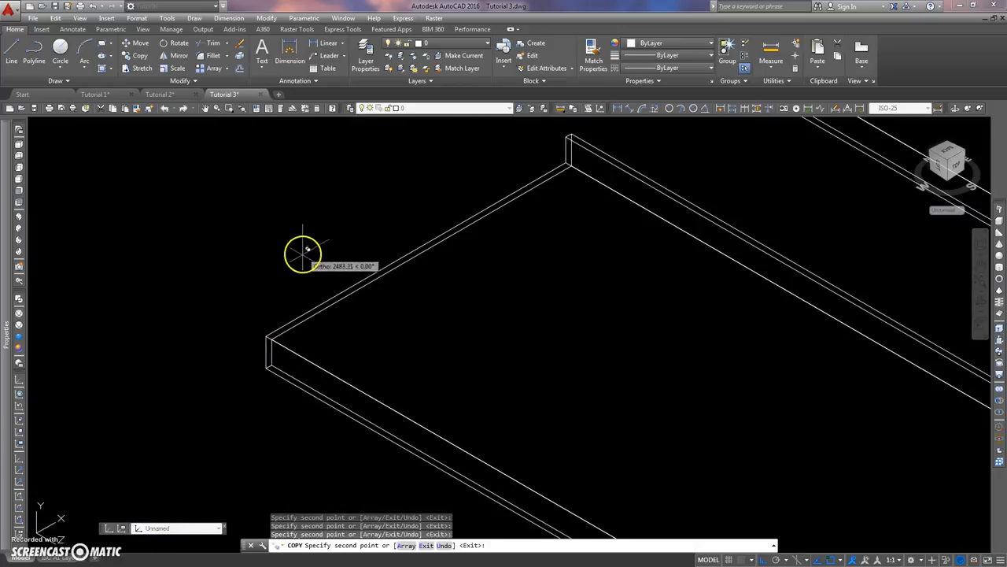
pyautogui.scroll(-3, 260, 323)
pyautogui.scroll(-5, 353, 220)
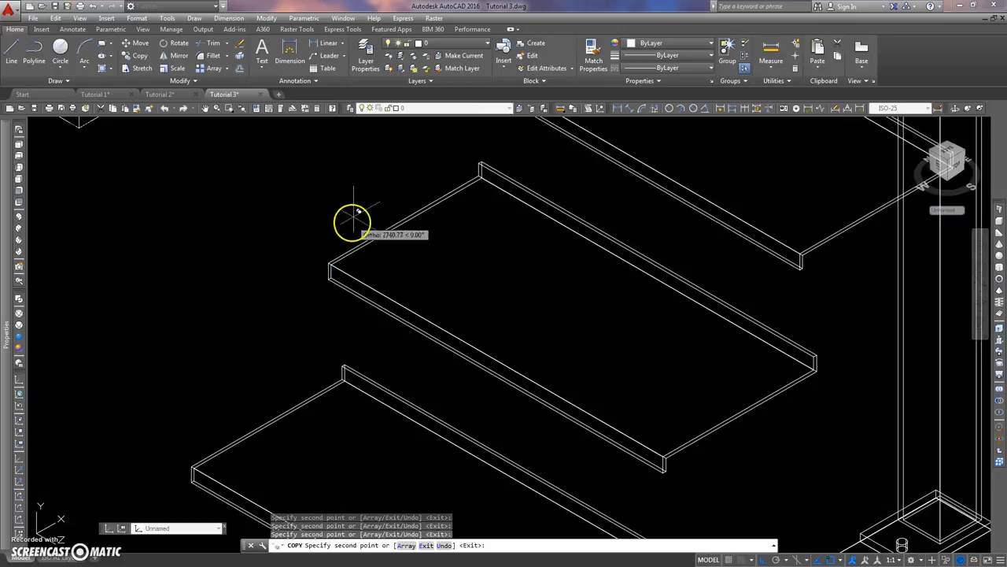
pyautogui.scroll(3, 300, 248)
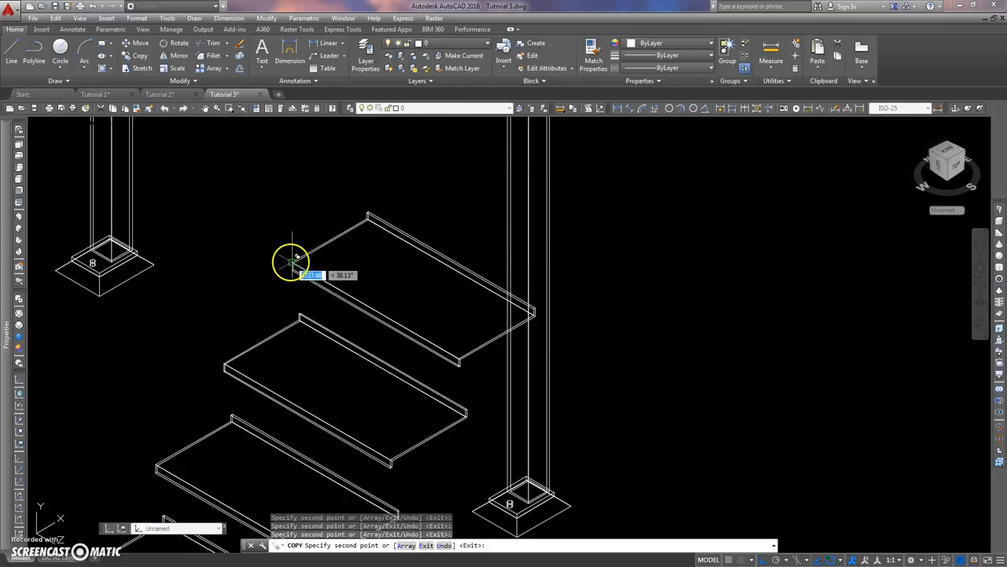
pyautogui.click(290, 256)
pyautogui.click(360, 163)
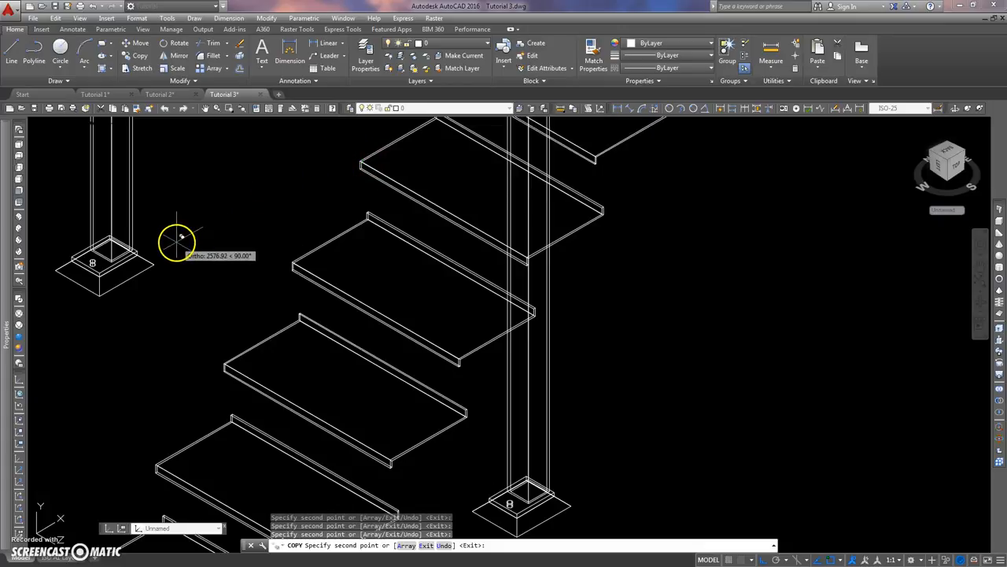
pyautogui.press('Escape')
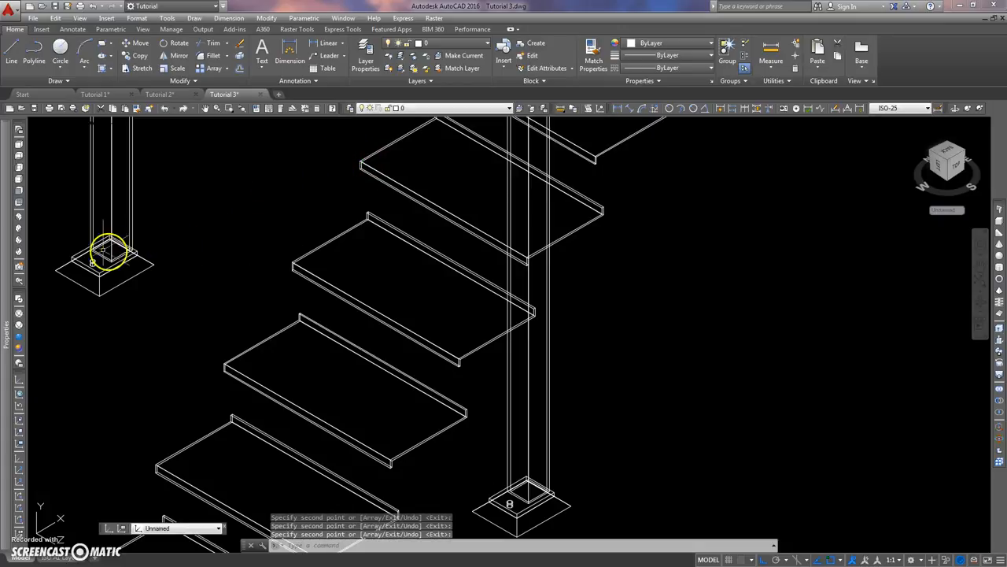
# Step: Switch to the Front view and delete the topmost tread that lies above the upper floor
pyautogui.click(20, 190)
pyautogui.scroll(5, 428, 243)
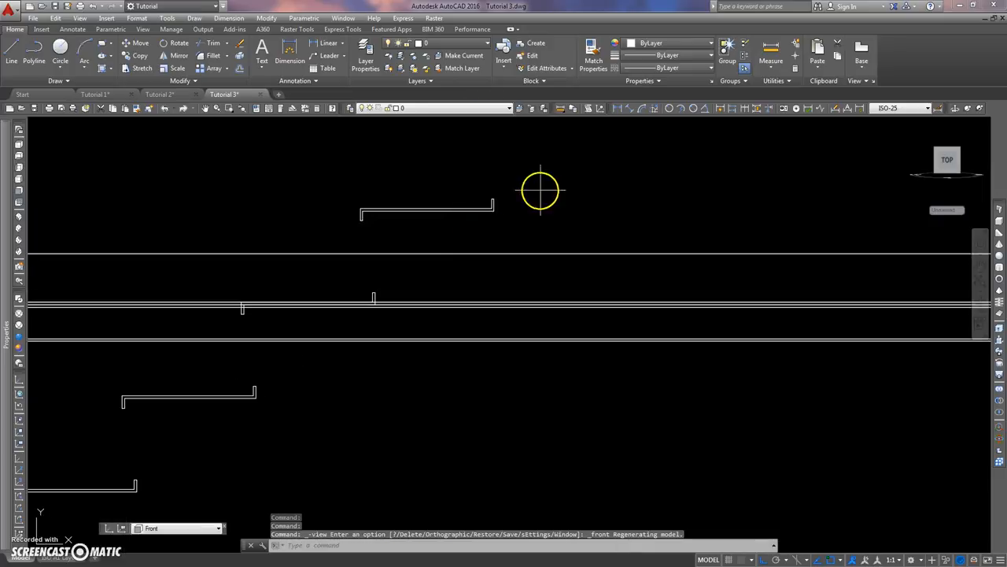
pyautogui.click(425, 210)
pyautogui.click(343, 211)
pyautogui.press('Delete')
pyautogui.scroll(-6, 288, 218)
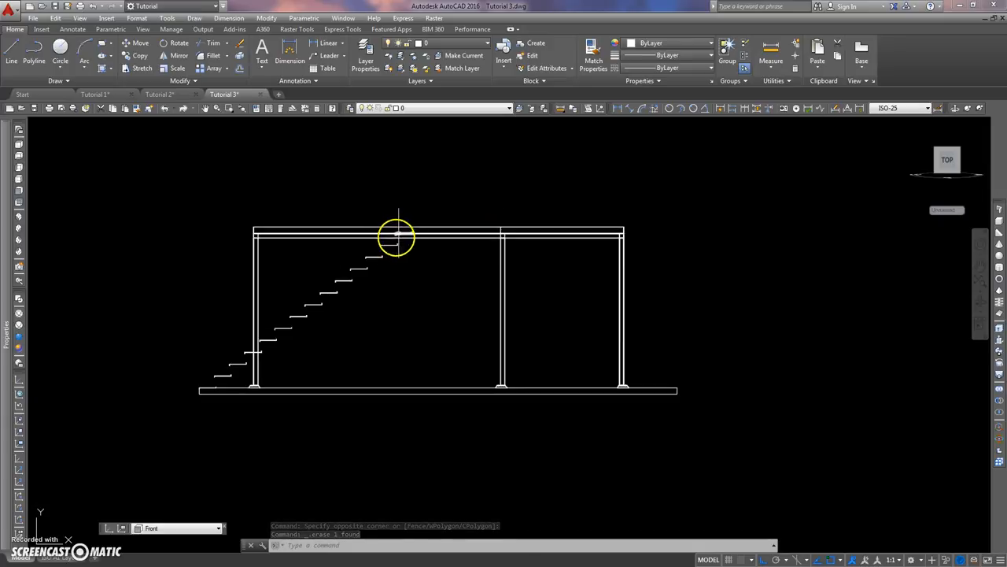
# Step: Move all treads without the columns horizontally, using a .x point filter to align the top tread's front corner with the vertical beam edge at the middle column
pyautogui.write('m')
pyautogui.press('Return')
pyautogui.click(196, 412)
pyautogui.click(449, 200)
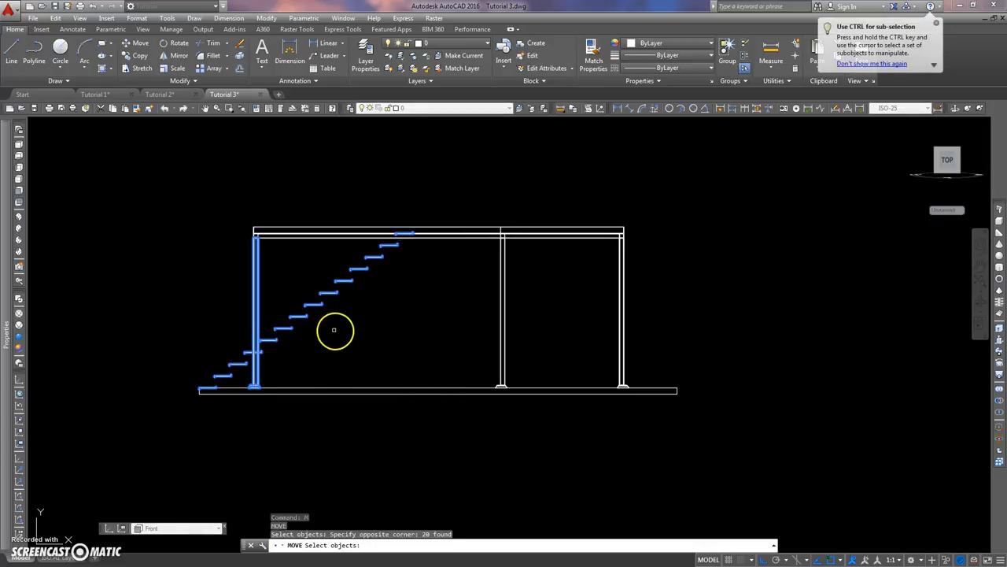
pyautogui.keyDown('shift'); pyautogui.click(279, 374); pyautogui.keyUp('shift')
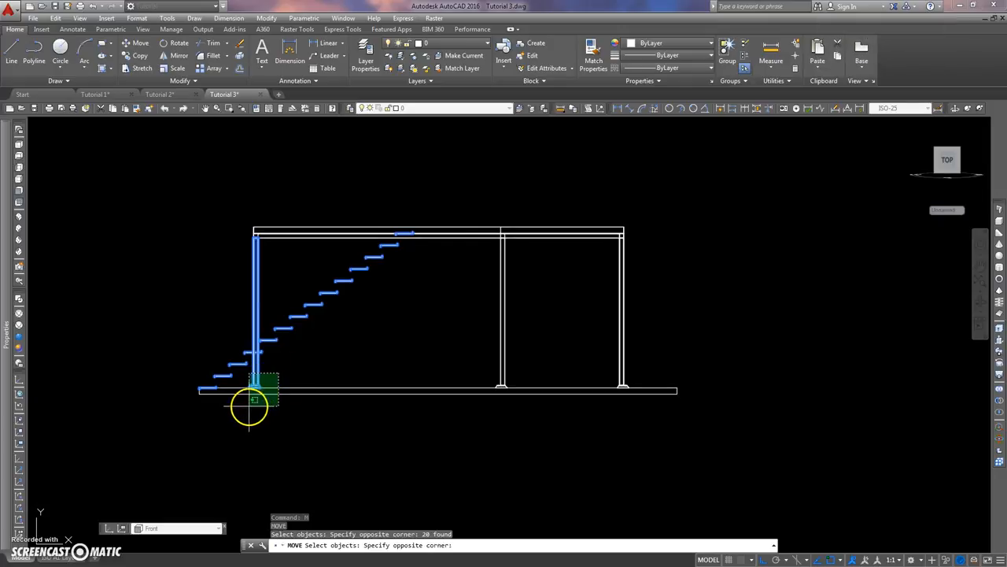
pyautogui.keyDown('shift'); pyautogui.click(250, 410); pyautogui.keyUp('shift')
pyautogui.scroll(8, 378, 291)
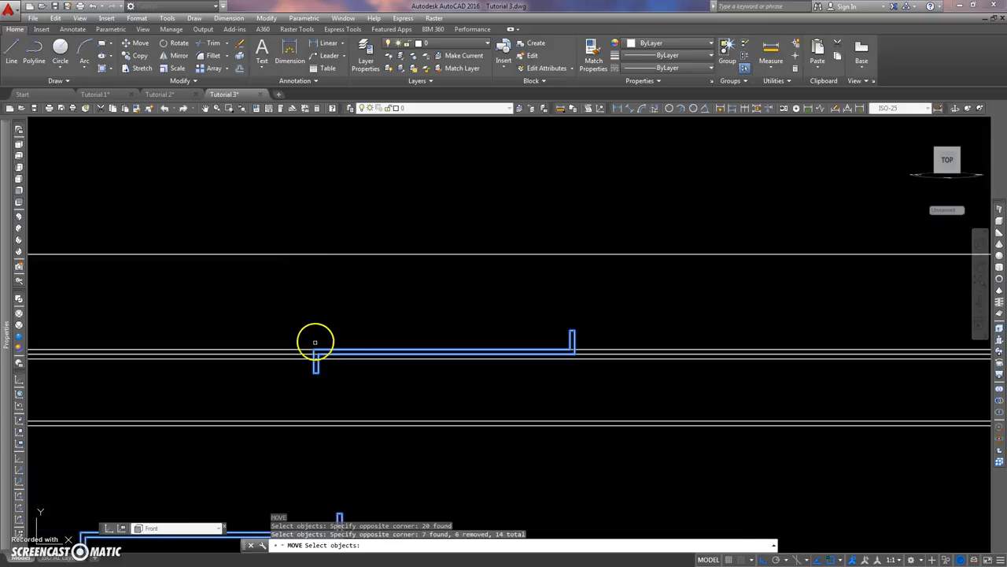
pyautogui.press('Return')
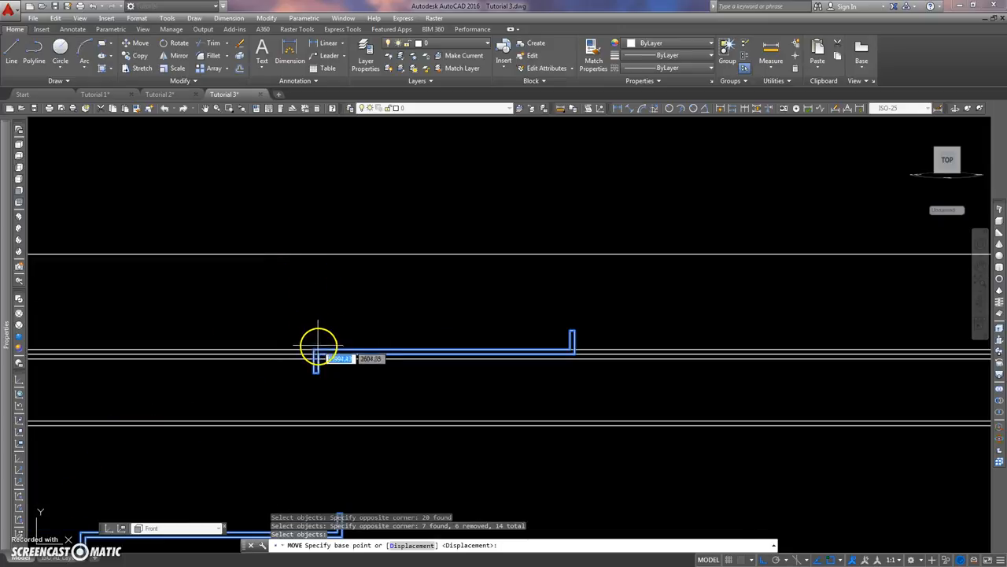
pyautogui.click(314, 350)
pyautogui.scroll(-4, 292, 312)
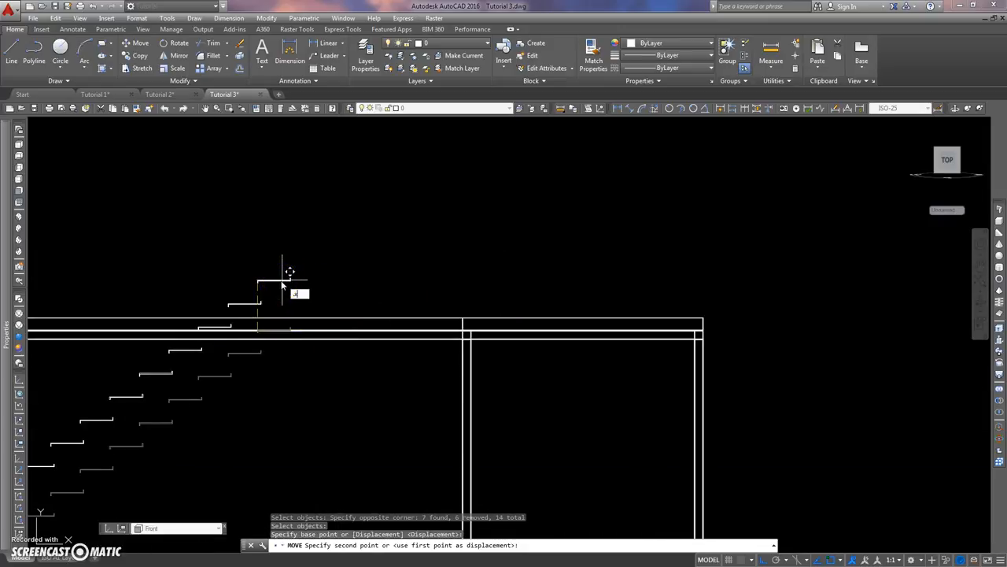
pyautogui.write('.x')
pyautogui.press('Return')
pyautogui.scroll(3, 468, 310)
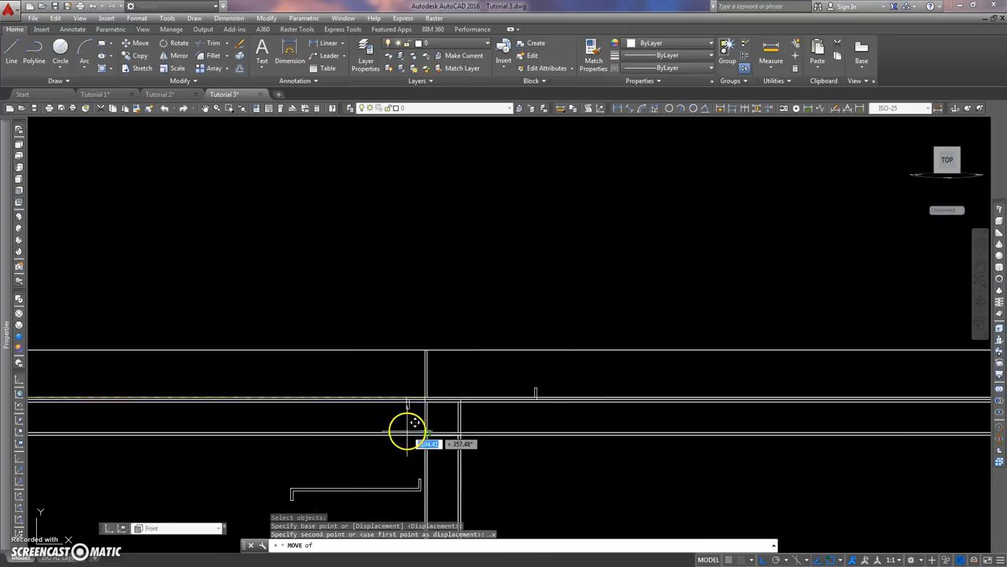
pyautogui.scroll(3, 417, 405)
pyautogui.click(430, 384)
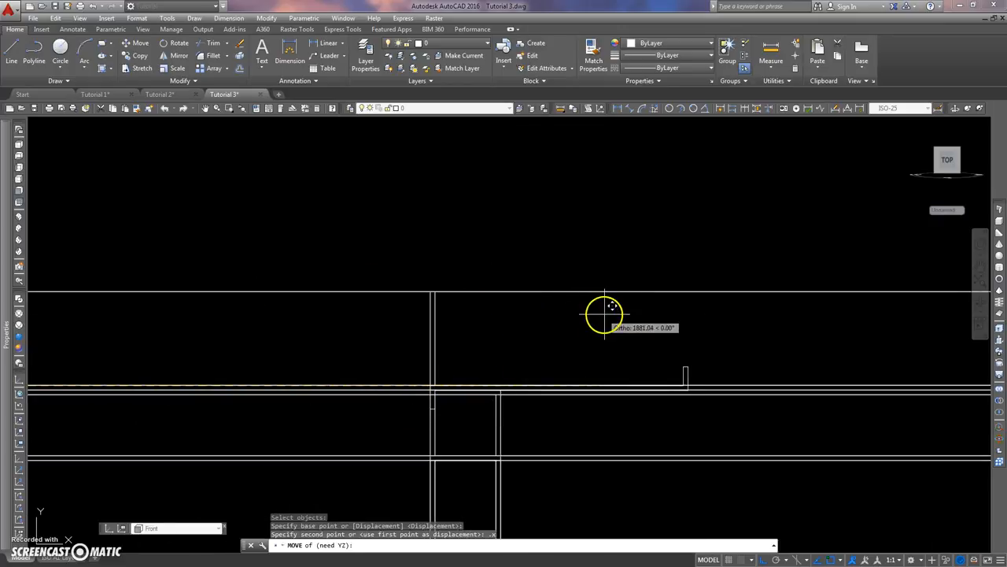
pyautogui.scroll(-5, 683, 321)
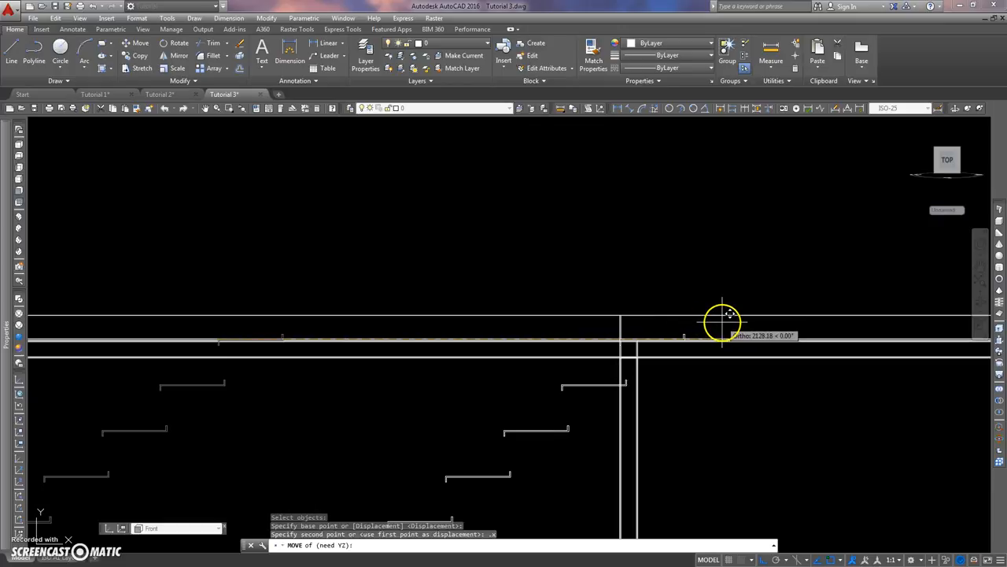
pyautogui.click(722, 324)
# Step: Delete the top tread that coincides with the upper floor level
pyautogui.moveTo(500, 286); pyautogui.dragTo(392, 242, button='middle')
pyautogui.scroll(5, 555, 274)
pyautogui.click(656, 333)
pyautogui.click(622, 354)
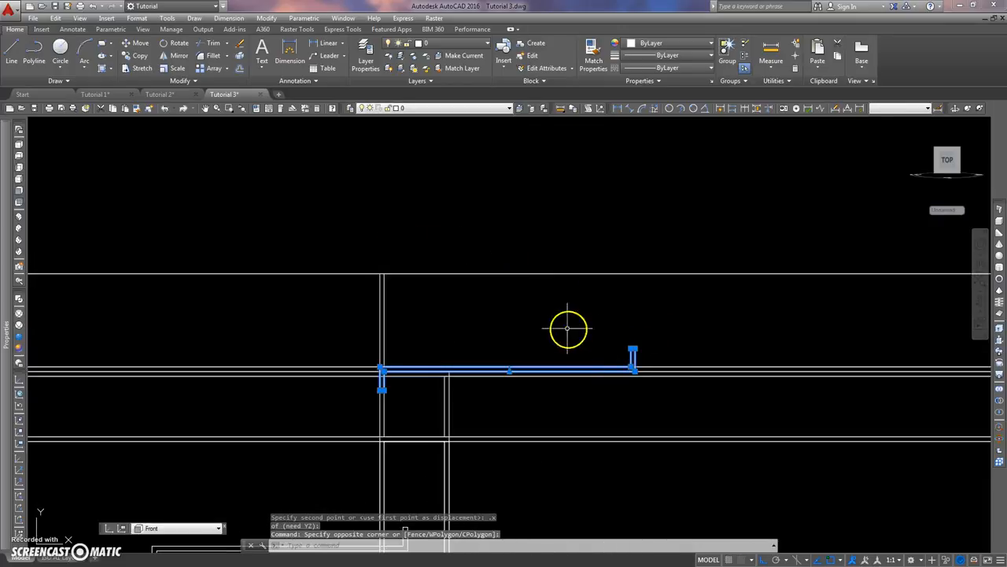
pyautogui.press('Delete')
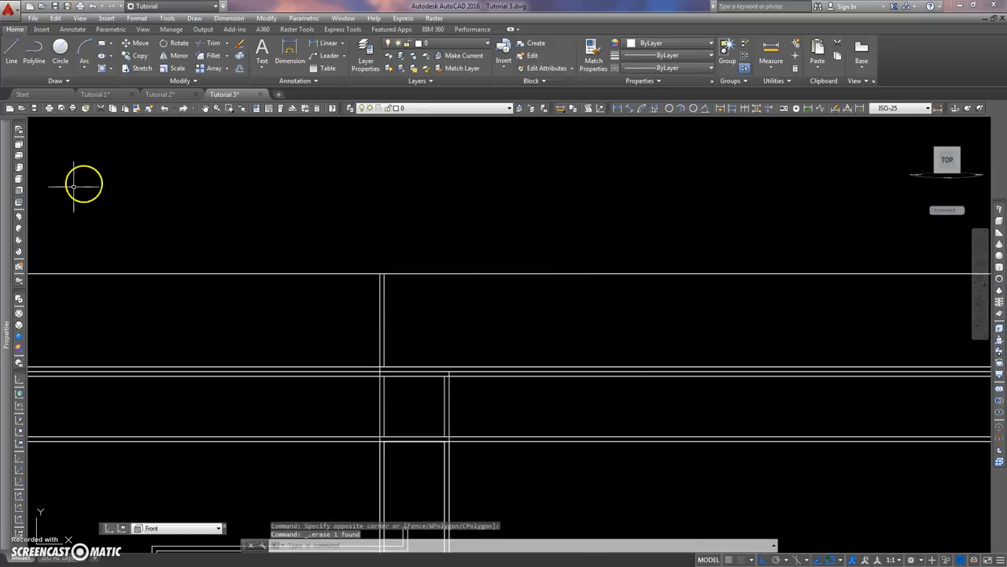
# Step: Switch to the Top view and frame the stair flight beside the slab
pyautogui.click(20, 144)
pyautogui.moveTo(510, 350); pyautogui.dragTo(481, 244, button='middle')
pyautogui.moveTo(497, 303); pyautogui.dragTo(411, 269, button='middle')
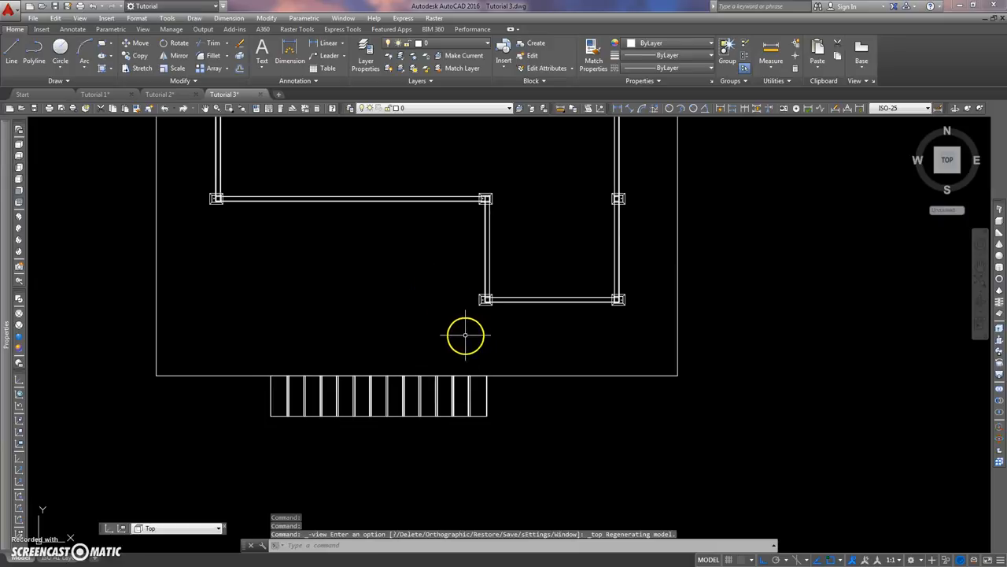
# Step: Move all the treads straight toward the building onto the slab, placing the flight alongside the projecting frame bay
pyautogui.scroll(3, 466, 335)
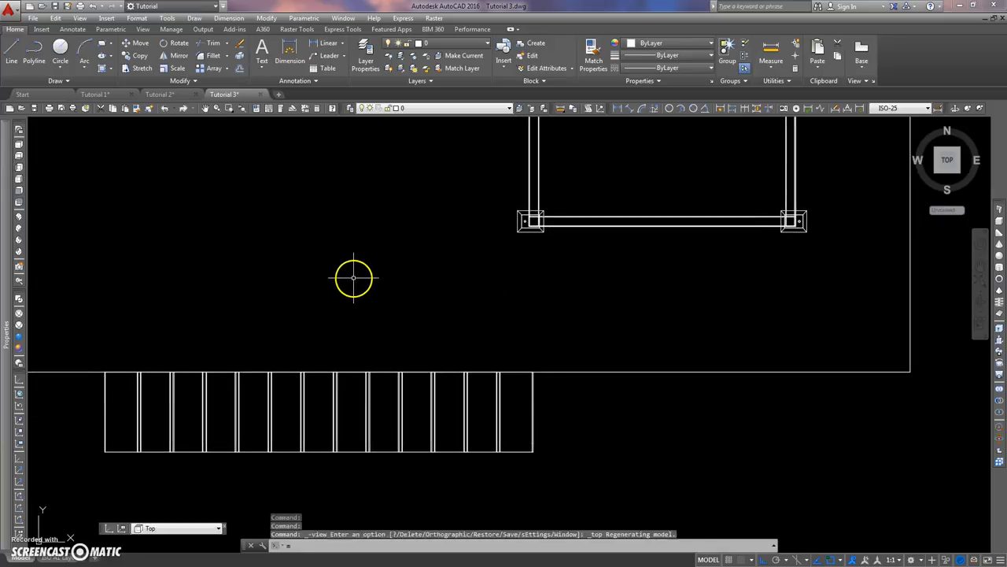
pyautogui.press('Return')
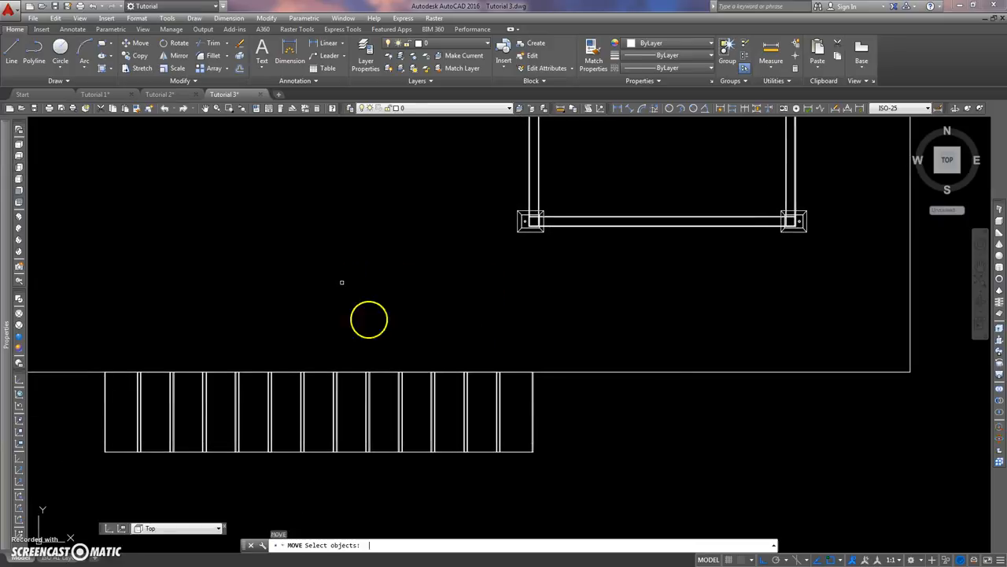
pyautogui.click(68, 468)
pyautogui.click(616, 300)
pyautogui.moveTo(377, 360)
pyautogui.mouseDown()
pyautogui.moveTo(377, 234)
pyautogui.moveTo(354, 228)
pyautogui.mouseUp()
pyautogui.press('Return')
pyautogui.click(332, 323)
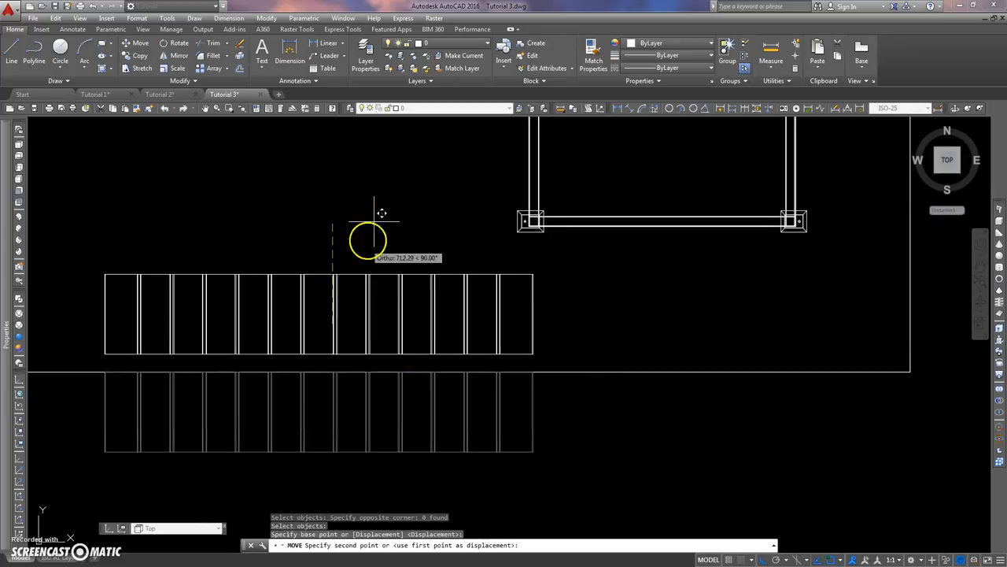
pyautogui.moveTo(374, 211); pyautogui.dragTo(340, 333, button='middle')
pyautogui.click(343, 179)
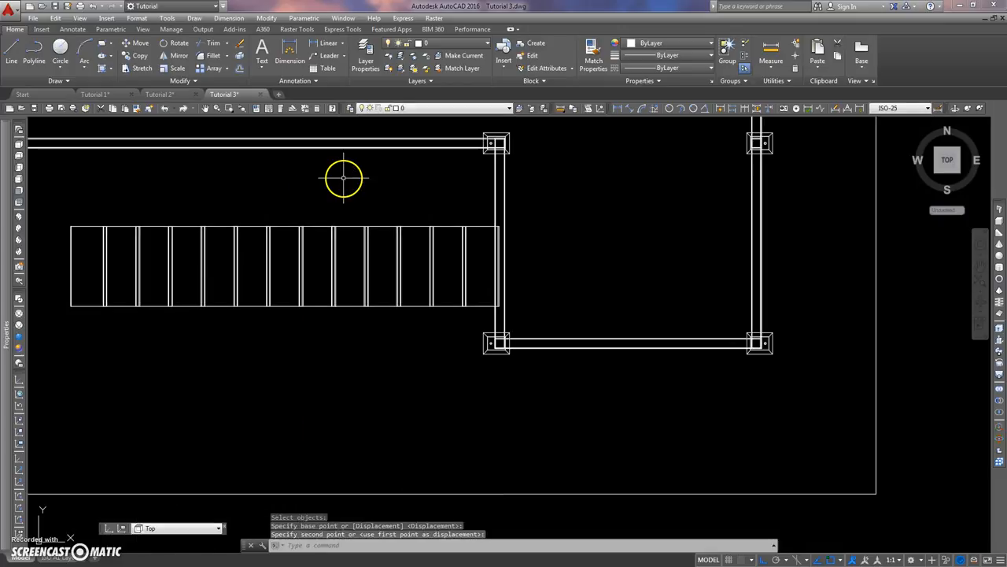
pyautogui.moveTo(322, 199); pyautogui.dragTo(369, 265, button='middle')
pyautogui.scroll(-5, 369, 265)
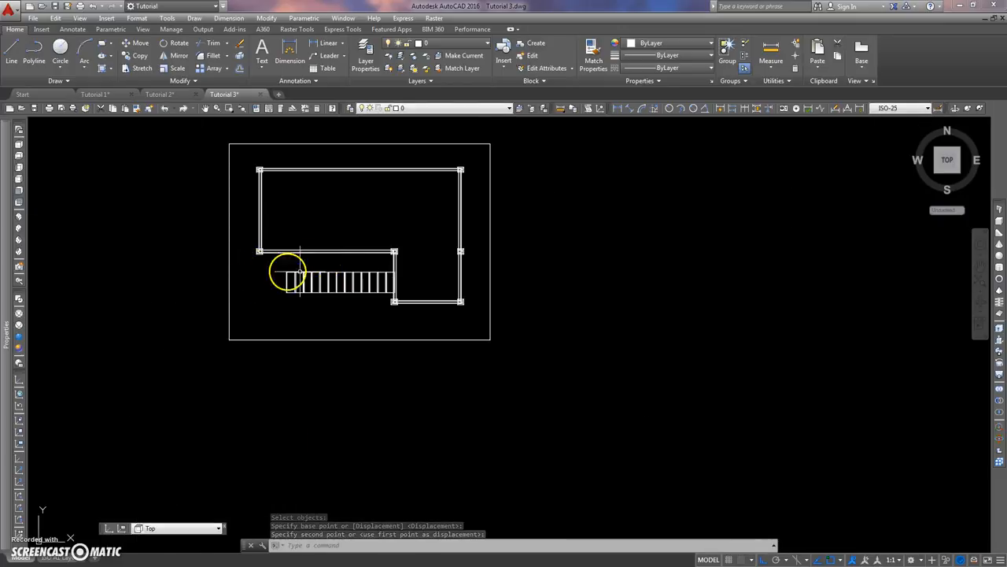
# Step: Switch to the Front view and frame the stair flight together with the middle column and floor beams
pyautogui.scroll(3, 396, 295)
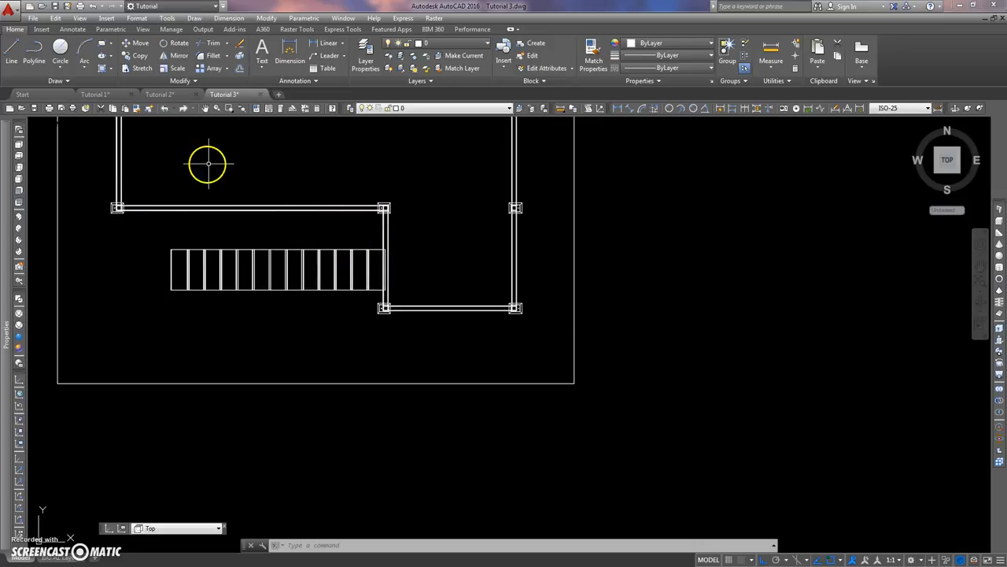
pyautogui.scroll(-6, 232, 241)
pyautogui.scroll(3, 228, 232)
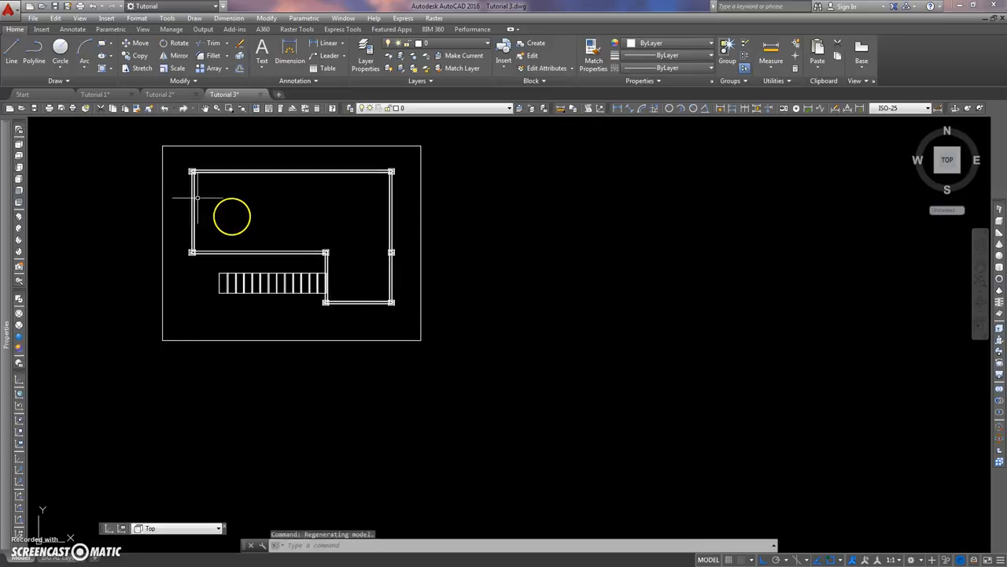
pyautogui.click(19, 191)
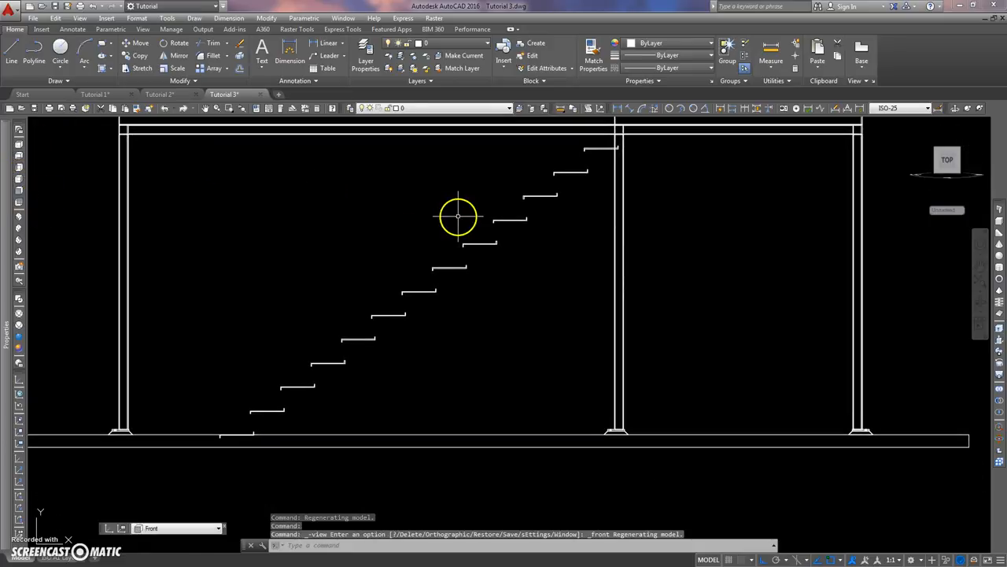
pyautogui.click(573, 148)
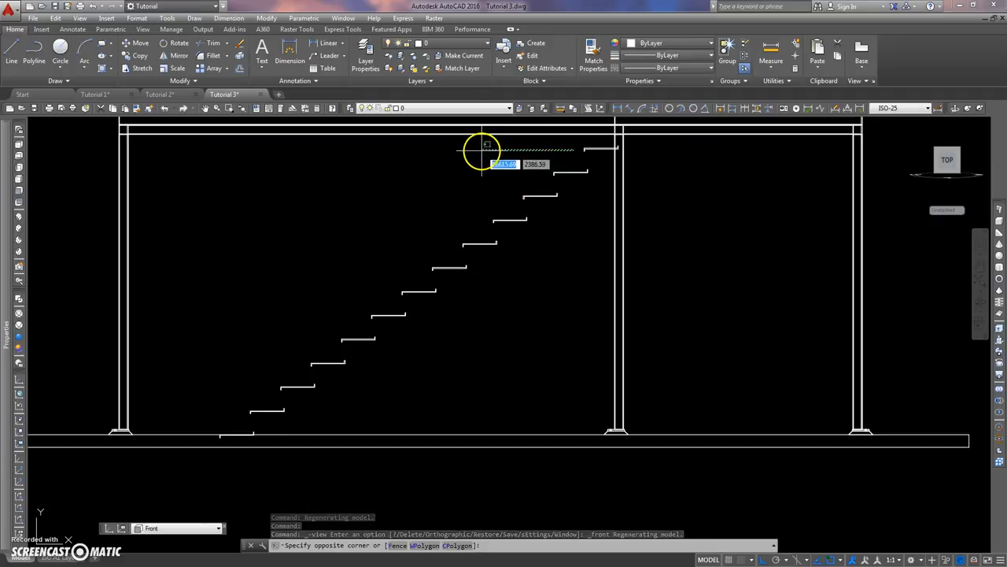
pyautogui.press('Escape')
pyautogui.moveTo(421, 252); pyautogui.dragTo(243, 258, button='middle')
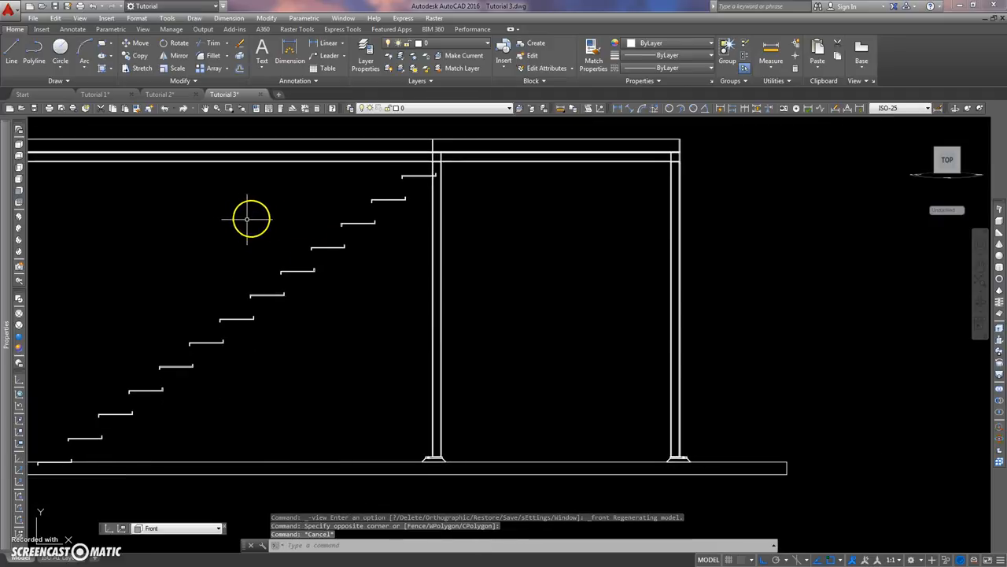
# Step: Draw a polyline from the top tread's upper front corner down to the upper front corner of the second-lowest tread
pyautogui.write('PL')
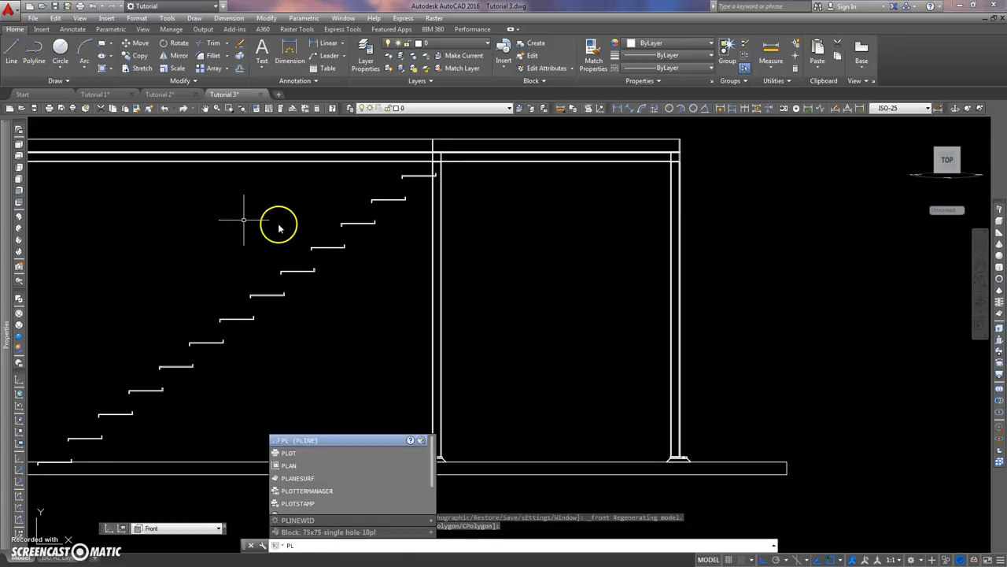
pyautogui.press('Return')
pyautogui.scroll(5, 386, 173)
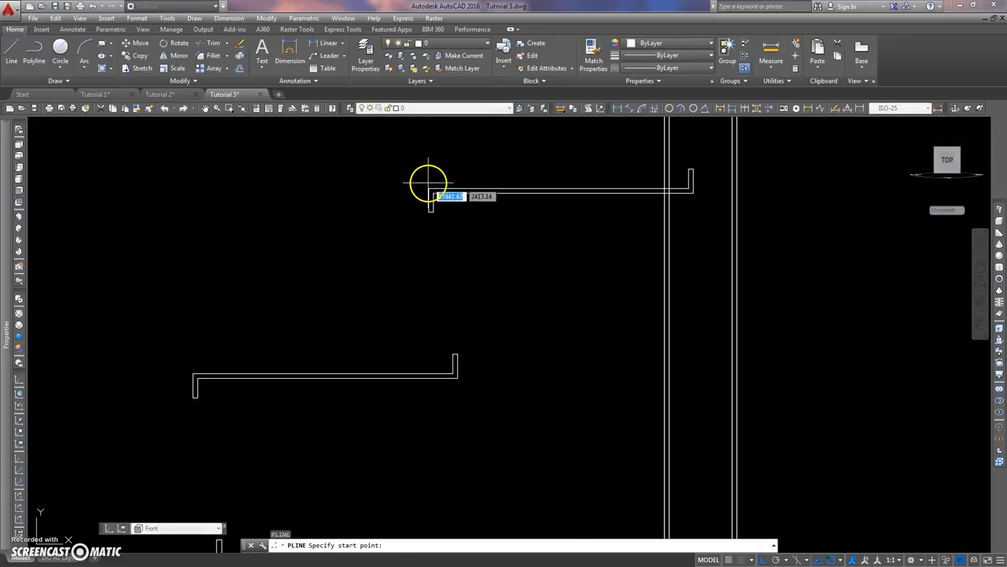
pyautogui.click(428, 188)
pyautogui.moveTo(310, 239); pyautogui.dragTo(492, 163, button='middle')
pyautogui.scroll(-7, 492, 163)
pyautogui.moveTo(426, 212); pyautogui.dragTo(425, 214, button='middle')
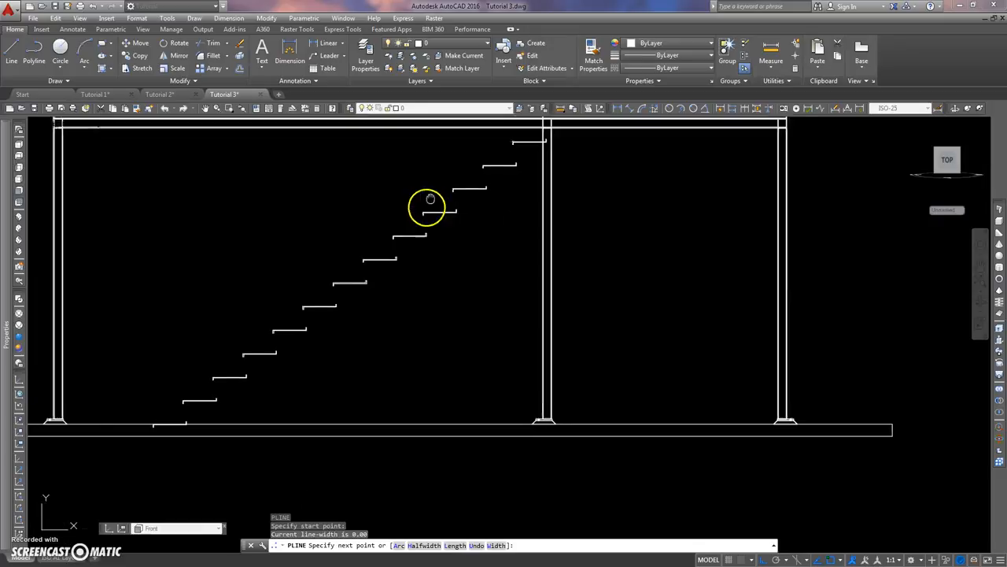
pyautogui.scroll(6, 173, 425)
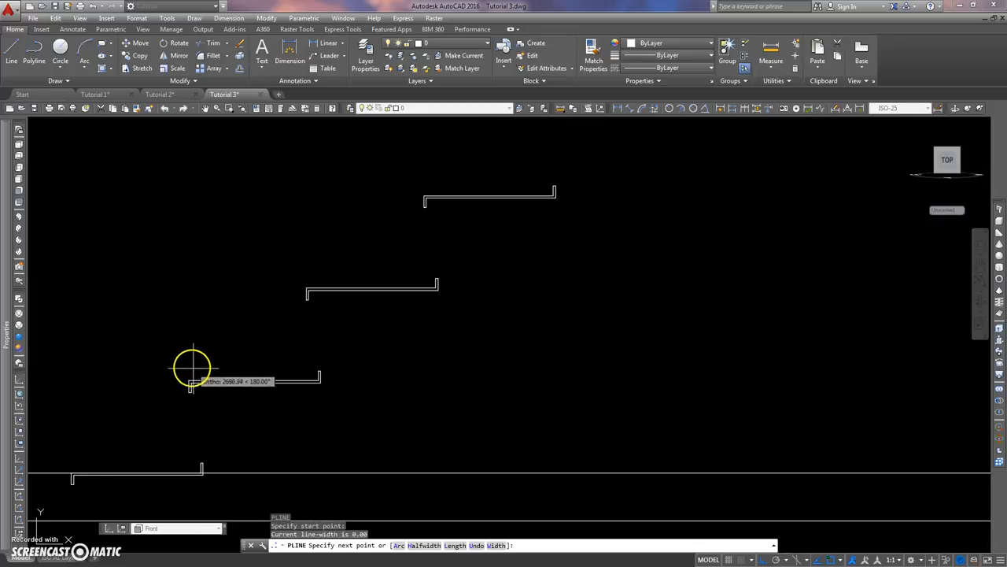
pyautogui.click(189, 381)
pyautogui.press('Return')
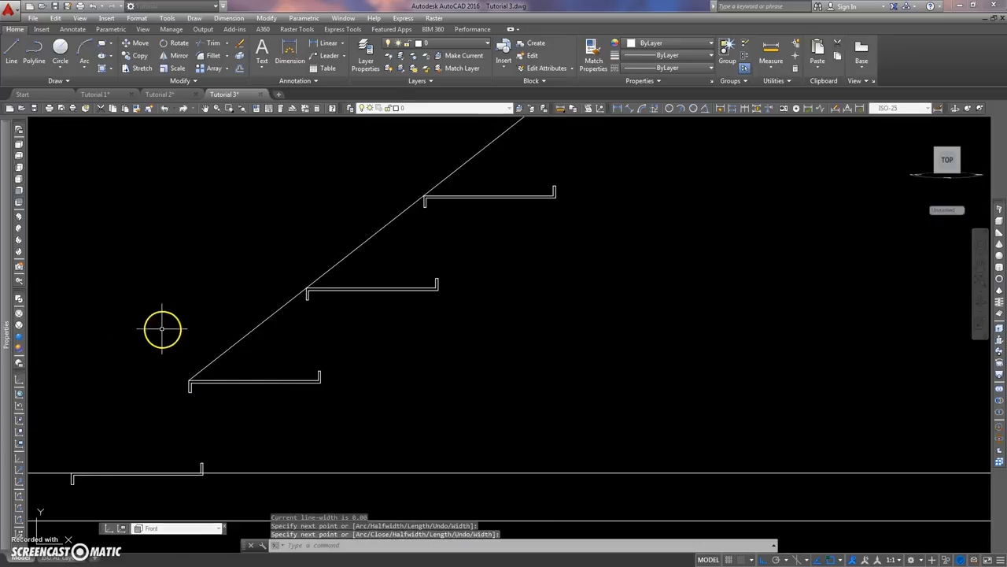
# Step: Inspect the sloping polyline along the tread fronts in the SW Isometric view
pyautogui.moveTo(568, 189); pyautogui.dragTo(518, 285, button='middle')
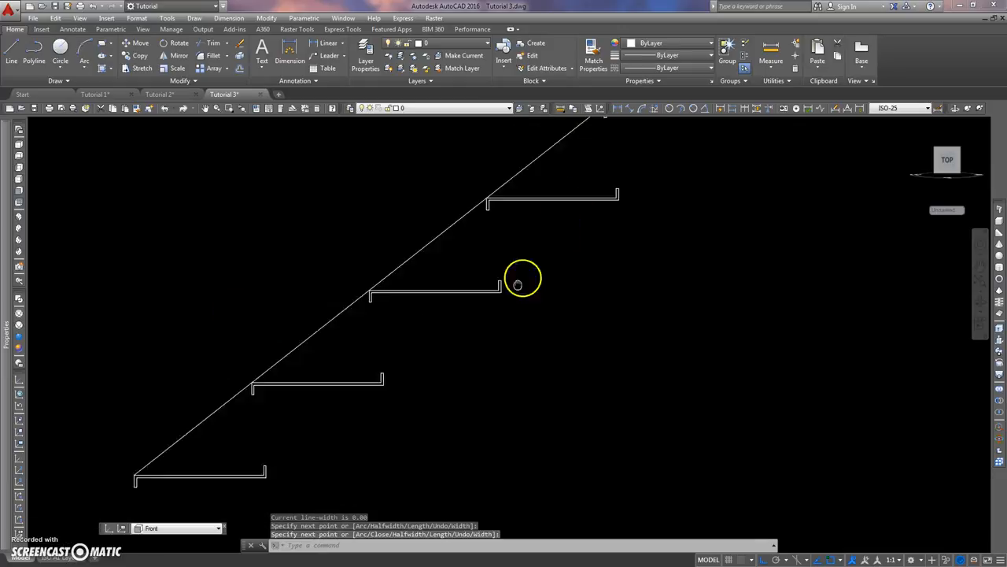
pyautogui.scroll(-3, 582, 199)
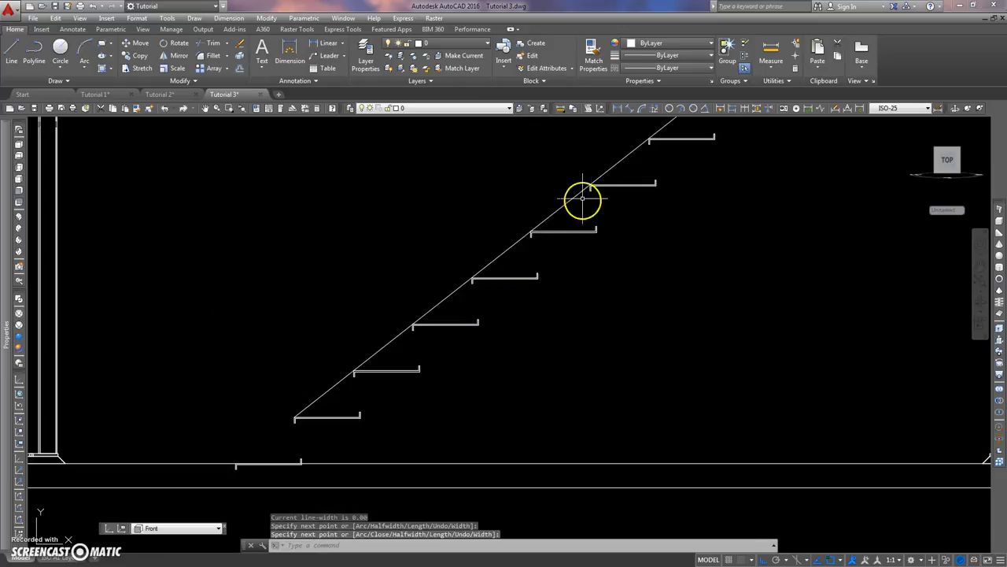
pyautogui.click(18, 213)
pyautogui.scroll(5, 557, 308)
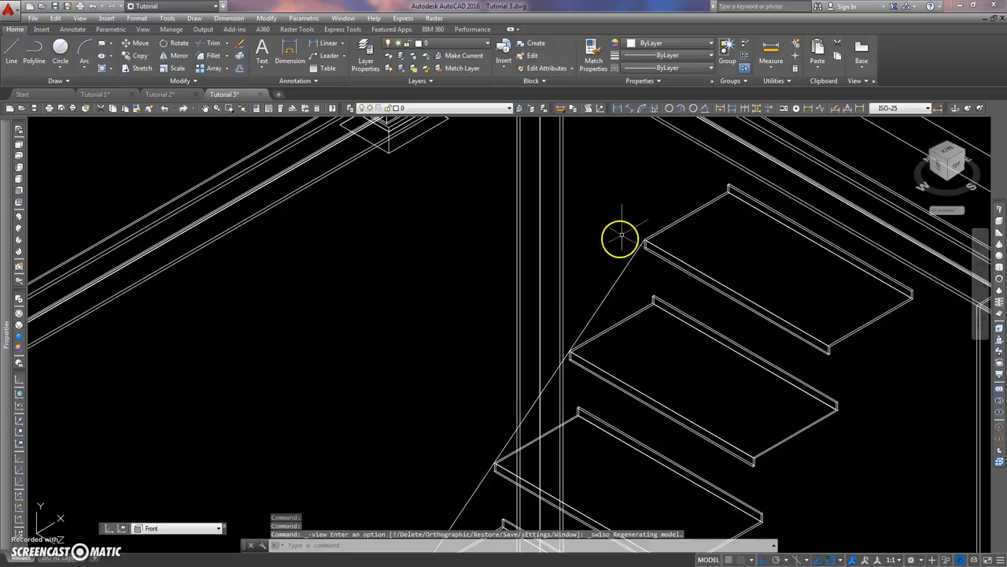
pyautogui.scroll(-4, 644, 238)
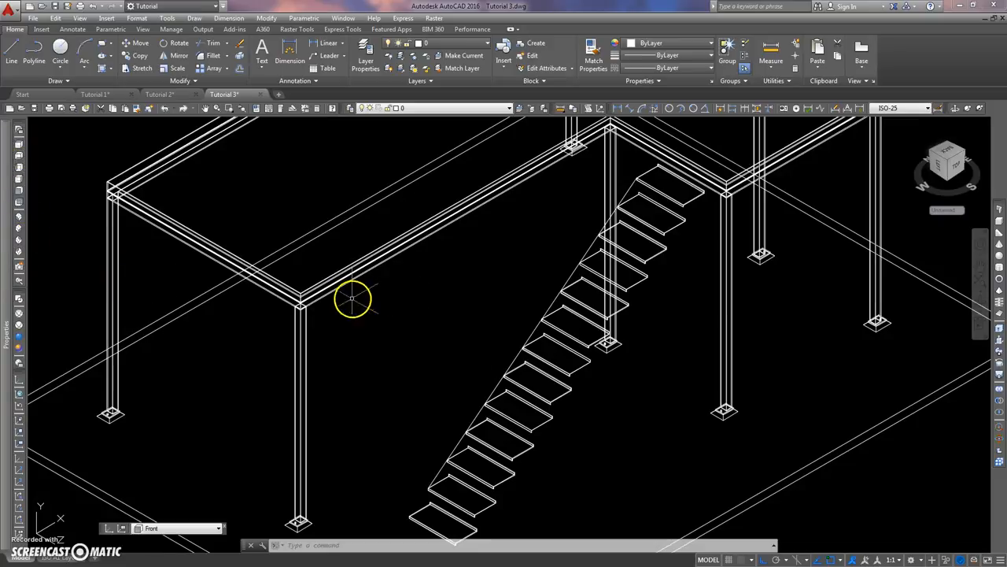
# Step: Return to the Front view and offset the sloping polyline by 250 to the underside of the treads
pyautogui.click(18, 190)
pyautogui.scroll(3, 389, 259)
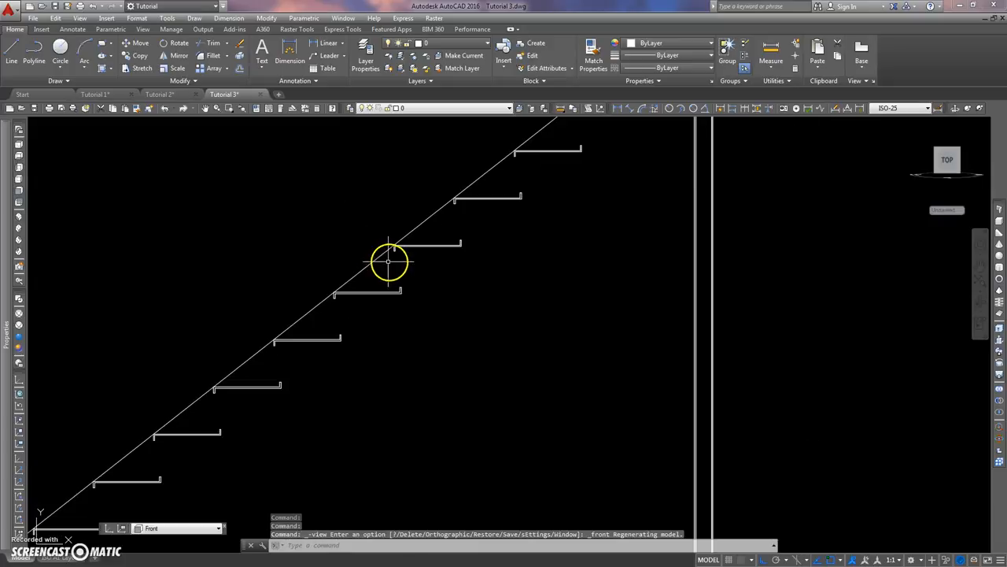
pyautogui.scroll(3, 344, 212)
pyautogui.scroll(3, 491, 213)
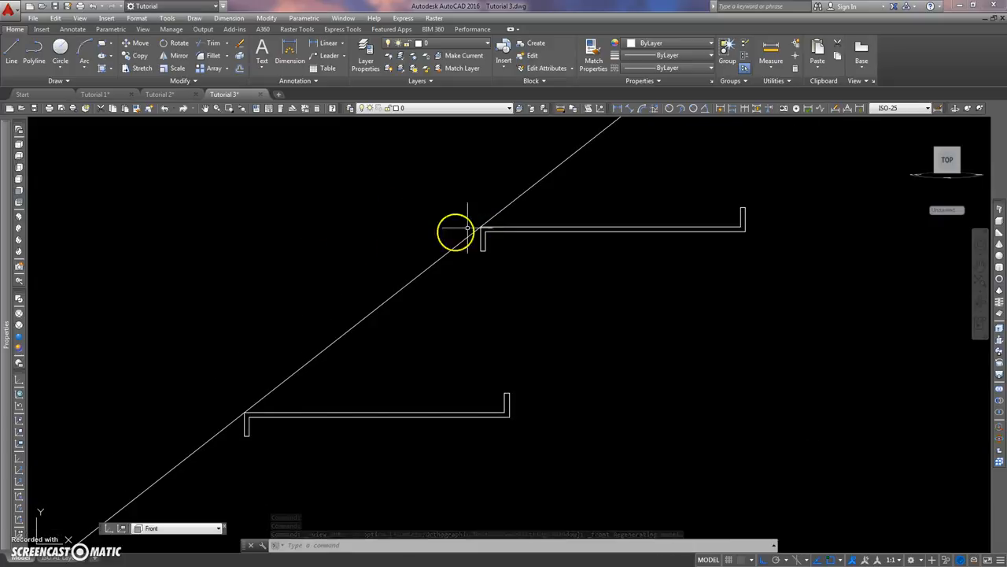
pyautogui.scroll(-3, 380, 229)
pyautogui.scroll(-2, 354, 217)
pyautogui.moveTo(354, 217); pyautogui.dragTo(374, 236, button='middle')
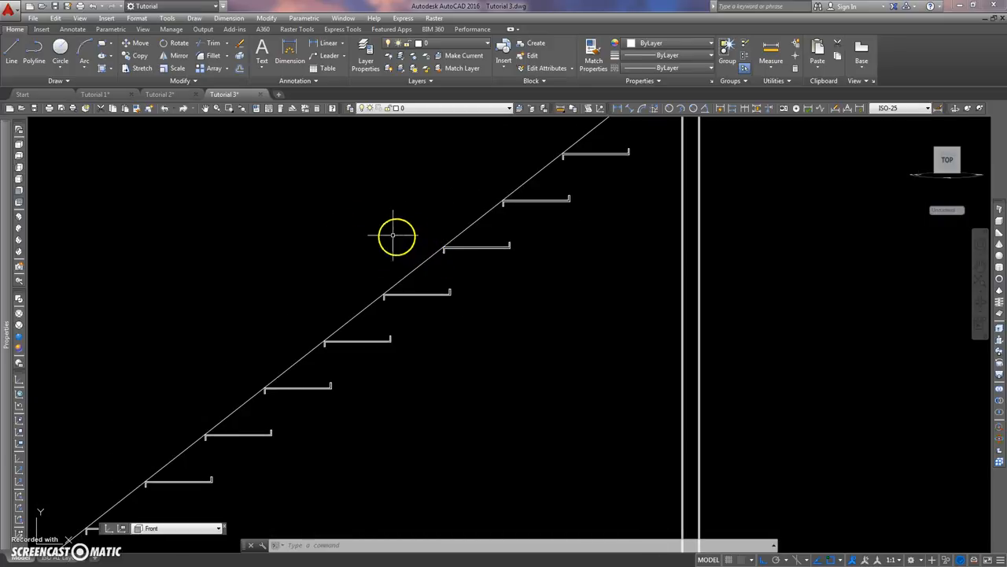
pyautogui.click(240, 66)
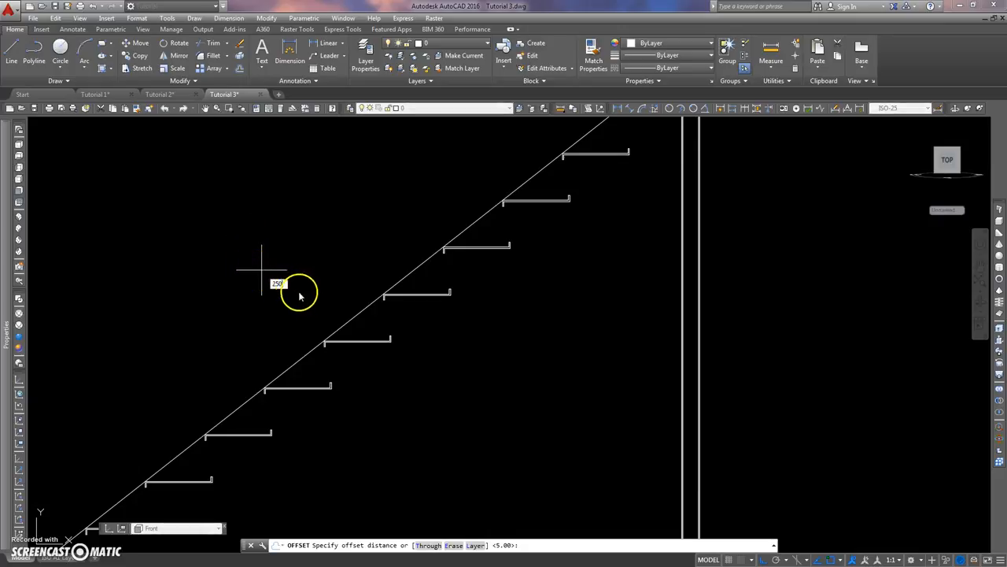
pyautogui.press('Return')
pyautogui.click(410, 269)
pyautogui.click(496, 281)
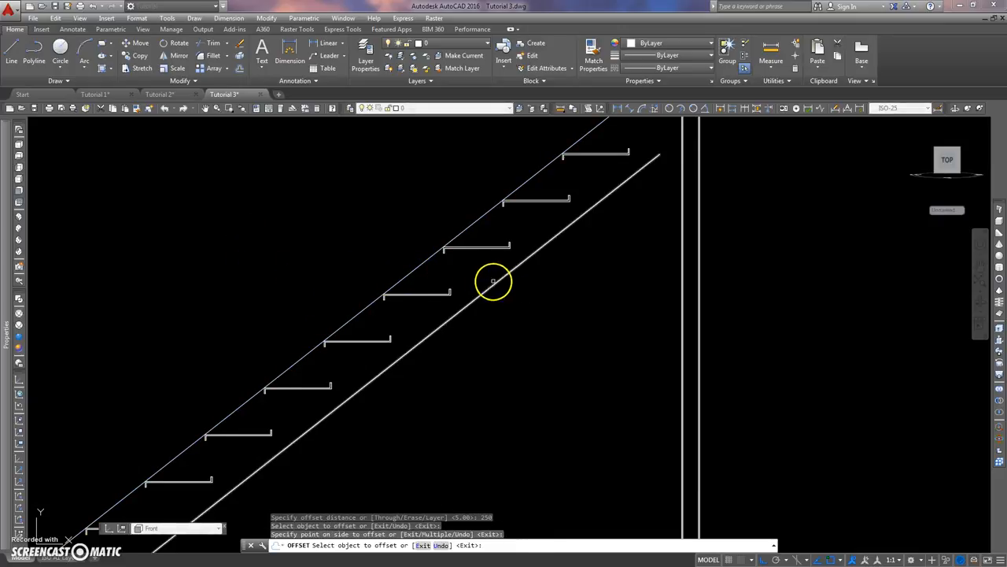
pyautogui.press('Escape')
# Step: Draw a vertical line at the middle column's stair-side edge, extending up past the upper floor
pyautogui.scroll(-6, 536, 246)
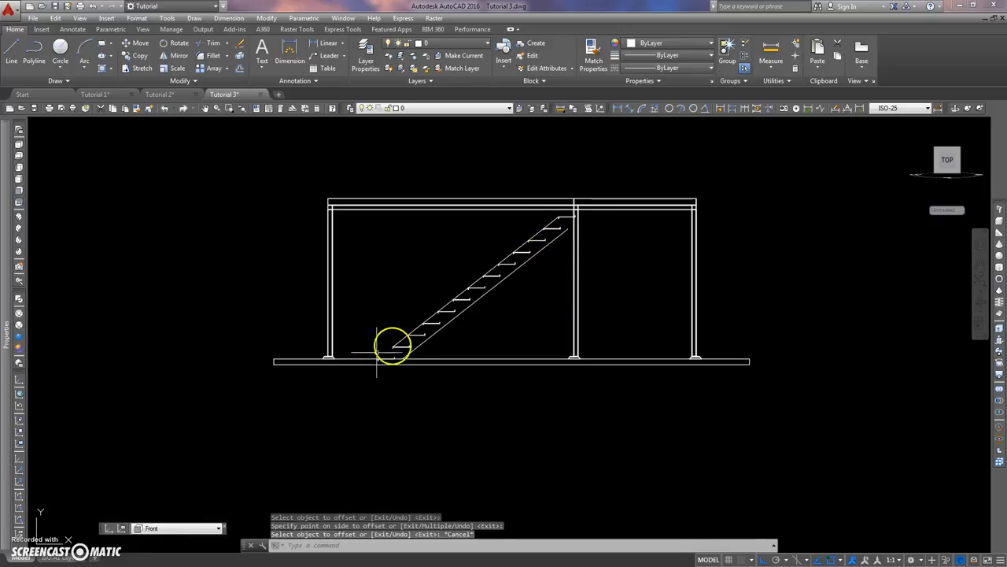
pyautogui.scroll(6, 479, 259)
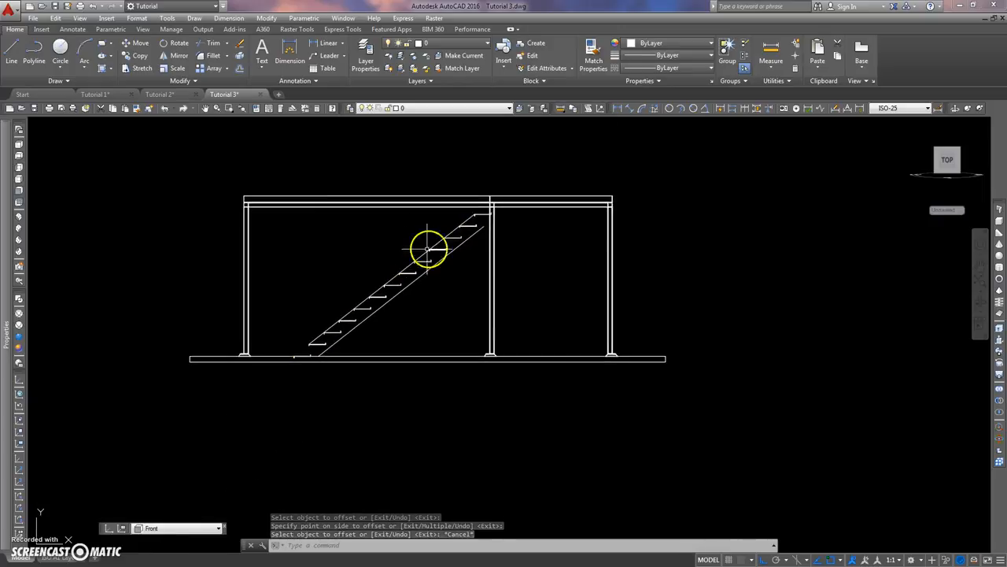
pyautogui.moveTo(443, 262)
pyautogui.mouseDown(button='middle')
pyautogui.moveTo(432, 265)
pyautogui.moveTo(439, 299)
pyautogui.mouseUp(button='middle')
pyautogui.scroll(3, 367, 292)
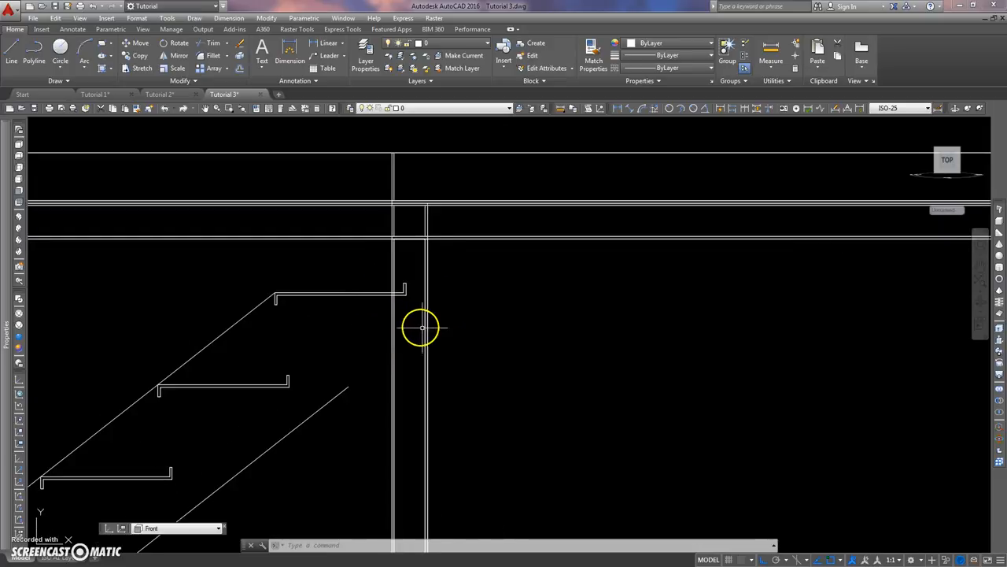
pyautogui.write('PL')
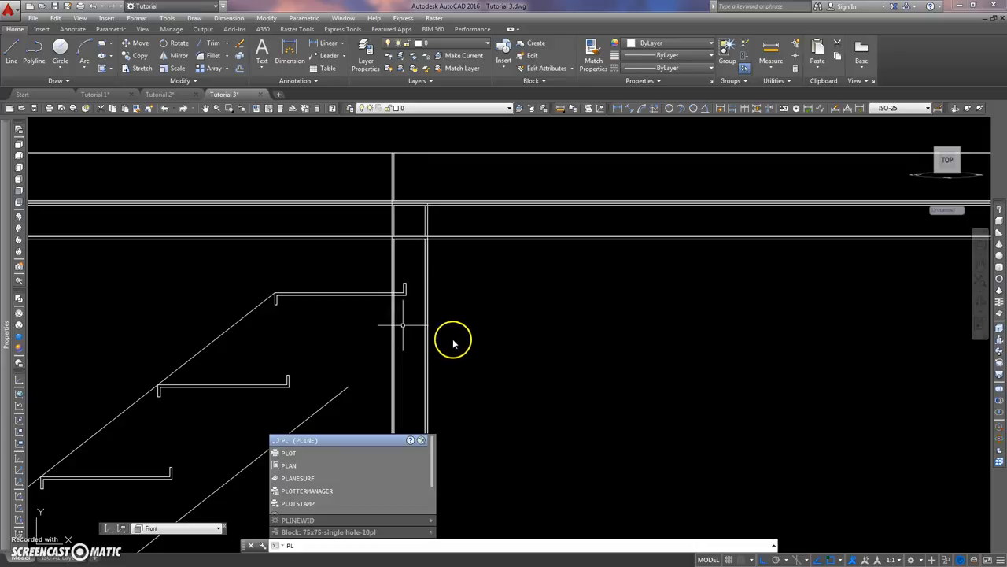
pyautogui.press('Escape')
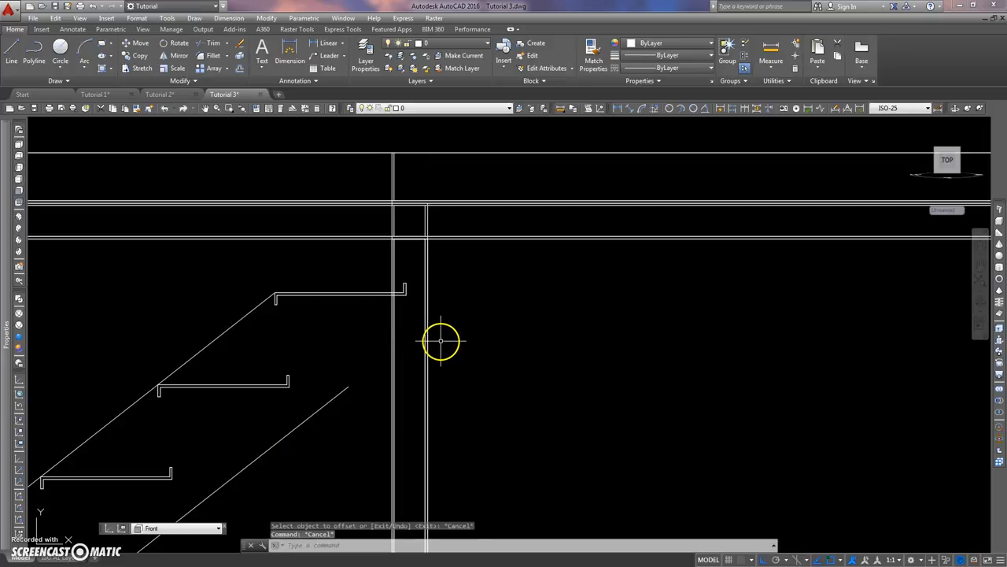
pyautogui.write('L')
pyautogui.press('Return')
pyautogui.scroll(-5, 445, 394)
pyautogui.scroll(8, 399, 358)
pyautogui.click(409, 384)
pyautogui.scroll(-5, 423, 283)
pyautogui.click(417, 167)
pyautogui.press('Escape')
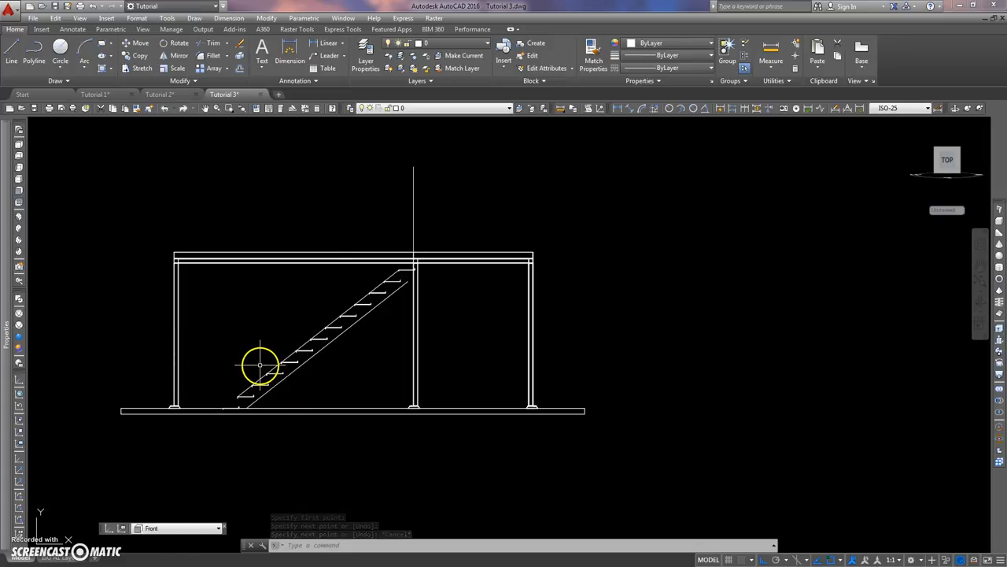
# Step: Draw a horizontal line along the slab's top surface, extending beyond the slab end near the foot of the stair
pyautogui.press('Return')
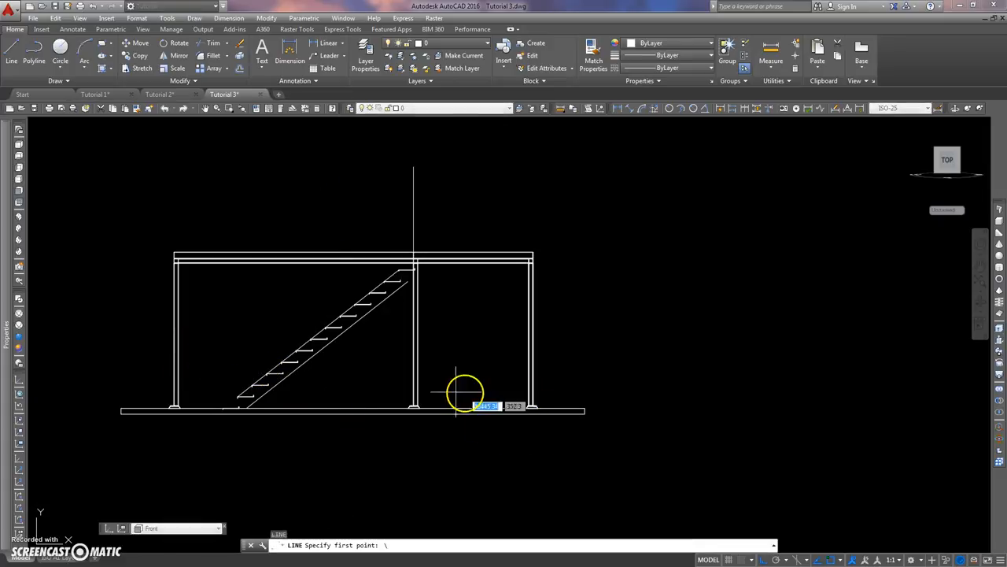
pyautogui.click(532, 408)
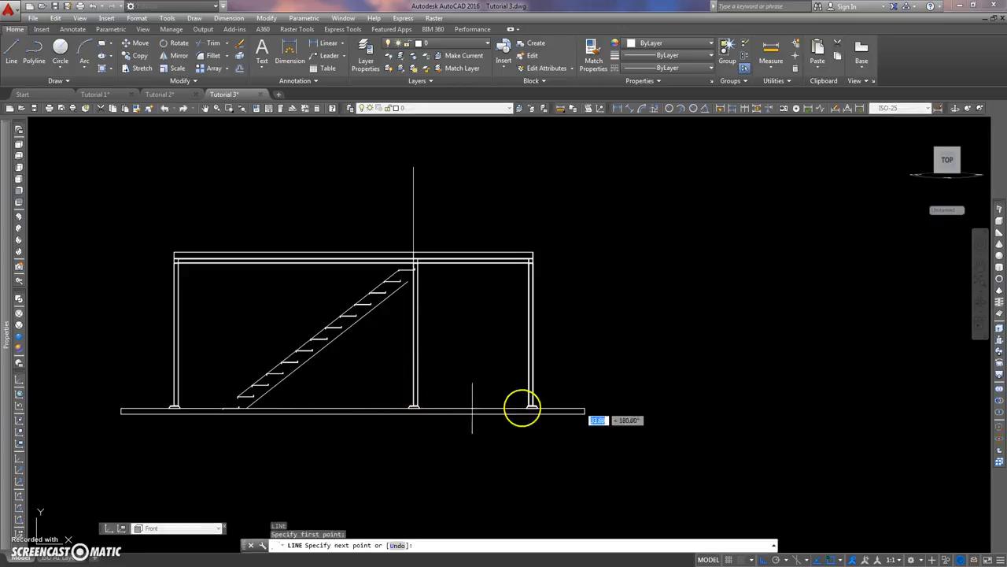
pyautogui.click(67, 407)
pyautogui.press('Escape')
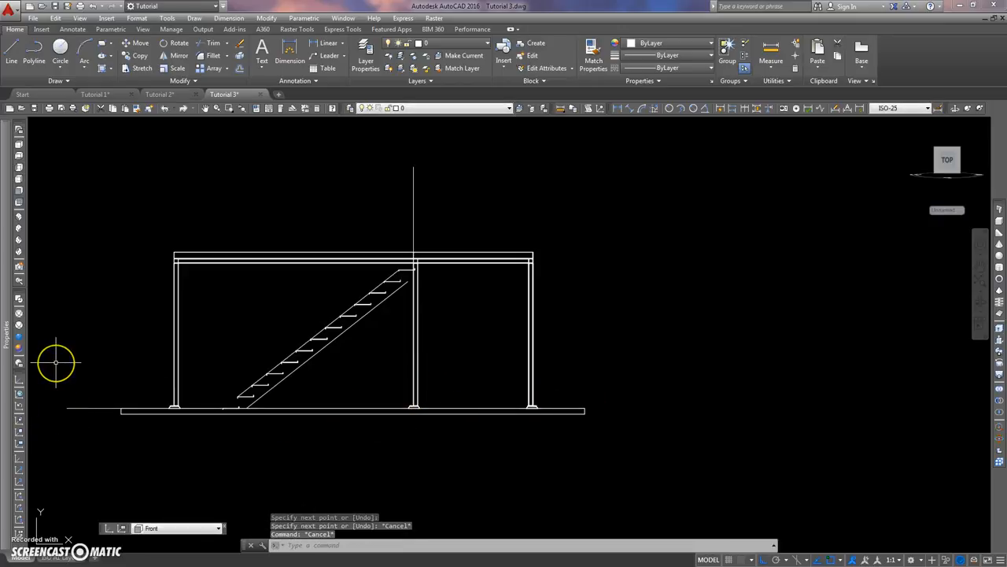
pyautogui.write('o')
pyautogui.press('Return')
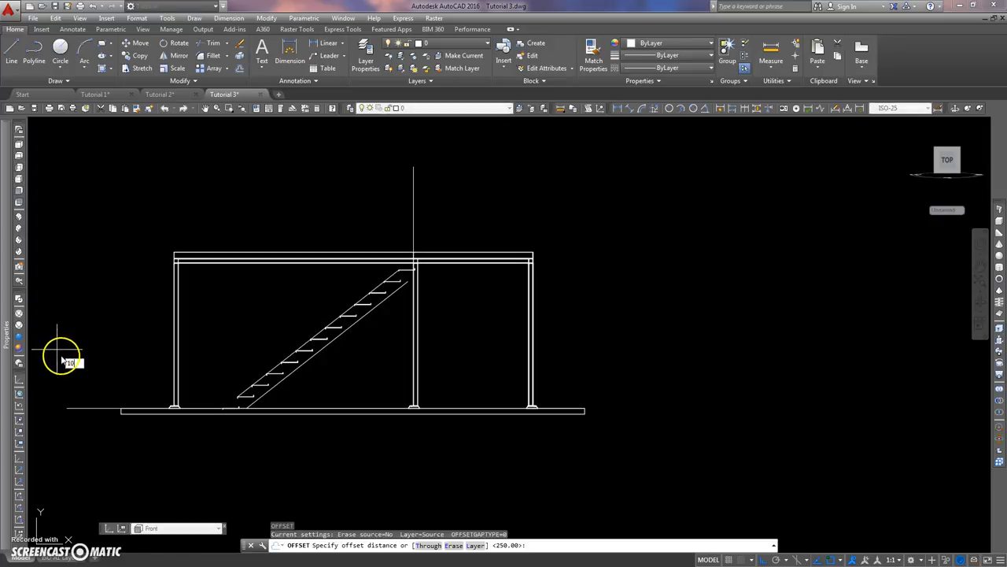
pyautogui.press('Return')
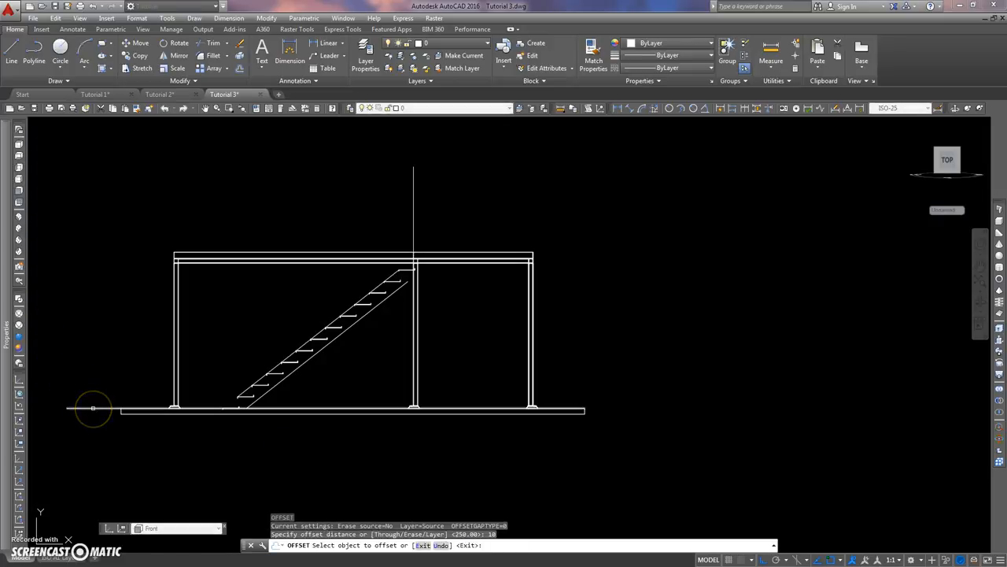
pyautogui.press('Escape')
# Step: Draw a horizontal line from the top corner of the middle column's base plate, extending past the lowest tread at the stair foot
pyautogui.scroll(4, 124, 378)
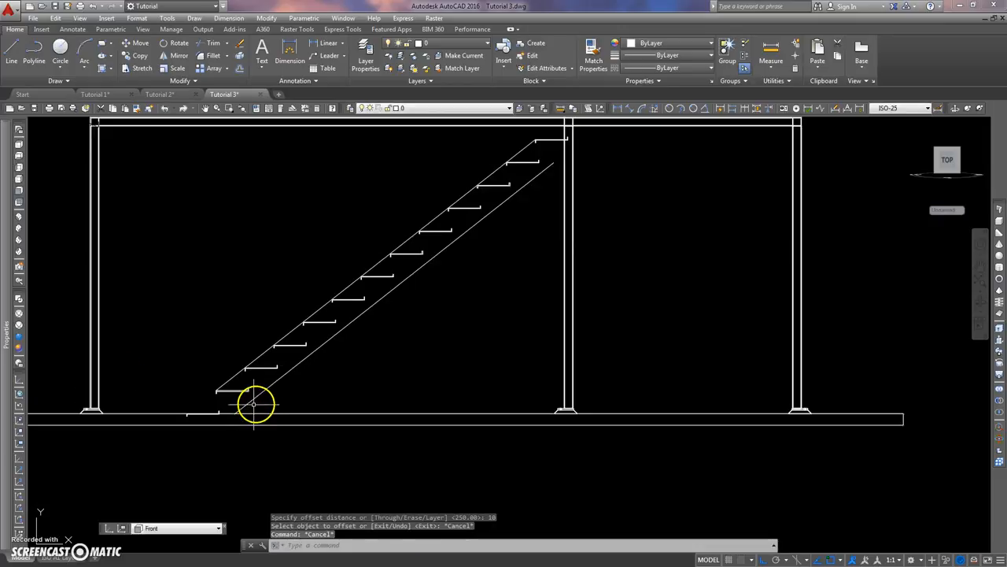
pyautogui.scroll(3, 518, 359)
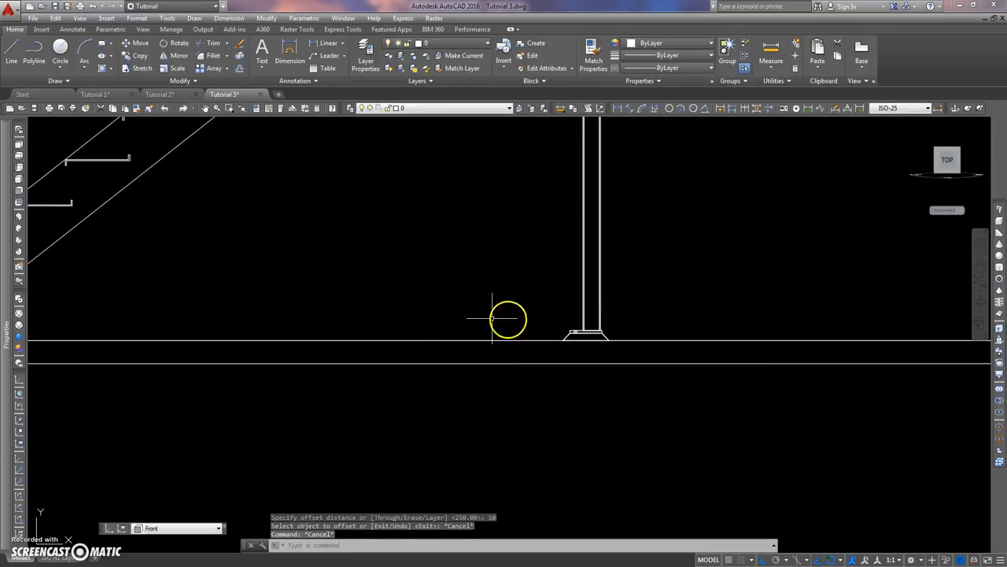
pyautogui.write('l')
pyautogui.press('Return')
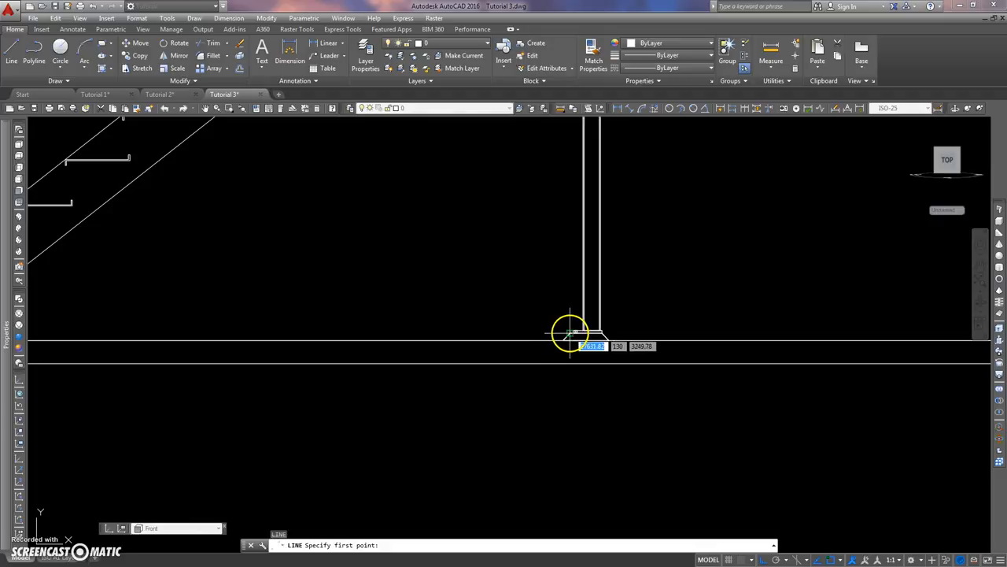
pyautogui.click(570, 333)
pyautogui.scroll(-3, 390, 340)
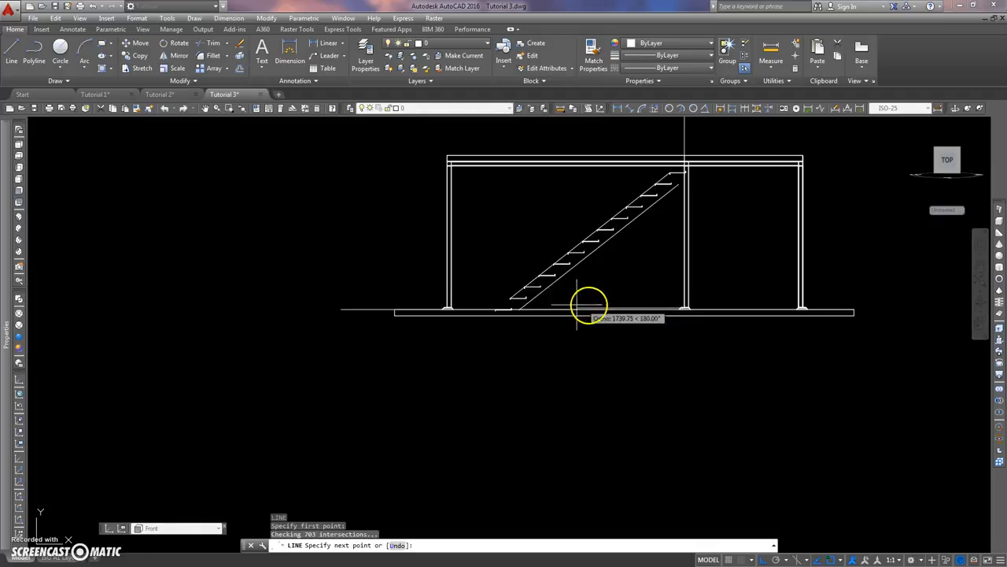
pyautogui.click(470, 307)
pyautogui.press('Escape')
# Step: Offset the horizontal line at base plate level upward by 10 near the foot of the stair
pyautogui.scroll(4, 685, 303)
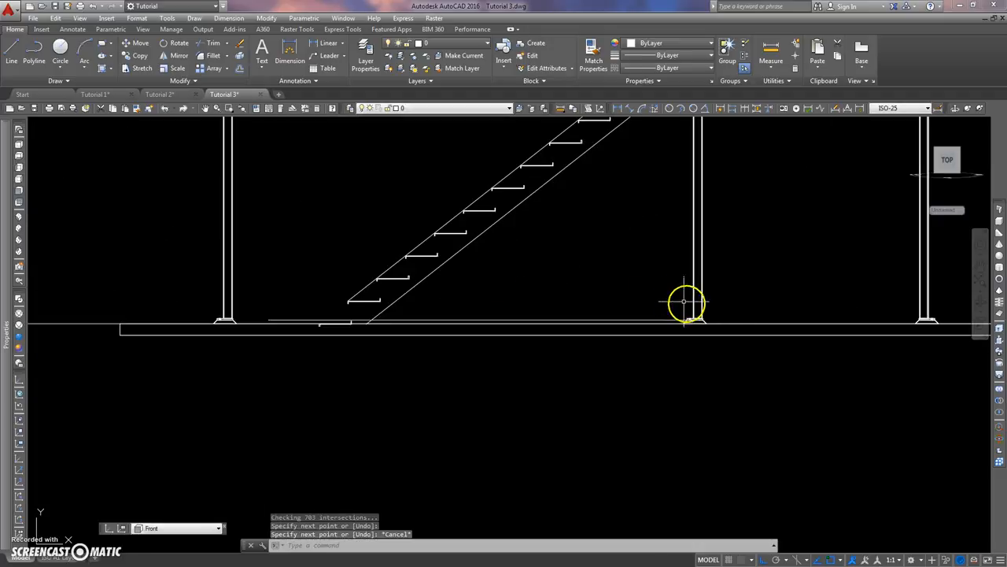
pyautogui.moveTo(685, 326); pyautogui.dragTo(701, 326, button='middle')
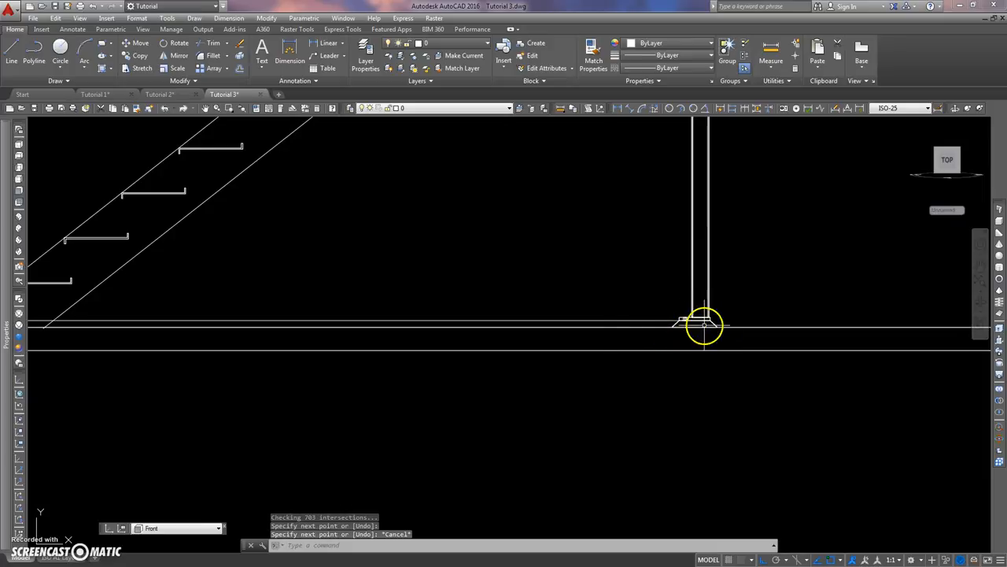
pyautogui.moveTo(348, 303); pyautogui.dragTo(557, 305, button='middle')
pyautogui.scroll(3, 257, 324)
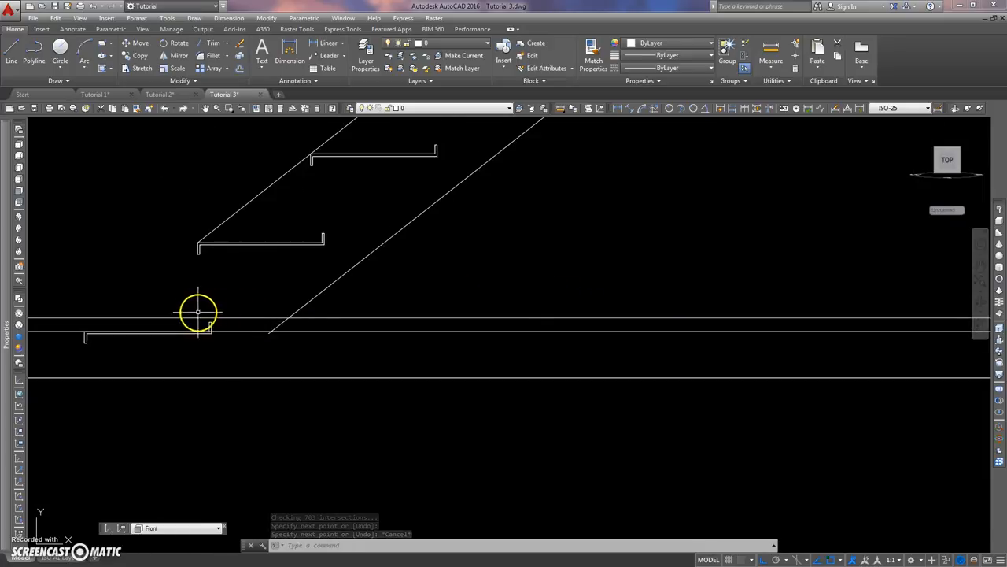
pyautogui.press('Escape')
pyautogui.press('Escape')
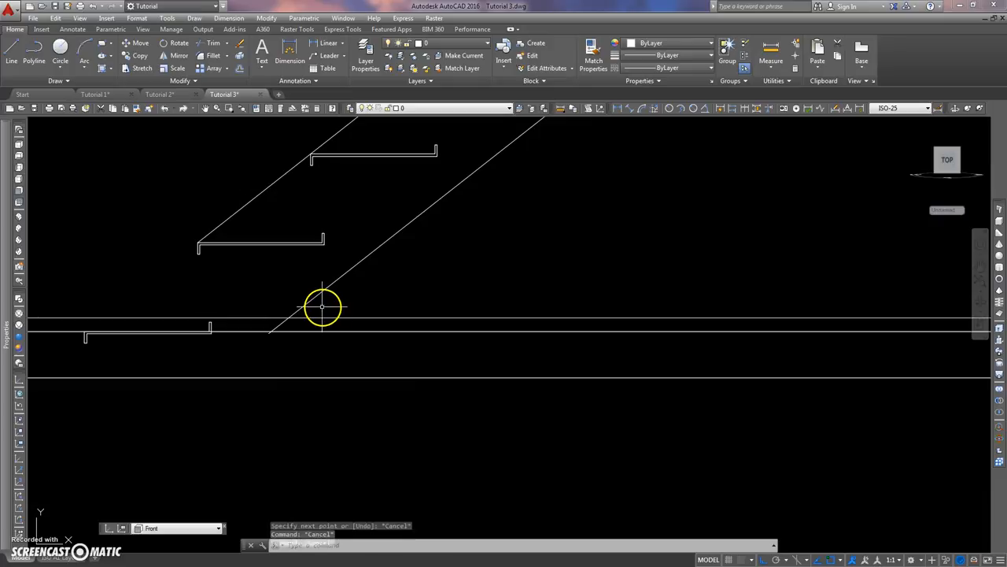
pyautogui.write('o')
pyautogui.press('Return')
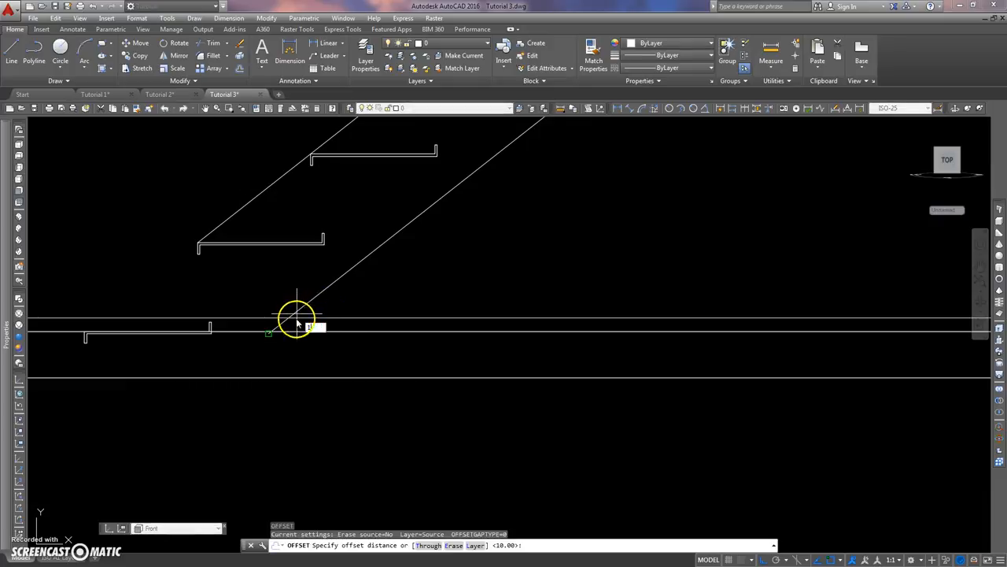
pyautogui.press('Return')
pyautogui.click(318, 317)
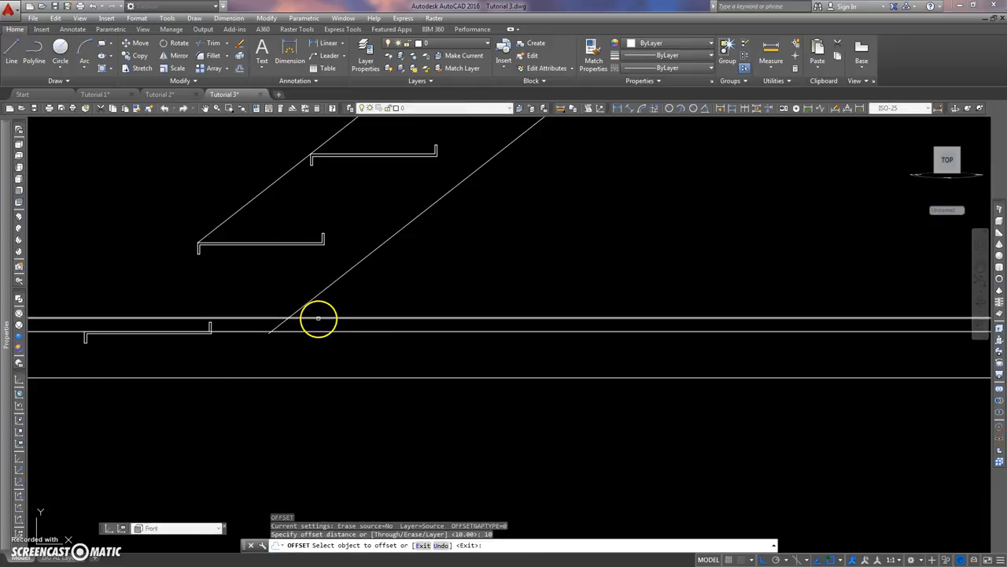
pyautogui.click(366, 296)
pyautogui.press('Escape')
# Step: Trim the lower sloping line and the upper offset horizontal line against each other so they form the stringer's bottom corner
pyautogui.scroll(2, 311, 303)
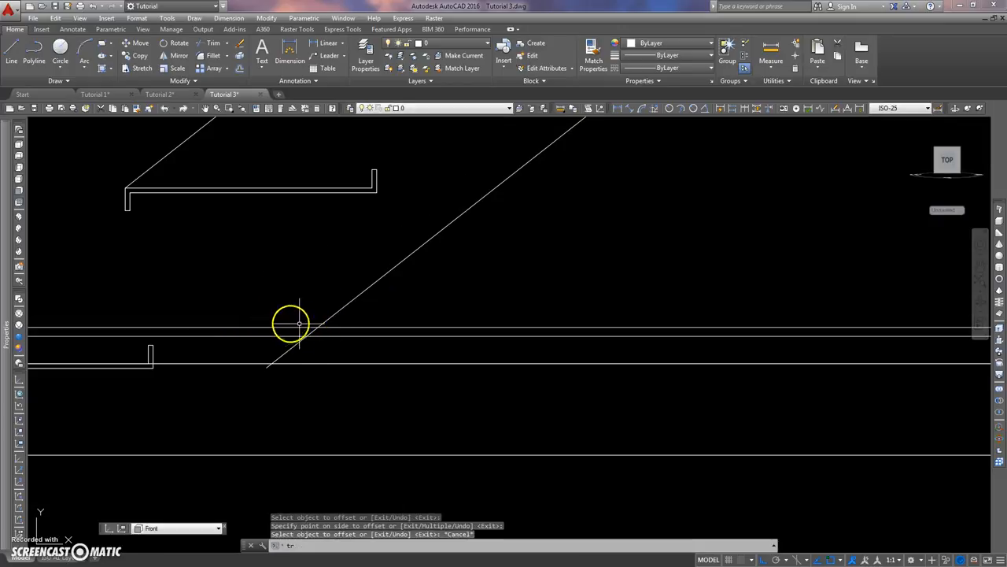
pyautogui.press('Return')
pyautogui.click(310, 327)
pyautogui.click(323, 325)
pyautogui.click(323, 328)
pyautogui.press('Return')
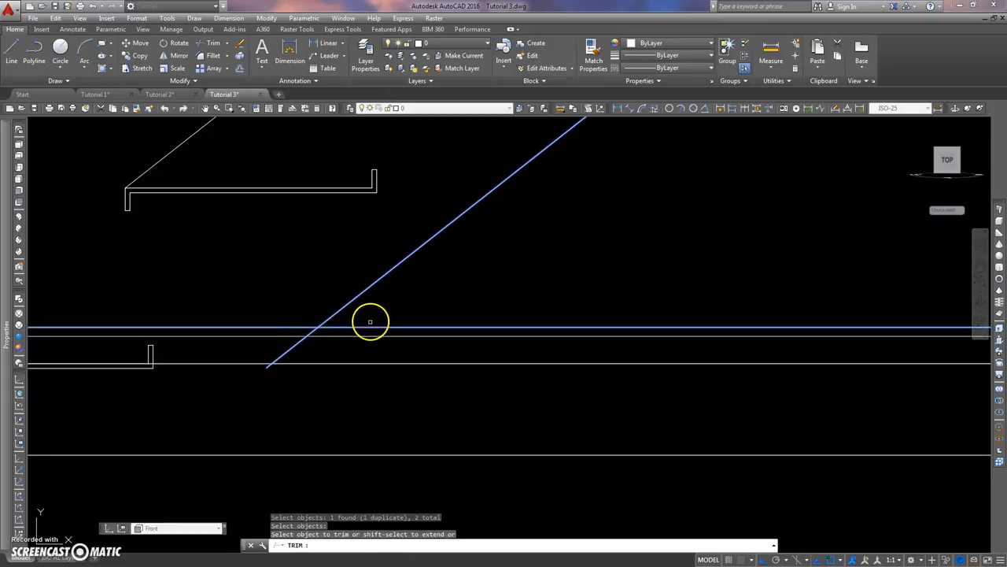
pyautogui.click(344, 327)
pyautogui.click(307, 333)
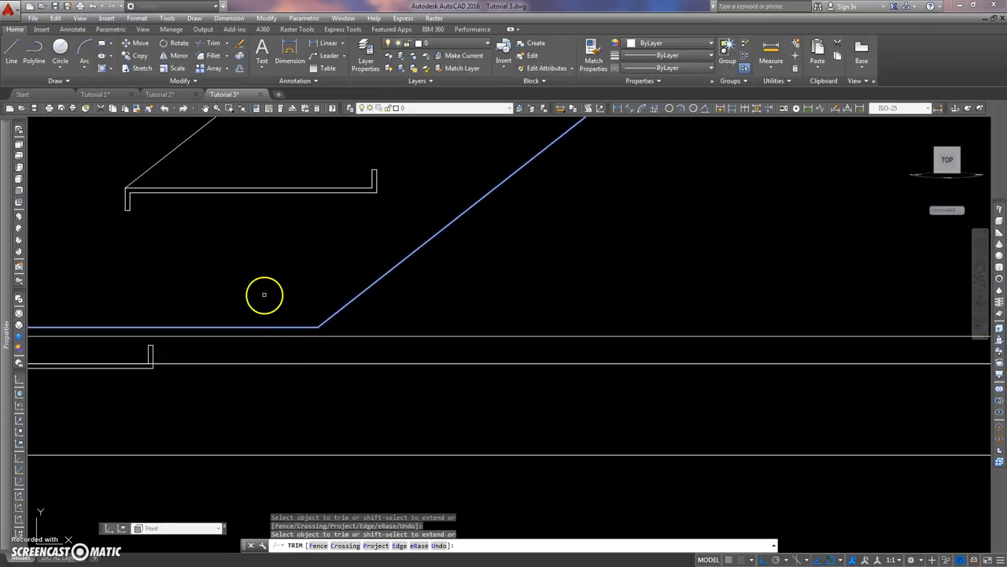
pyautogui.press('Escape')
# Step: Draw a vertical line from the front top corner of the second-lowest tread down past the slab's top surface
pyautogui.scroll(-5, 264, 294)
pyautogui.scroll(3, 223, 290)
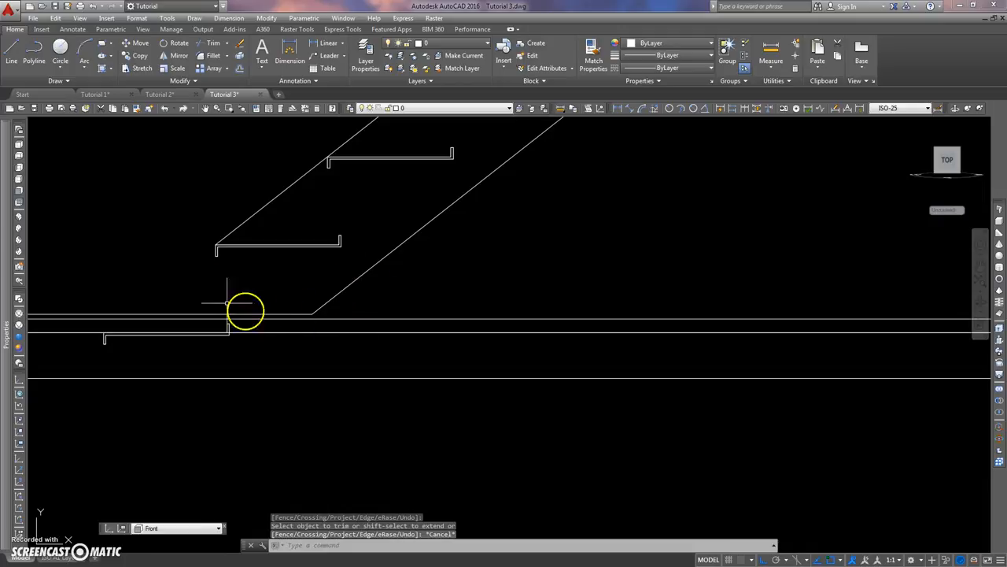
pyautogui.scroll(3, 216, 264)
pyautogui.write('l')
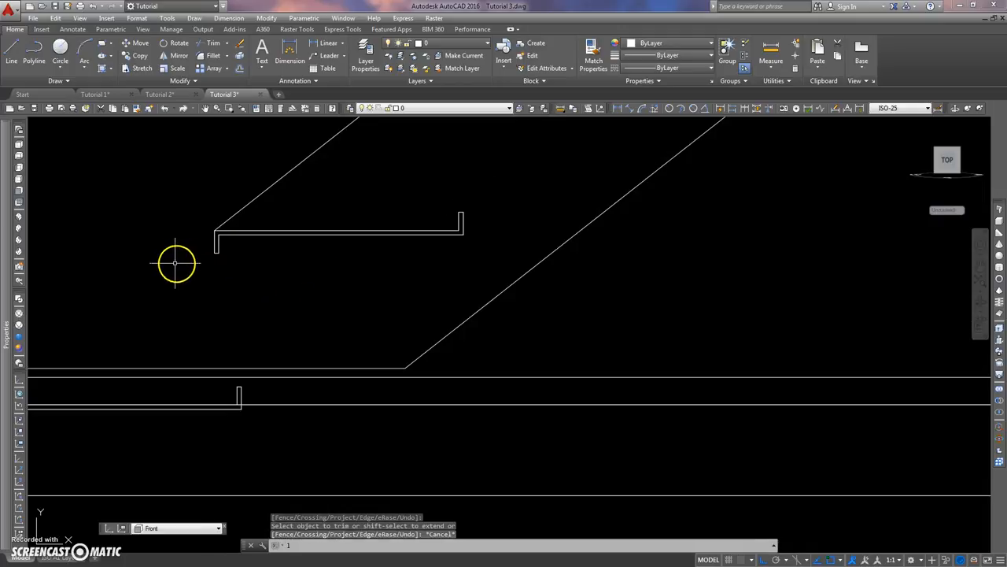
pyautogui.press('Return')
pyautogui.click(215, 231)
pyautogui.click(188, 438)
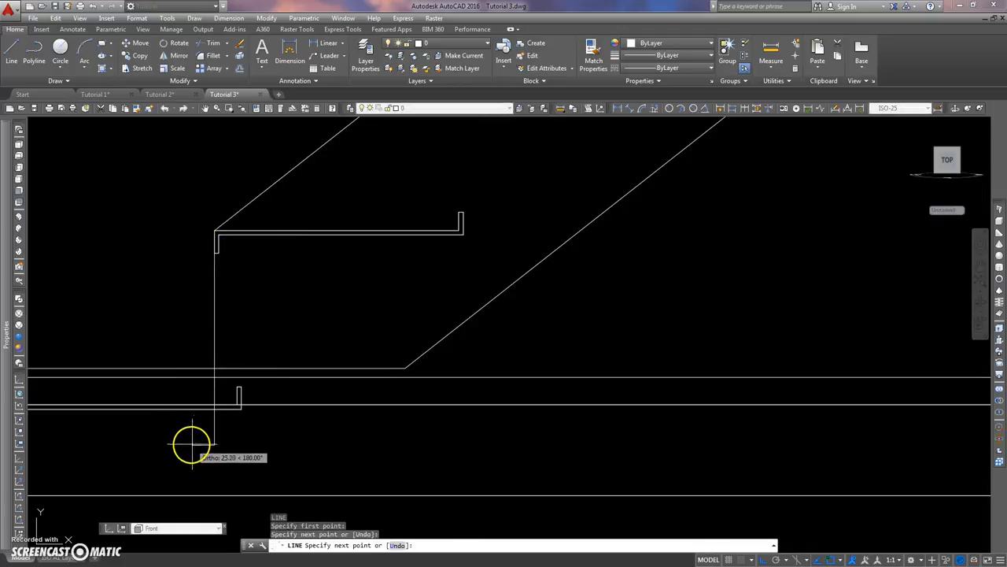
pyautogui.press('Escape')
pyautogui.press('Escape')
# Step: Trim the vertical line and the stringer's bottom line against each other to close the front corner at the stair foot
pyautogui.moveTo(257, 338); pyautogui.dragTo(233, 271, button='middle')
pyautogui.write('tr')
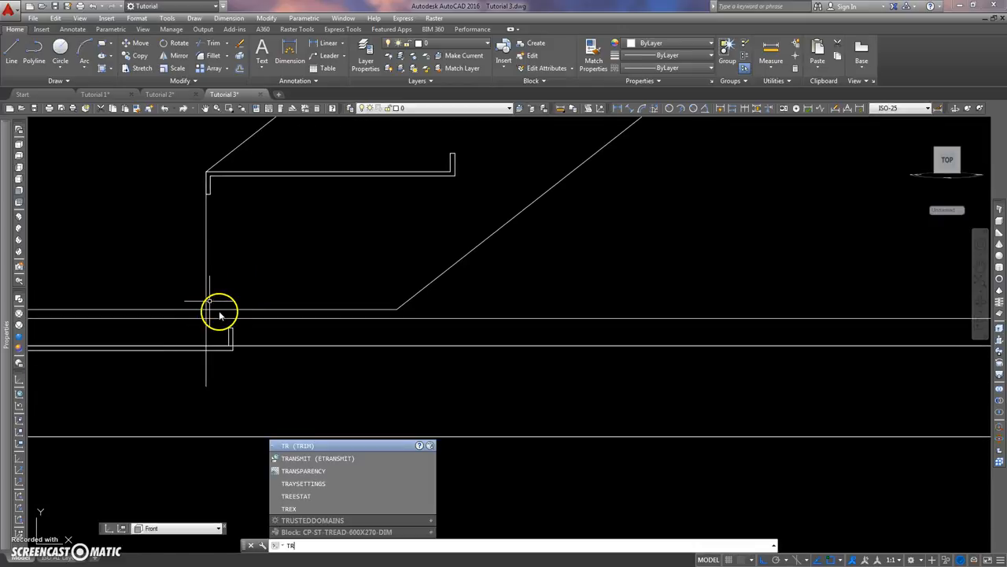
pyautogui.press('Return')
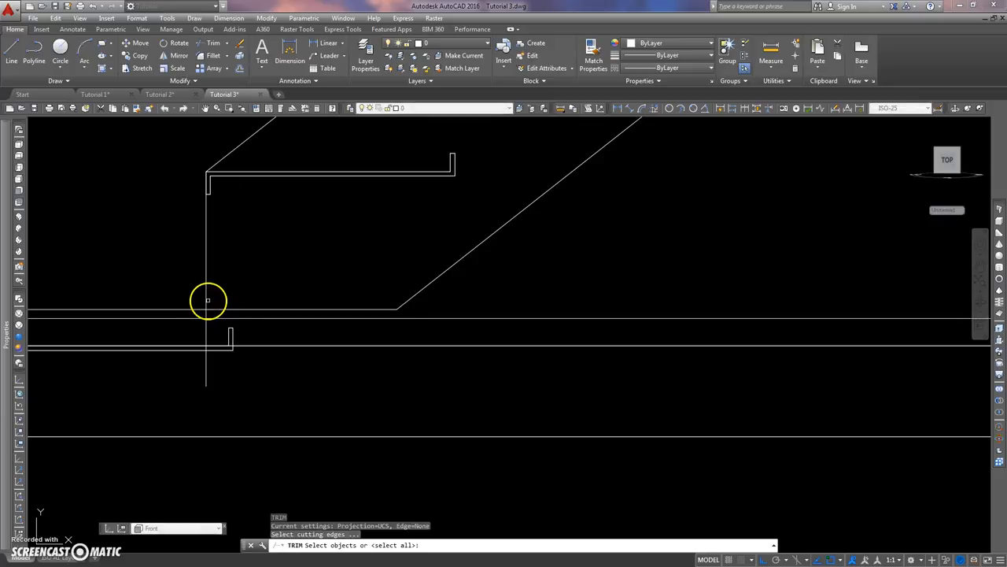
pyautogui.click(206, 299)
pyautogui.click(206, 310)
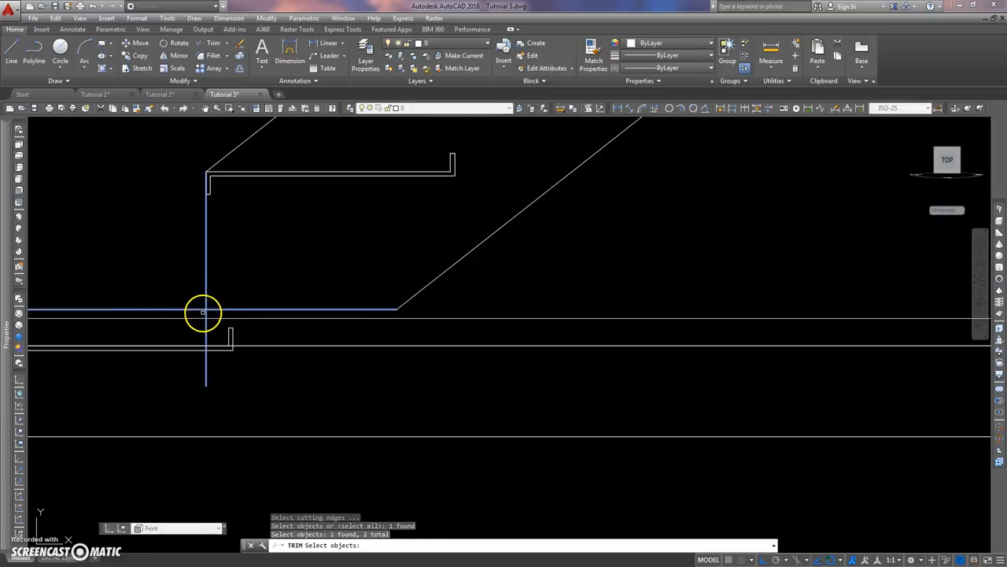
pyautogui.press('Return')
pyautogui.click(197, 310)
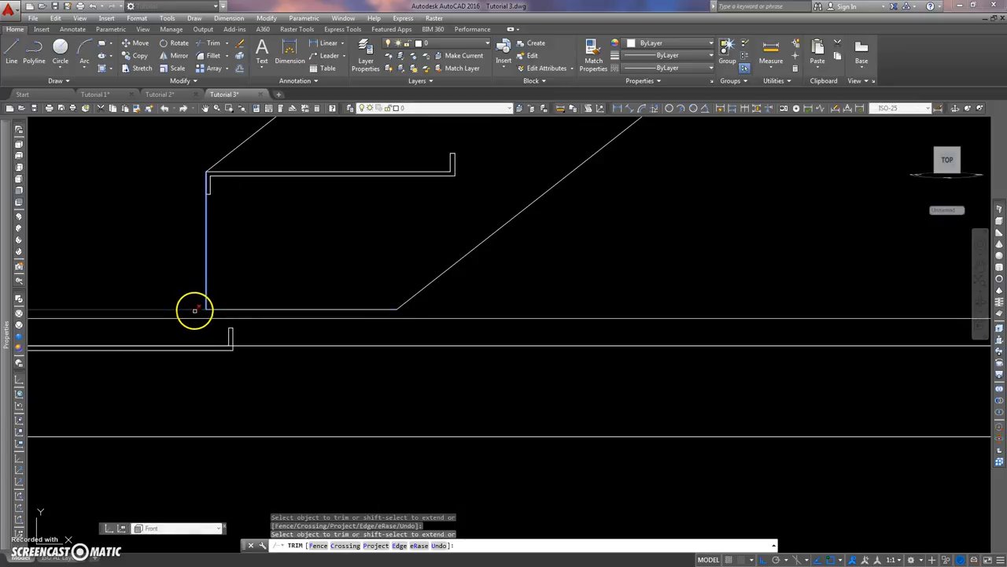
pyautogui.press('Return')
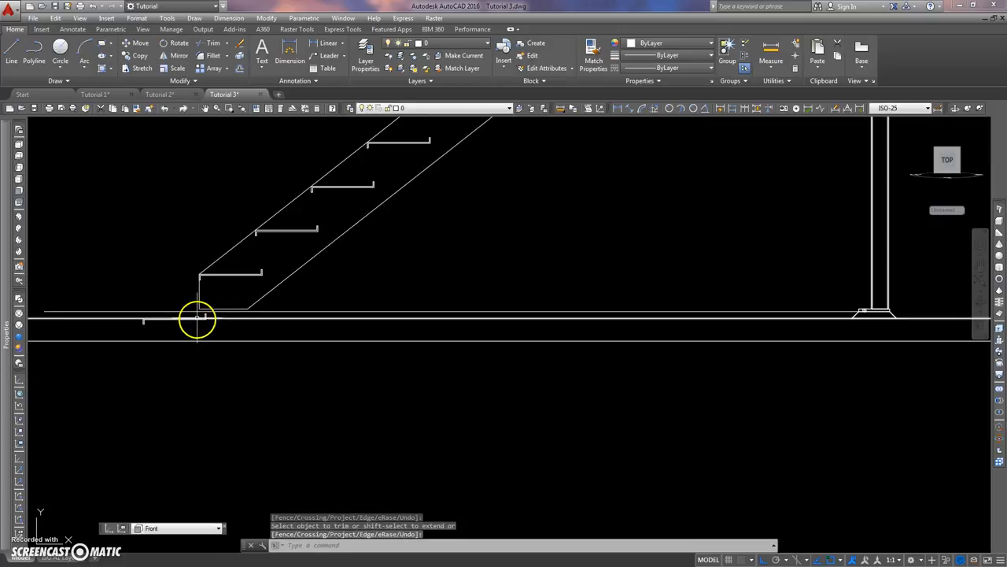
# Step: Erase the lowest tread lying at slab level
pyautogui.scroll(3, 197, 318)
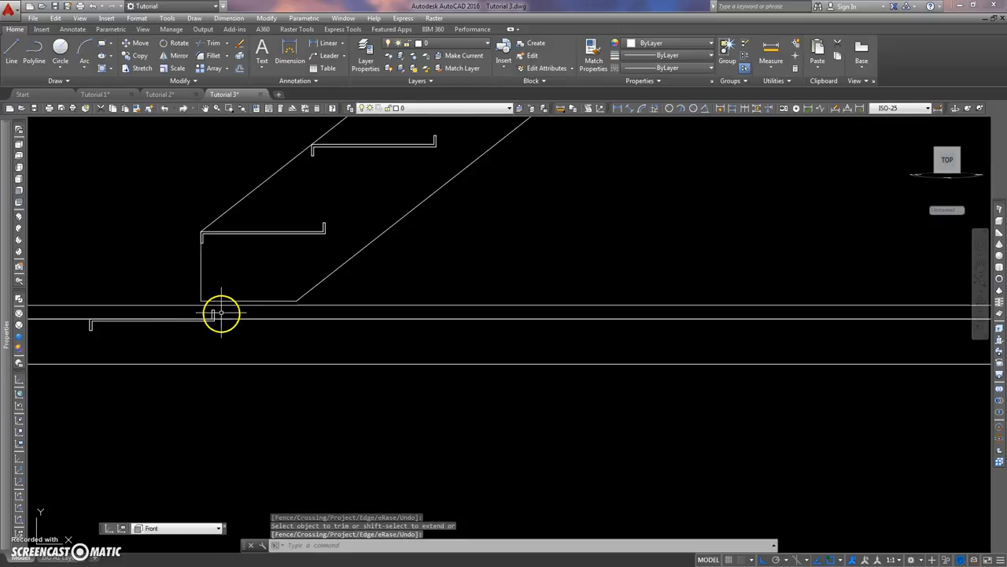
pyautogui.click(221, 313)
pyautogui.click(207, 313)
pyautogui.press('Delete')
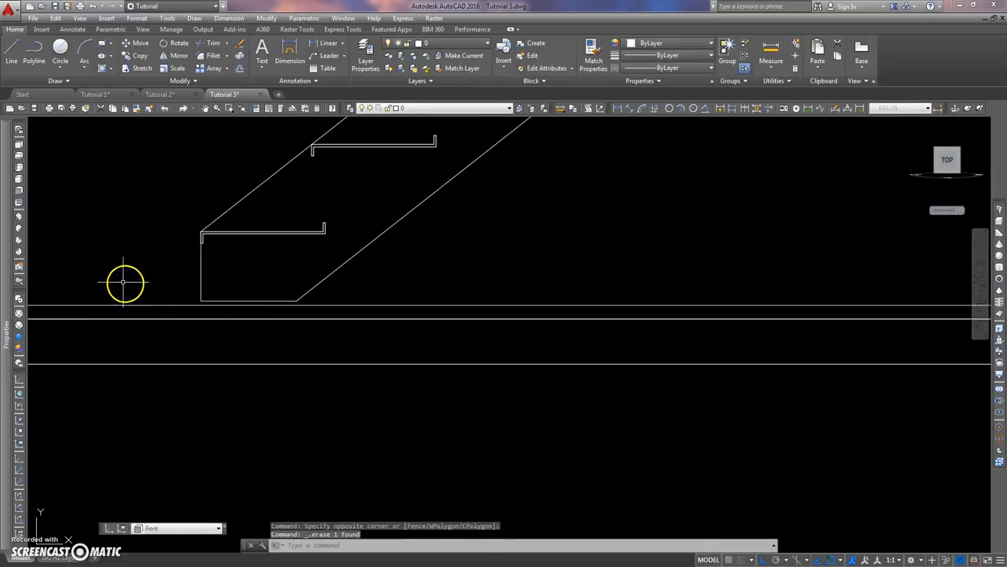
# Step: Extend both sloping stringer lines up to the vertical line at the middle column
pyautogui.scroll(-1, 146, 283)
pyautogui.scroll(-1, 182, 319)
pyautogui.scroll(-1, 182, 319)
pyautogui.scroll(-1, 326, 271)
pyautogui.scroll(3, 331, 241)
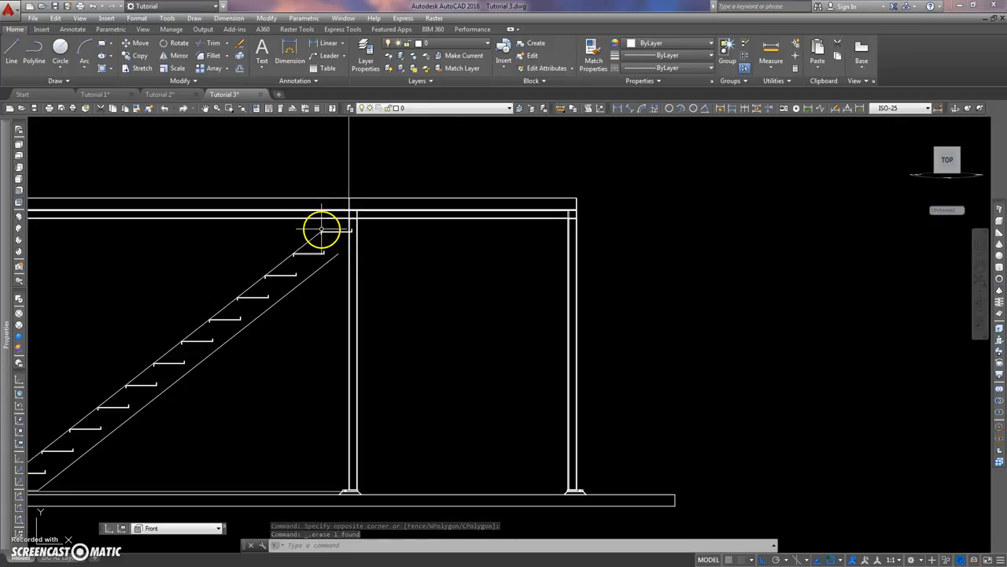
pyautogui.scroll(3, 321, 232)
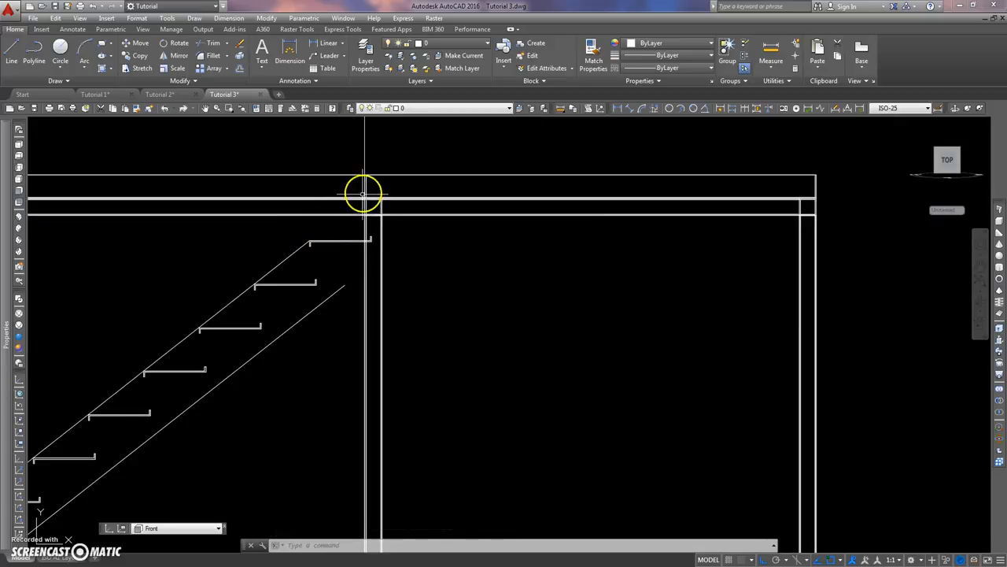
pyautogui.scroll(-3, 360, 194)
pyautogui.scroll(-3, 371, 218)
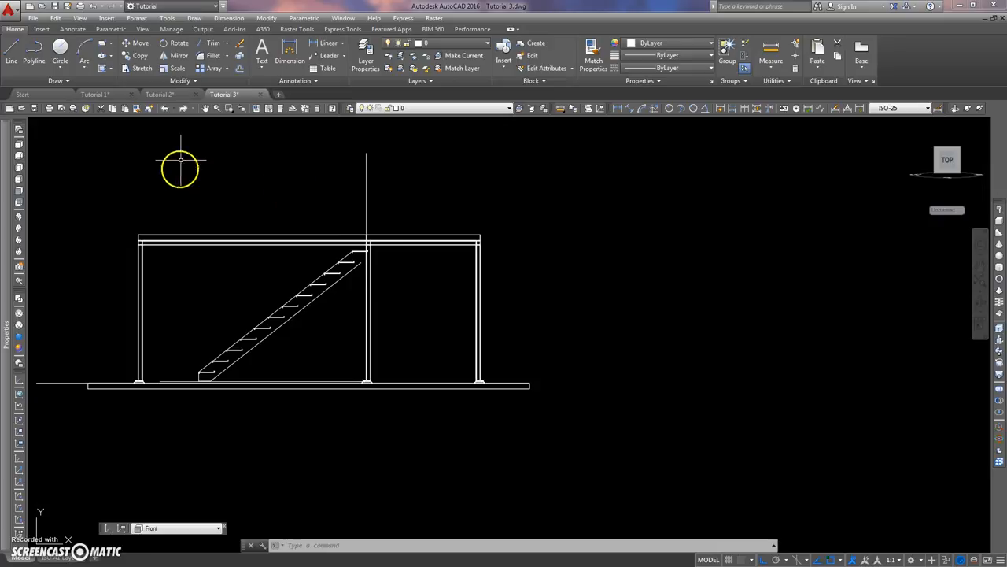
pyautogui.write('ex')
pyautogui.press('Return')
pyautogui.click(387, 172)
pyautogui.click(341, 184)
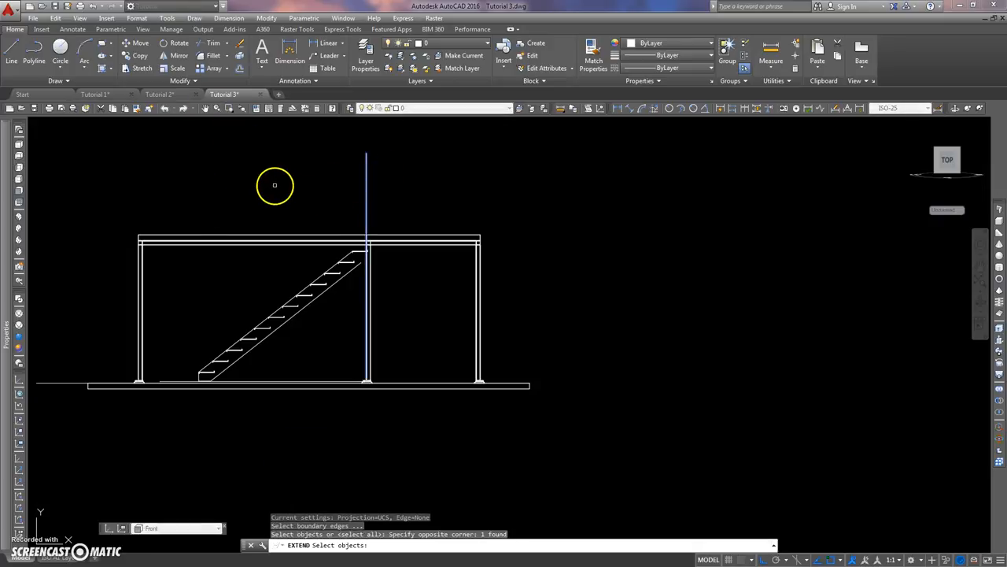
pyautogui.press('Return')
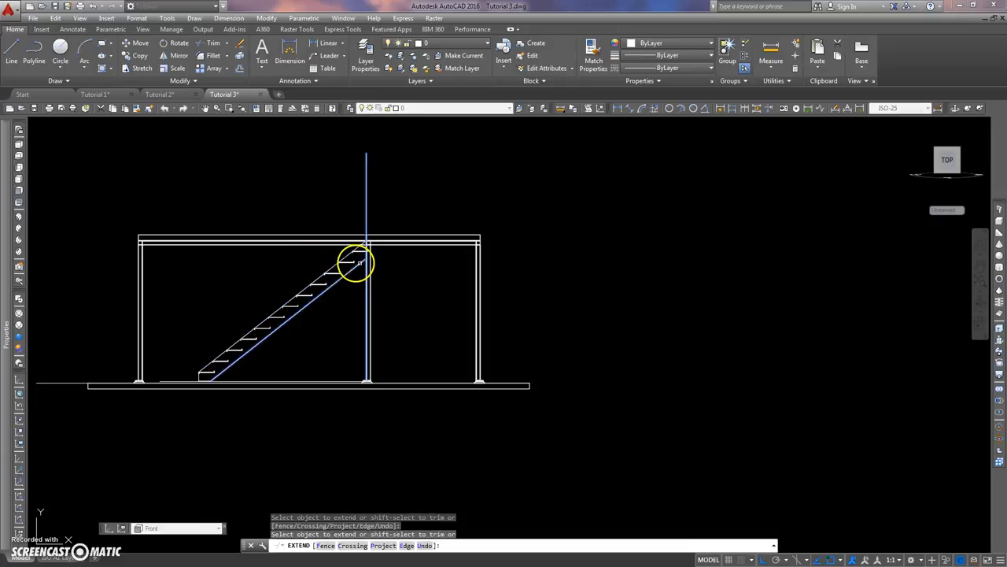
pyautogui.scroll(4, 393, 243)
pyautogui.press('Escape')
# Step: Offset the vertical line at the middle column by 20 towards the stair
pyautogui.scroll(2, 335, 247)
pyautogui.scroll(-3, 325, 267)
pyautogui.scroll(5, 321, 254)
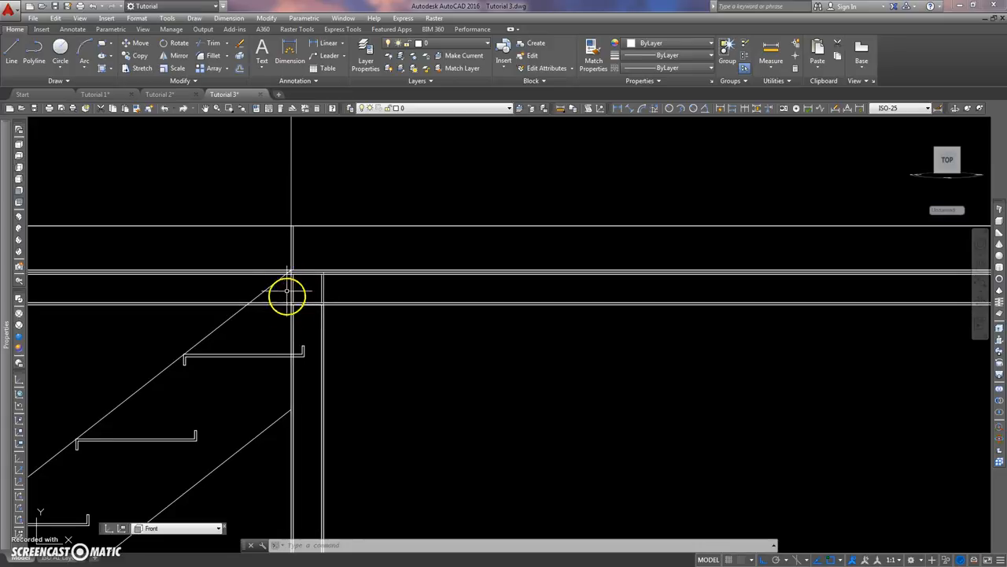
pyautogui.moveTo(311, 230); pyautogui.dragTo(322, 259, button='middle')
pyautogui.press('Escape')
pyautogui.press('Escape')
pyautogui.press('Escape')
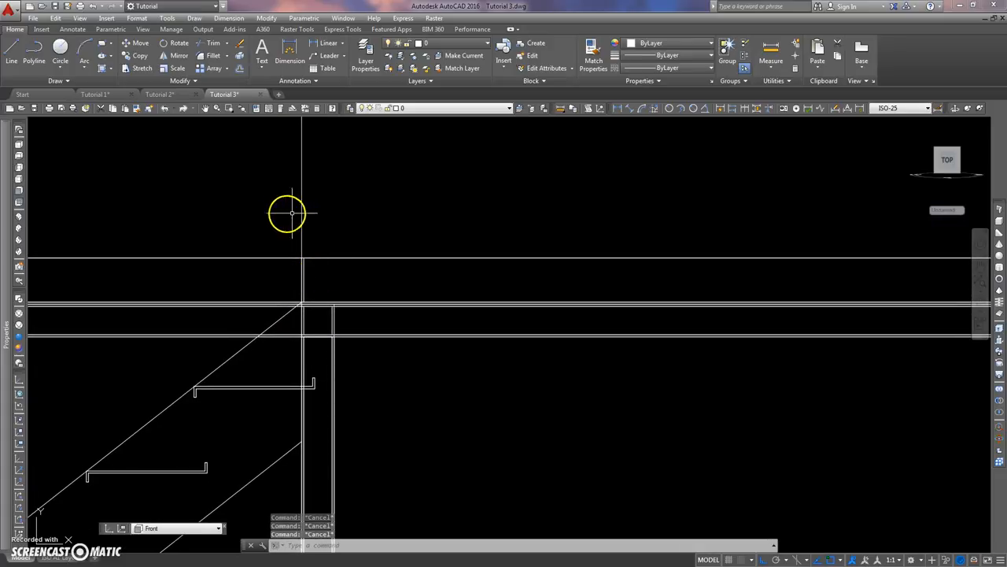
pyautogui.write('o')
pyautogui.press('Return')
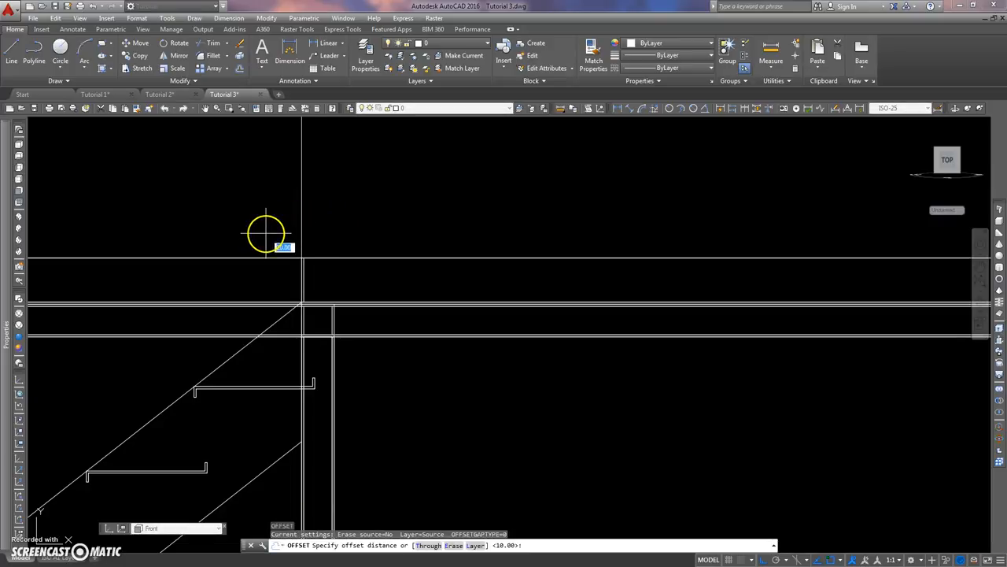
pyautogui.write('20')
pyautogui.press('Return')
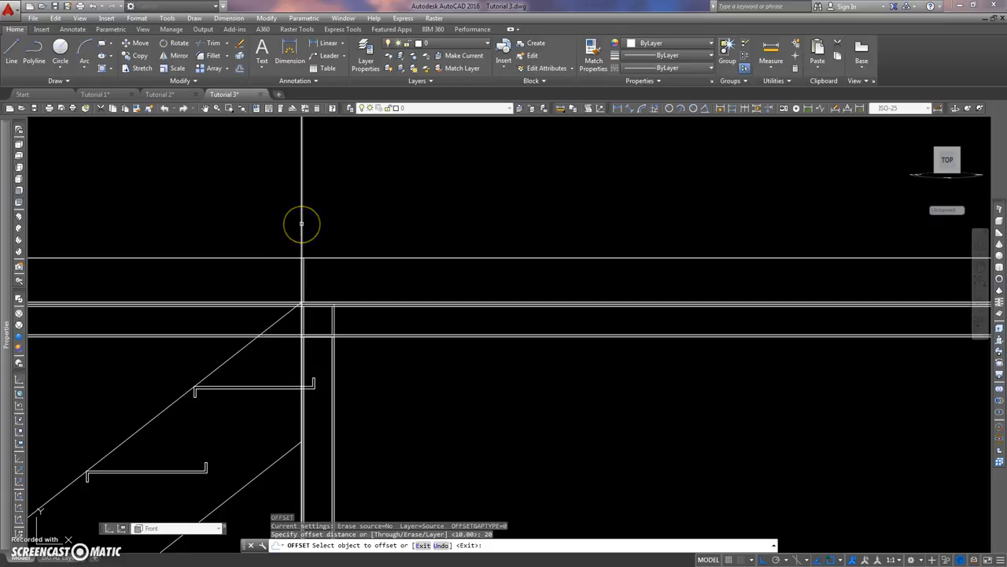
pyautogui.click(301, 223)
pyautogui.click(284, 225)
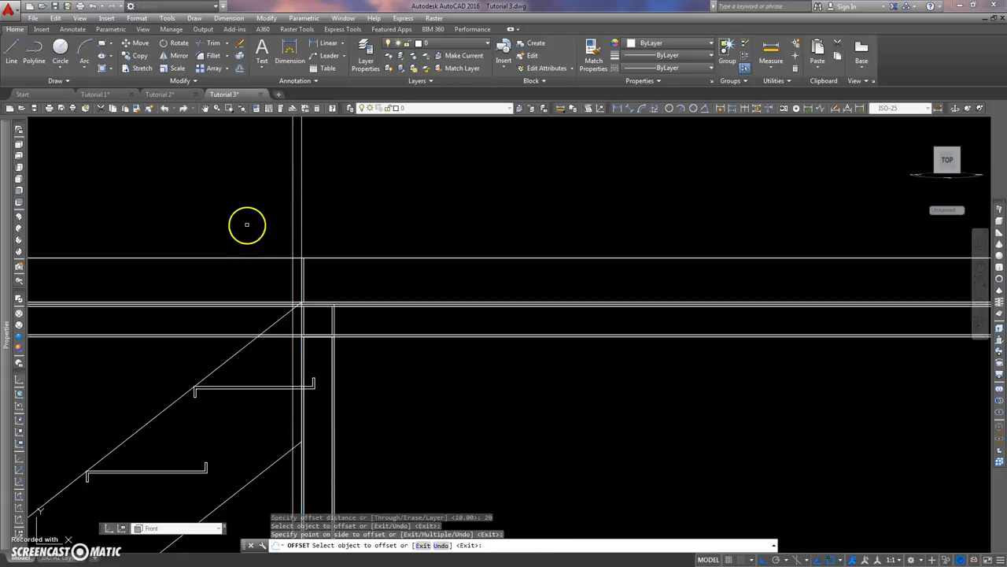
# Step: Examine where the offset vertical line crosses the upper ends of the two sloping stringer lines at the floor beam
pyautogui.press('Escape')
pyautogui.scroll(4, 263, 260)
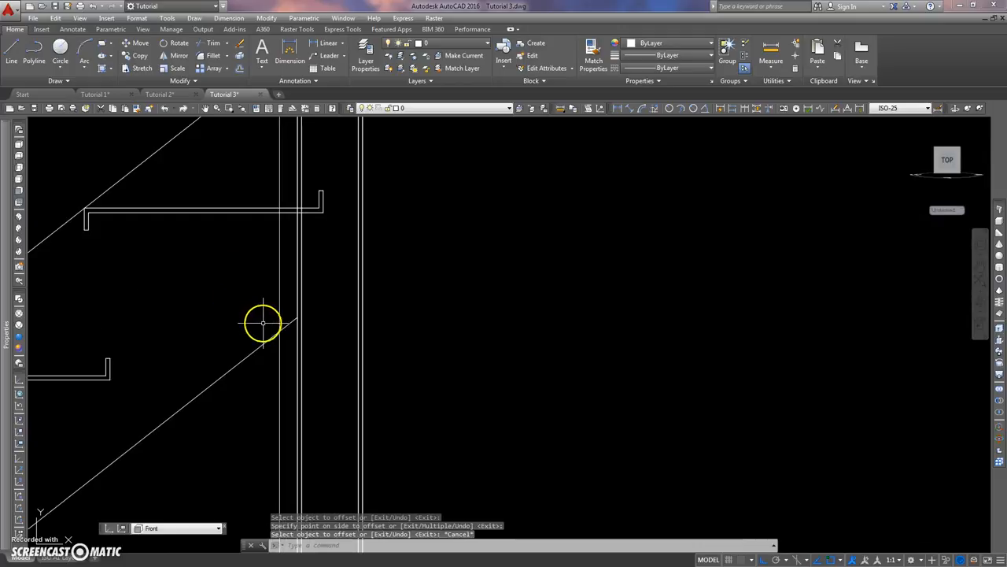
pyautogui.scroll(-3, 250, 310)
pyautogui.scroll(1, 265, 281)
pyautogui.scroll(2, 264, 202)
pyautogui.moveTo(263, 201); pyautogui.dragTo(265, 254, button='middle')
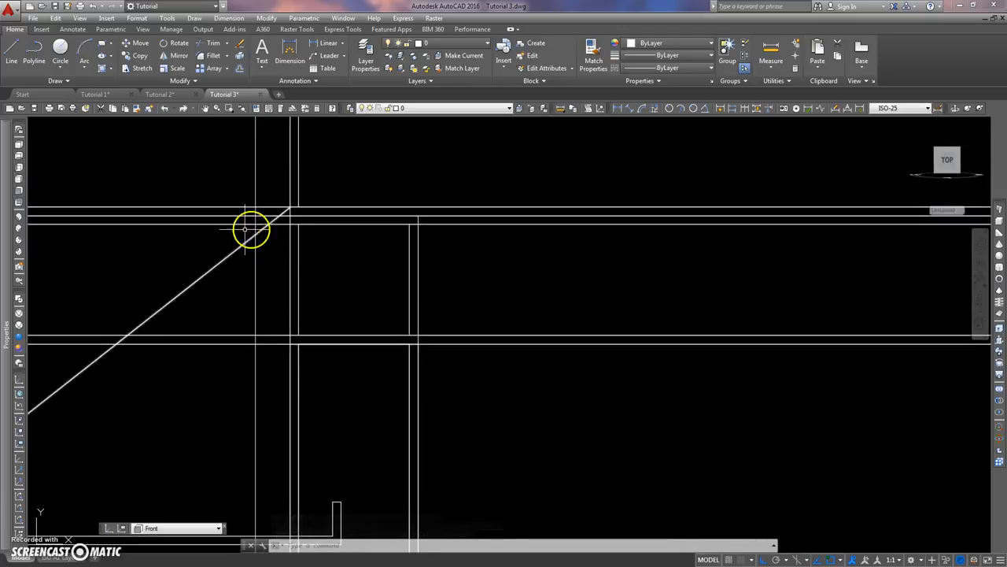
pyautogui.scroll(-1, 267, 335)
pyautogui.moveTo(270, 344); pyautogui.dragTo(265, 292, button='middle')
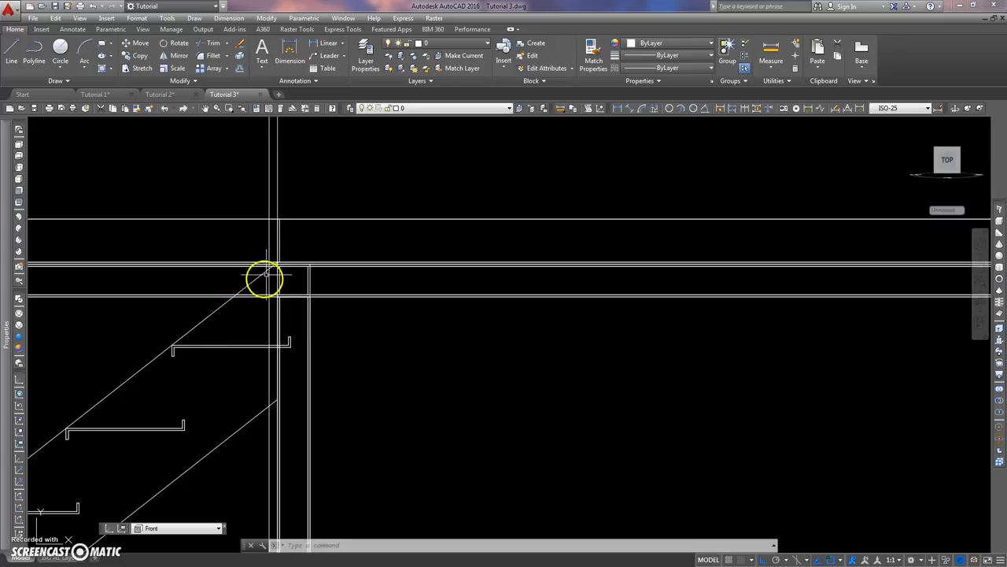
pyautogui.moveTo(349, 337); pyautogui.dragTo(325, 362, button='middle')
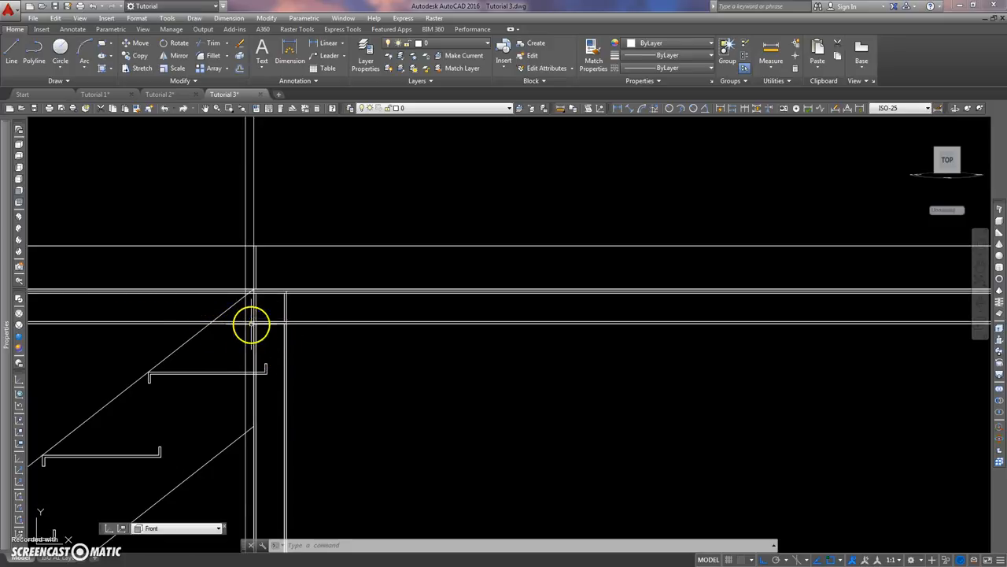
# Step: Trim the stringer's upper sloping line and the offset vertical line against each other at the top corner
pyautogui.scroll(3, 224, 313)
pyautogui.write('tr')
pyautogui.press('Return')
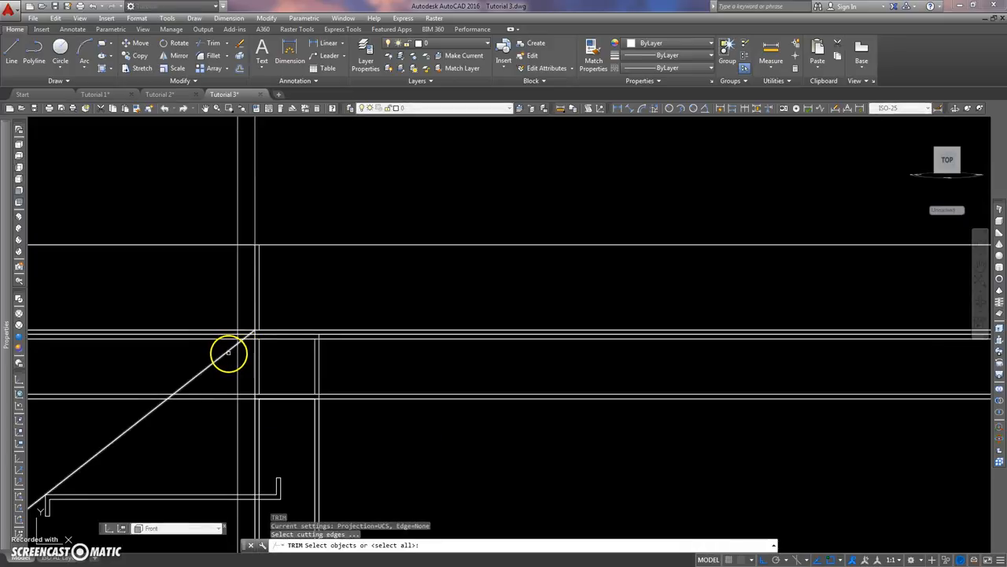
pyautogui.click(239, 346)
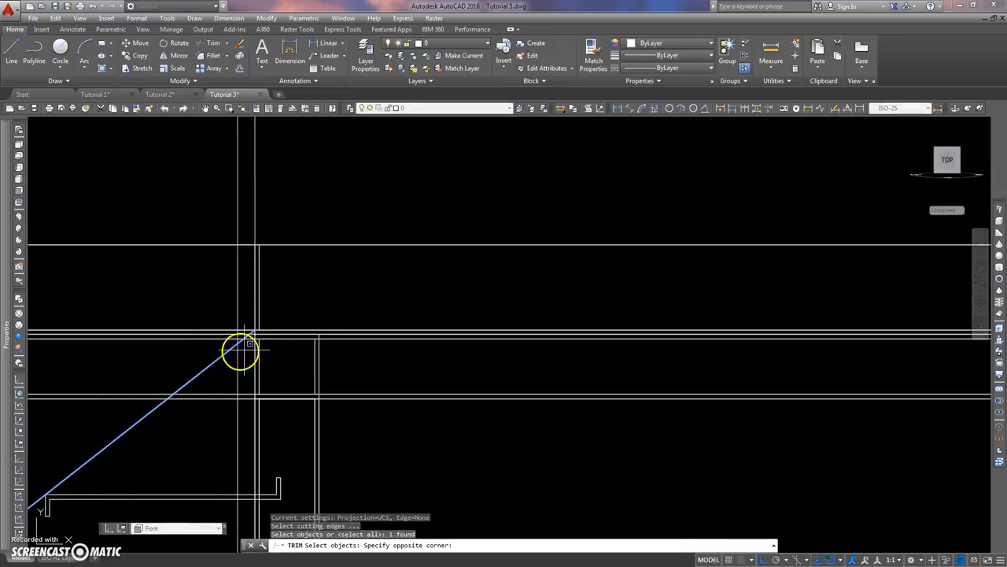
pyautogui.click(242, 351)
pyautogui.click(238, 355)
pyautogui.press('Return')
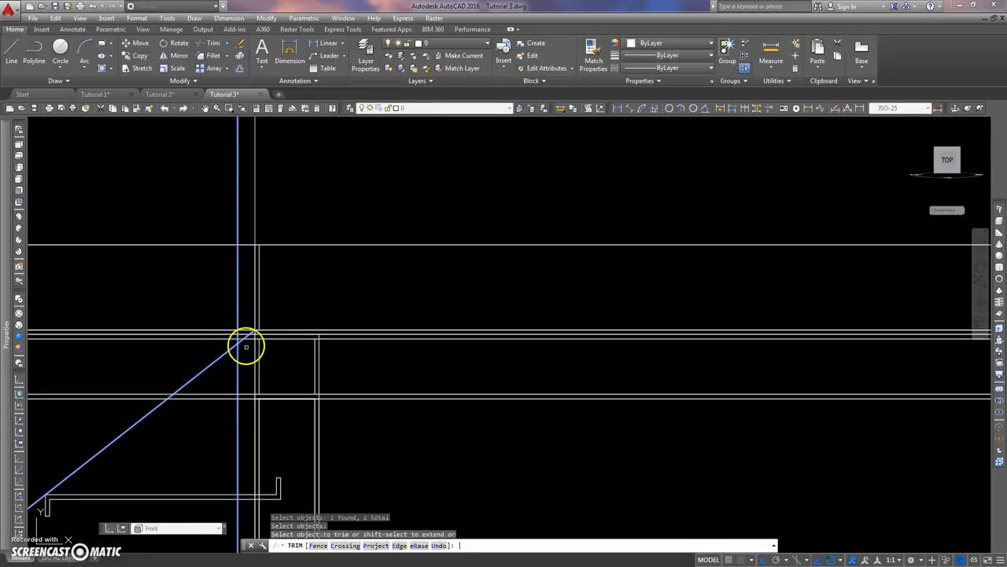
pyautogui.click(241, 342)
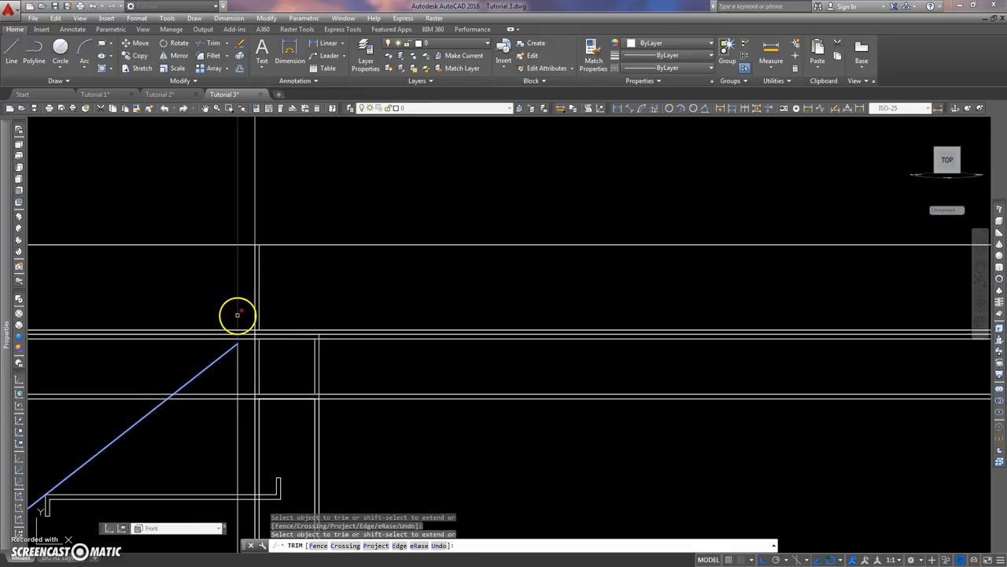
pyautogui.moveTo(260, 333); pyautogui.dragTo(243, 213, button='middle')
pyautogui.scroll(-3, 243, 213)
pyautogui.scroll(3, 253, 358)
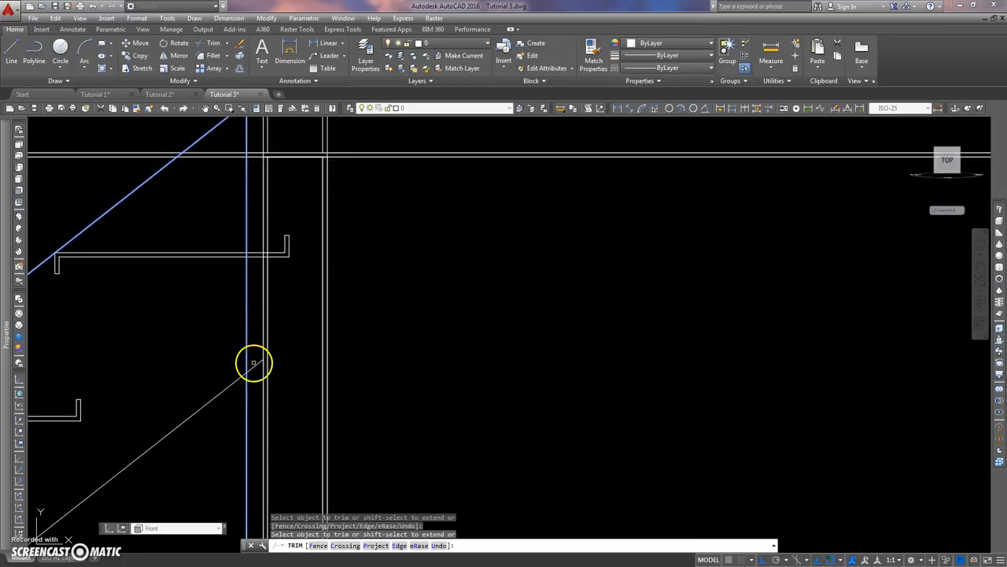
pyautogui.press('Return')
# Step: Trim the stringer's lower sloping line and the offset vertical line against each other at their crossing below the top tread
pyautogui.press('Return')
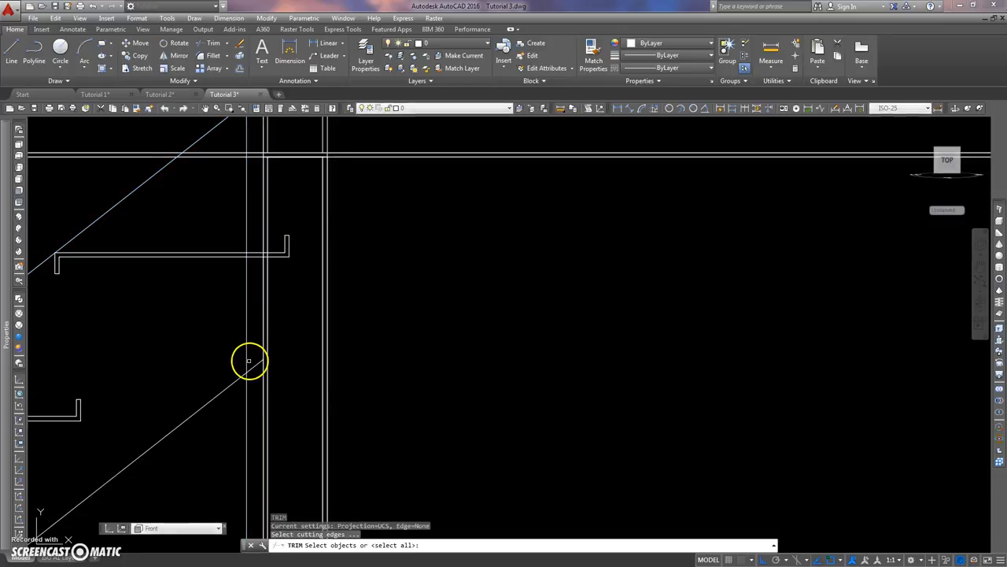
pyautogui.click(246, 364)
pyautogui.click(240, 378)
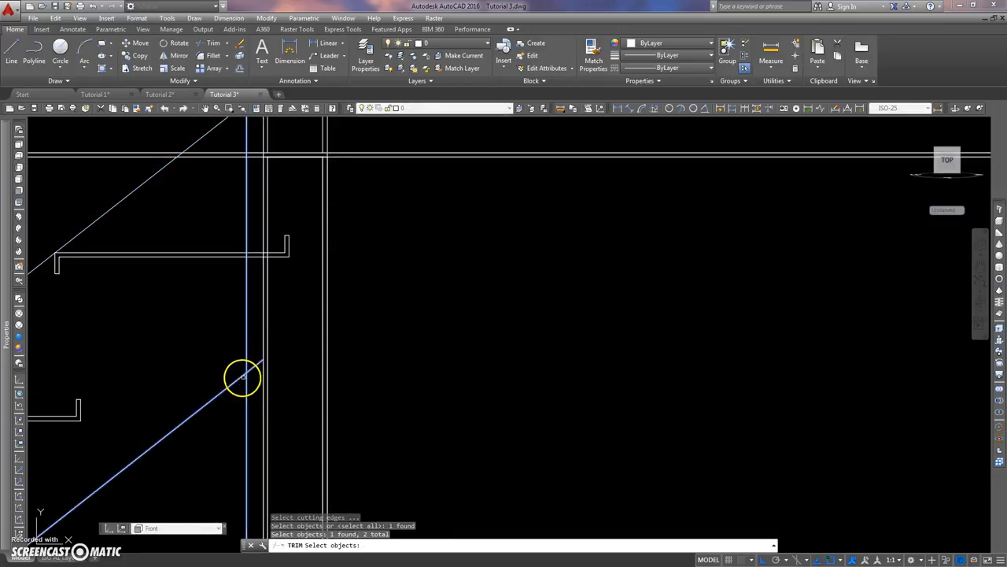
pyautogui.press('Return')
pyautogui.click(254, 369)
pyautogui.click(246, 384)
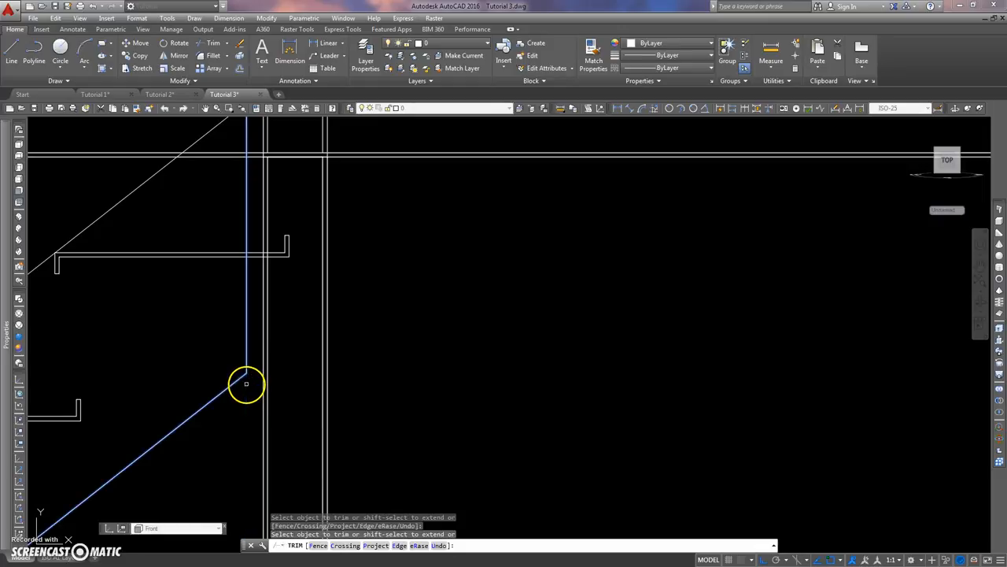
pyautogui.press('Return')
# Step: Switch to the southwest isometric view and move the short vertical end line onto the upper ends of the sloping stringer lines
pyautogui.scroll(-3, 220, 339)
pyautogui.scroll(-5, 199, 333)
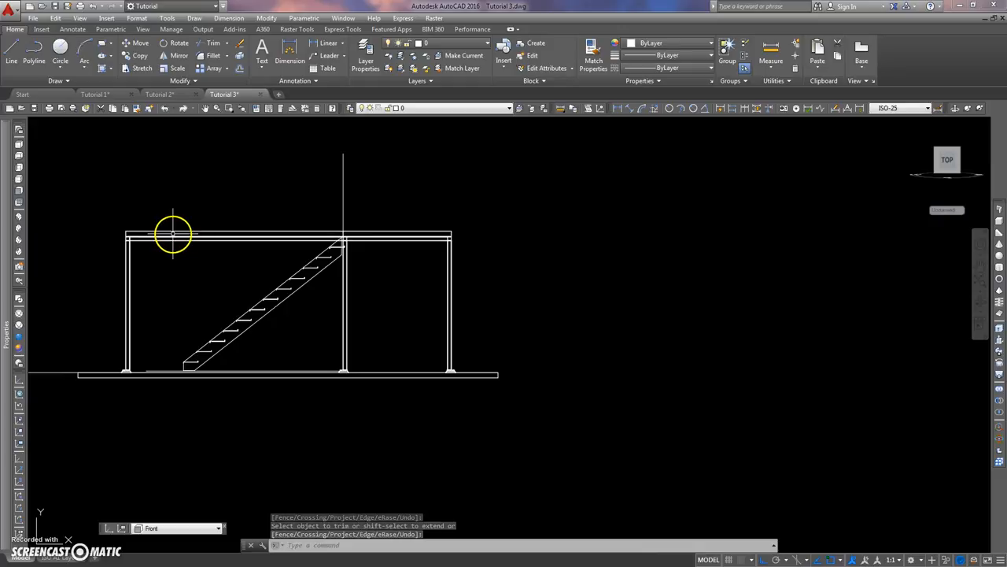
pyautogui.scroll(5, 339, 245)
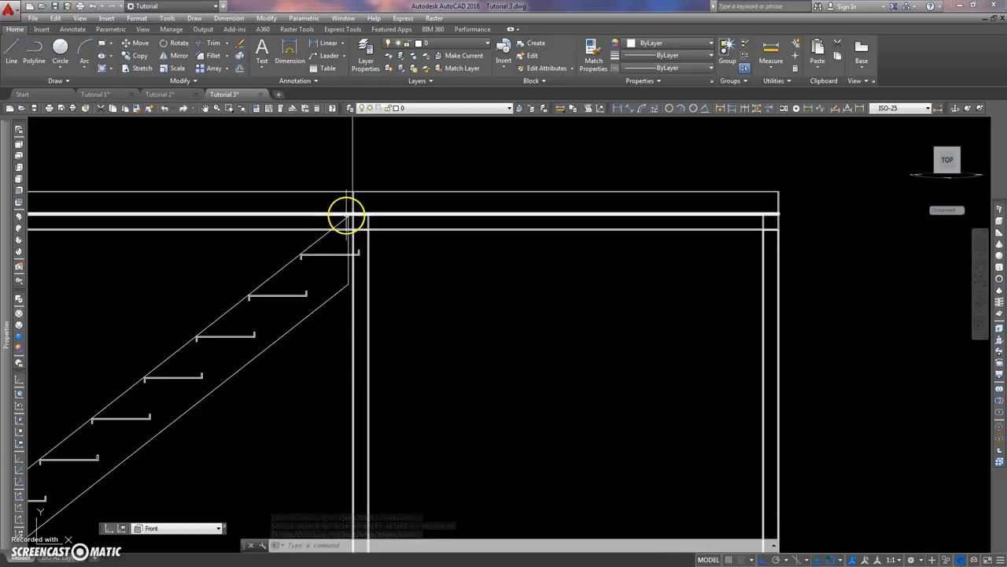
pyautogui.click(20, 217)
pyautogui.scroll(4, 454, 257)
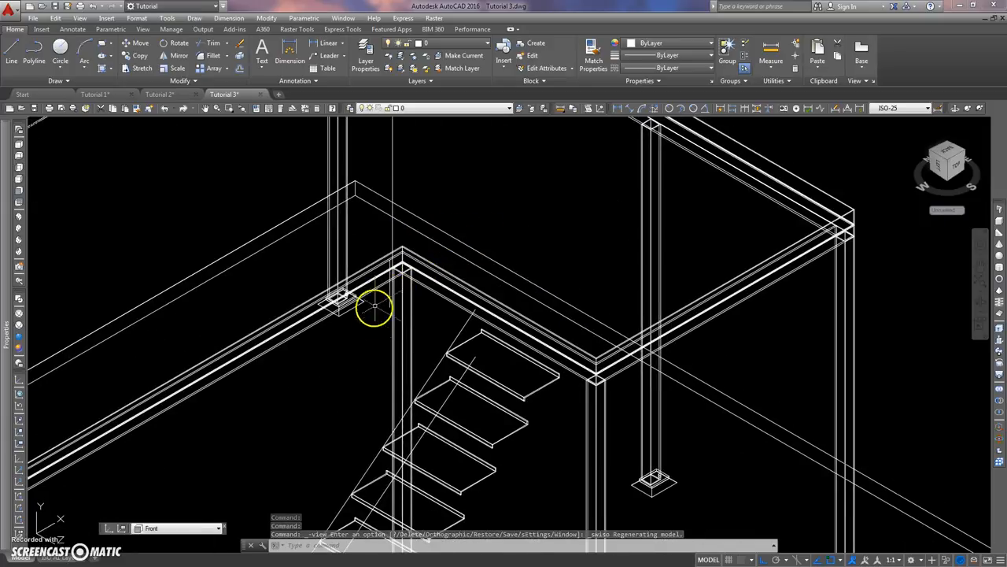
pyautogui.scroll(2, 385, 309)
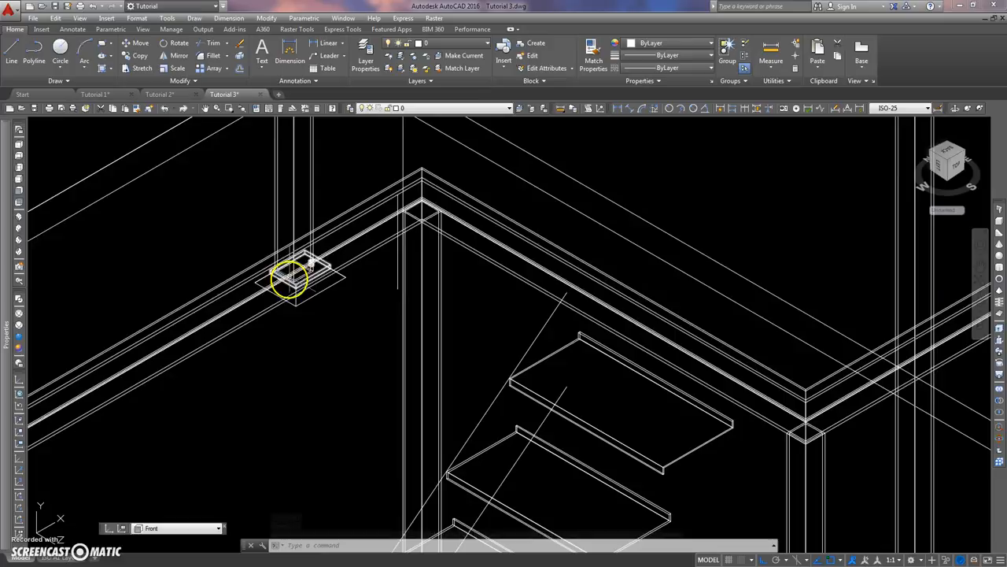
pyautogui.write('m')
pyautogui.press('Return')
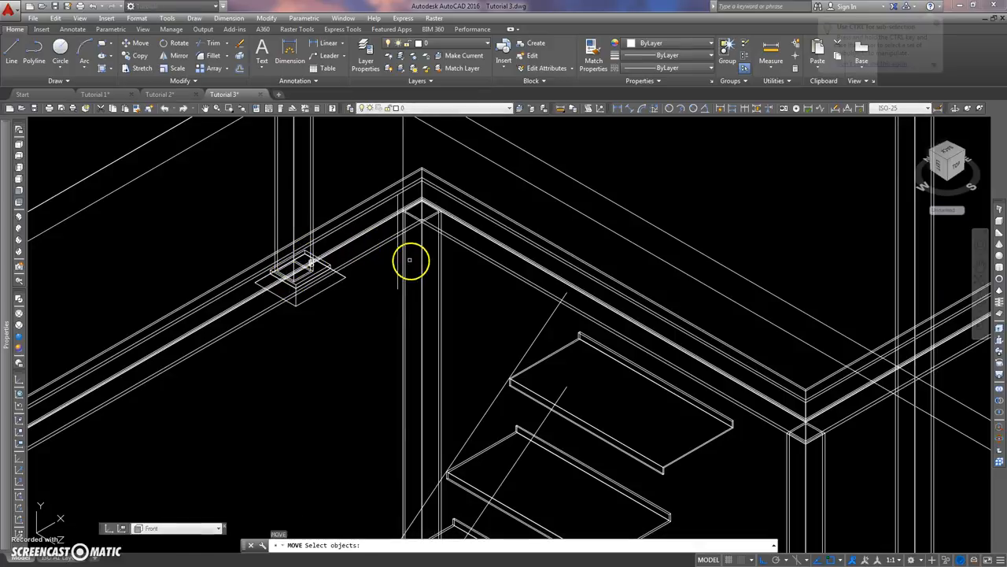
pyautogui.click(398, 263)
pyautogui.press('Return')
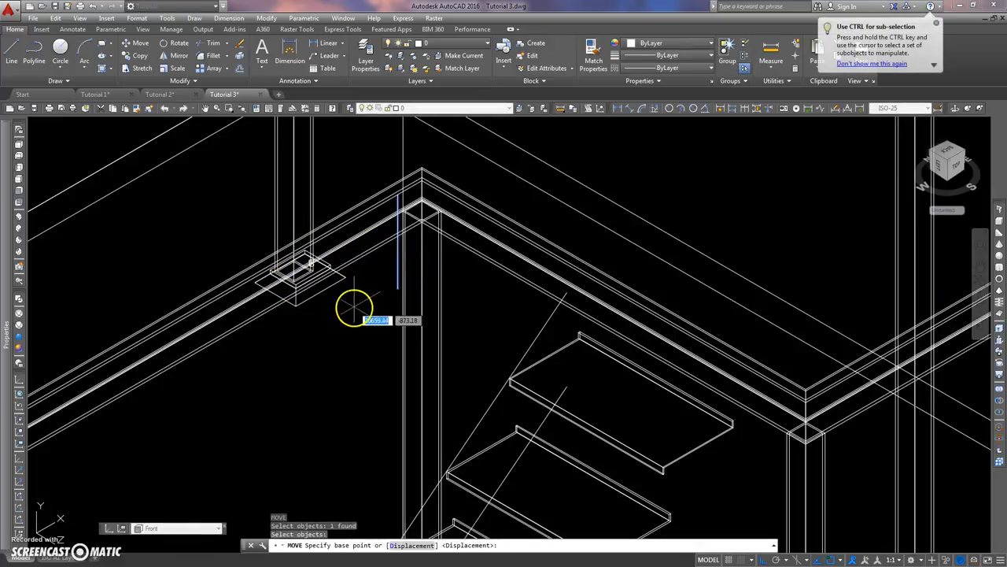
pyautogui.click(398, 289)
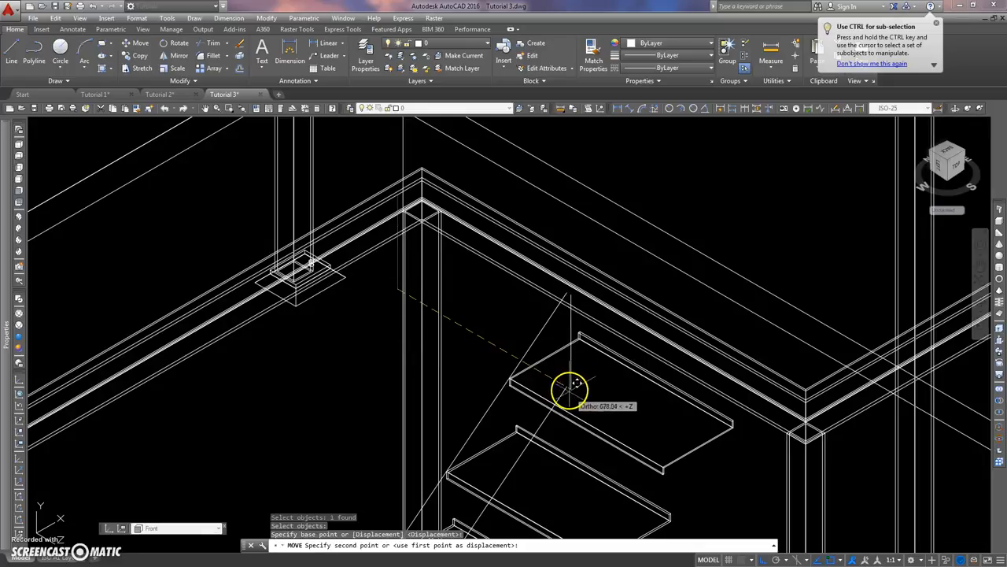
pyautogui.click(570, 386)
# Step: Erase the long vertical construction line at the middle column
pyautogui.scroll(3, 566, 335)
pyautogui.scroll(-4, 566, 335)
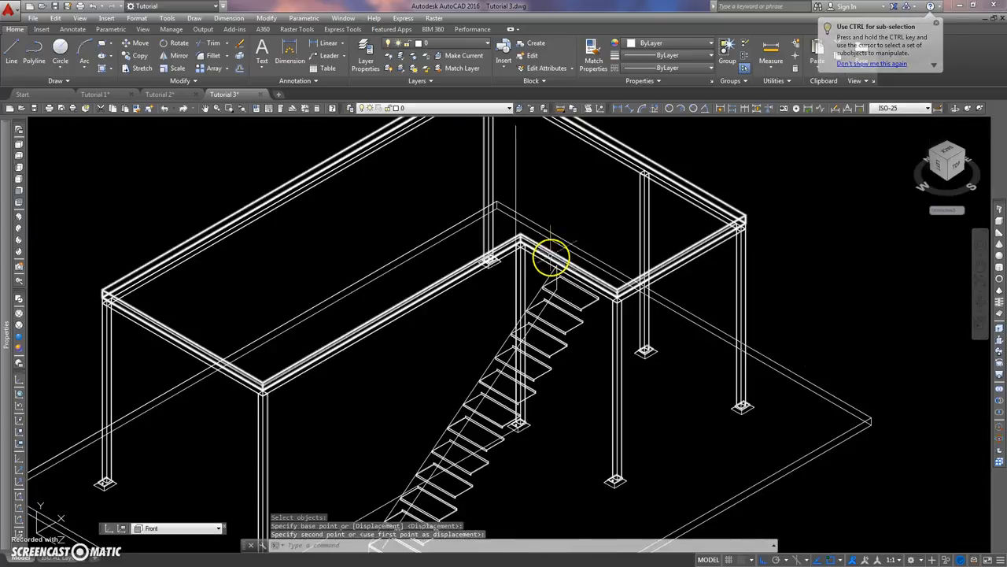
pyautogui.scroll(1, 548, 254)
pyautogui.click(400, 185)
pyautogui.click(391, 189)
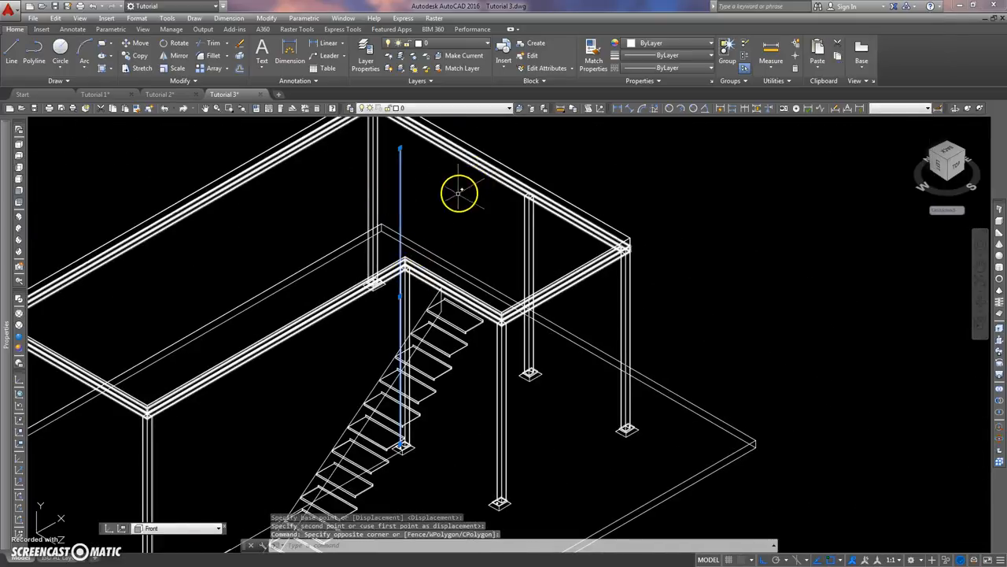
pyautogui.press('Delete')
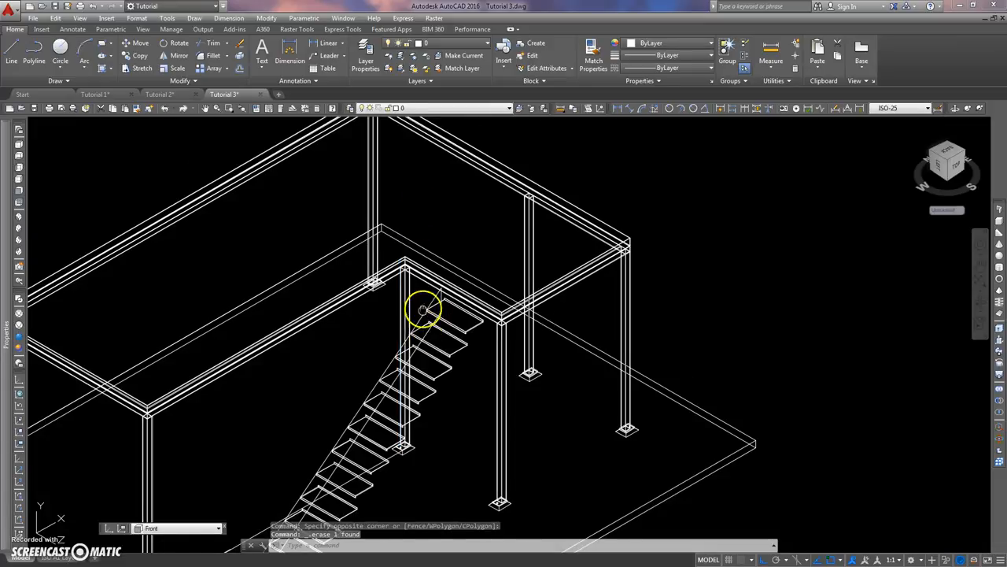
# Step: Move the short bottom line of the stringer from the slab's construction line to the lower end of the vertical foot line
pyautogui.moveTo(420, 308); pyautogui.dragTo(406, 195, button='middle')
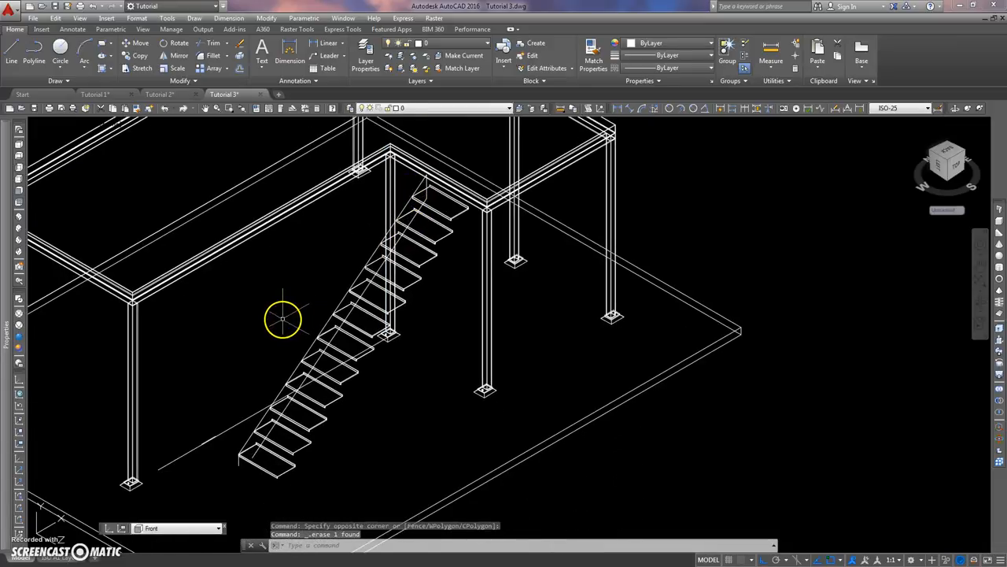
pyautogui.scroll(5, 200, 440)
pyautogui.scroll(1, 225, 353)
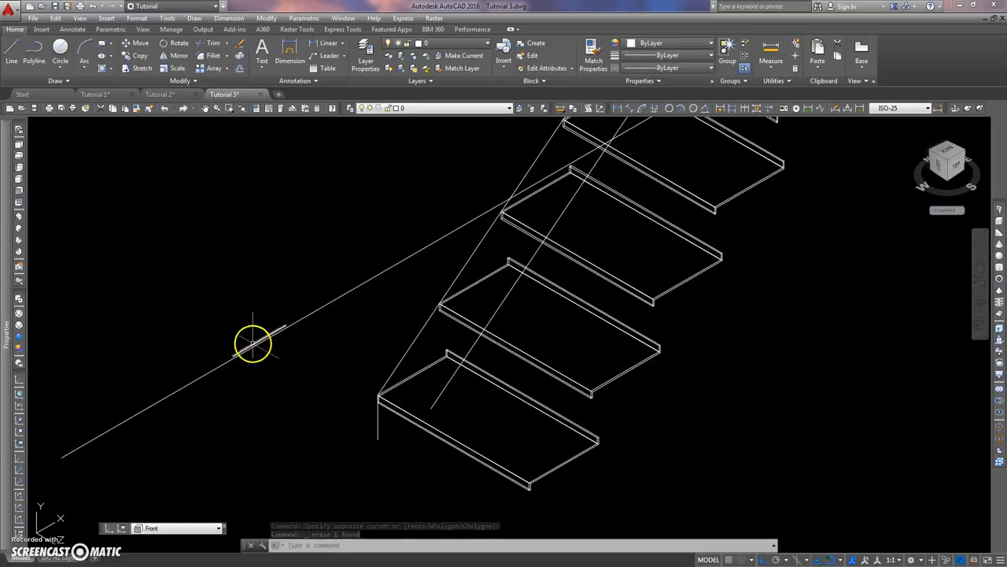
pyautogui.write('m')
pyautogui.press('Return')
pyautogui.click(209, 407)
pyautogui.click(313, 276)
pyautogui.press('Return')
pyautogui.click(233, 356)
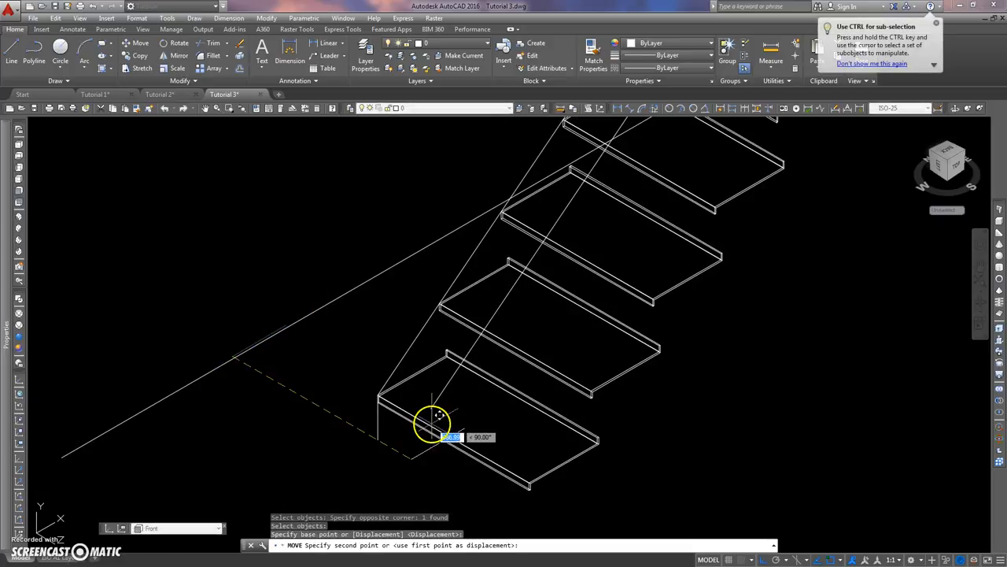
pyautogui.click(378, 437)
pyautogui.press('Escape')
pyautogui.press('Escape')
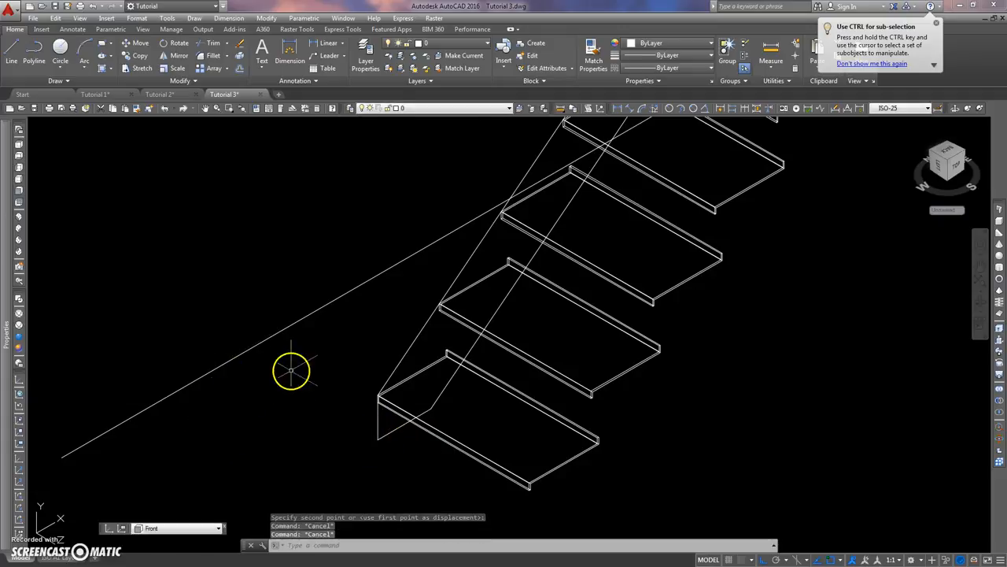
# Step: Show the model in the front view with the stringer's upper end in close-up
pyautogui.scroll(-3, 292, 365)
pyautogui.scroll(-2, 292, 275)
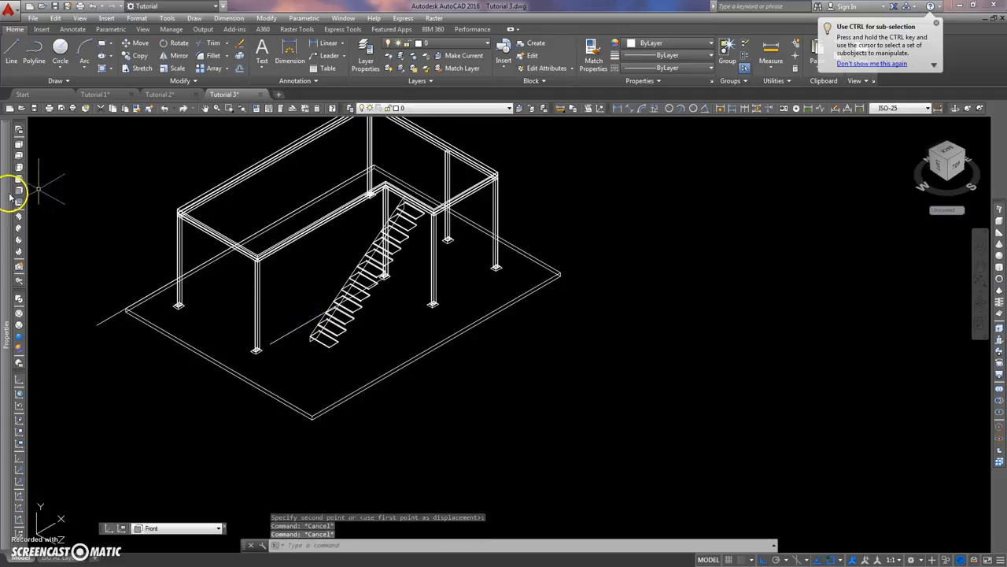
pyautogui.moveTo(11, 192)
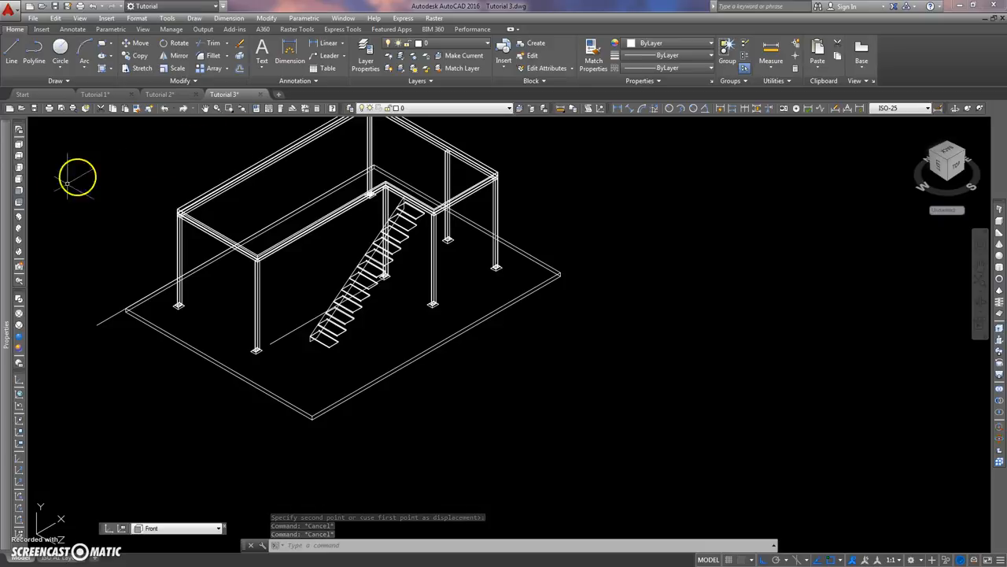
pyautogui.click(20, 189)
pyautogui.moveTo(381, 297); pyautogui.dragTo(337, 263, button='middle')
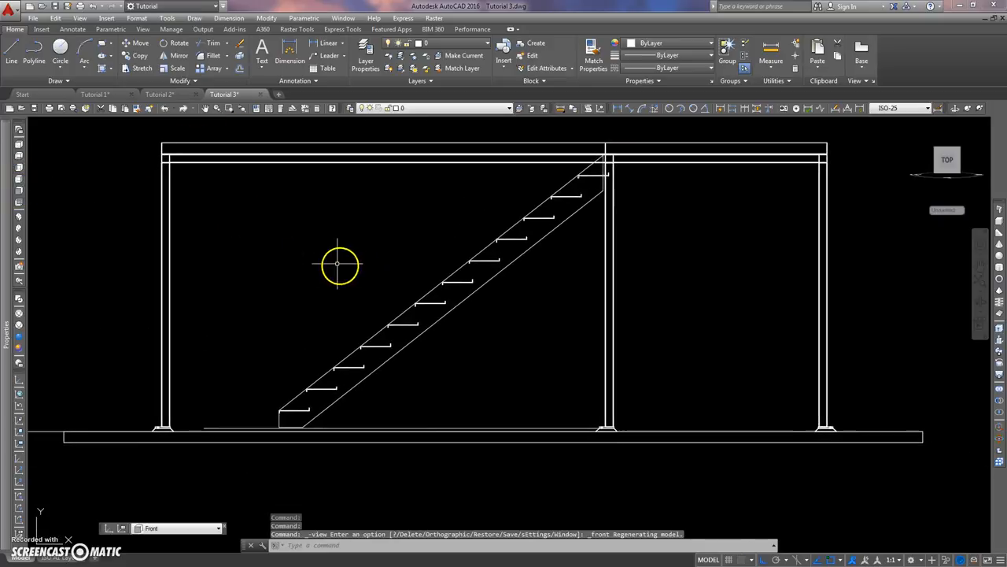
pyautogui.moveTo(410, 263); pyautogui.dragTo(324, 263, button='middle')
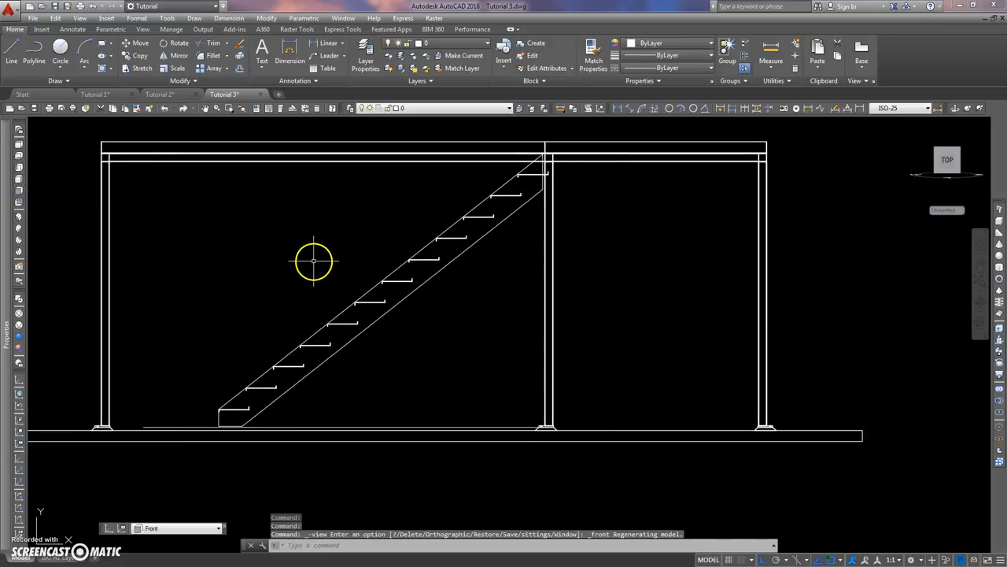
pyautogui.scroll(6, 549, 160)
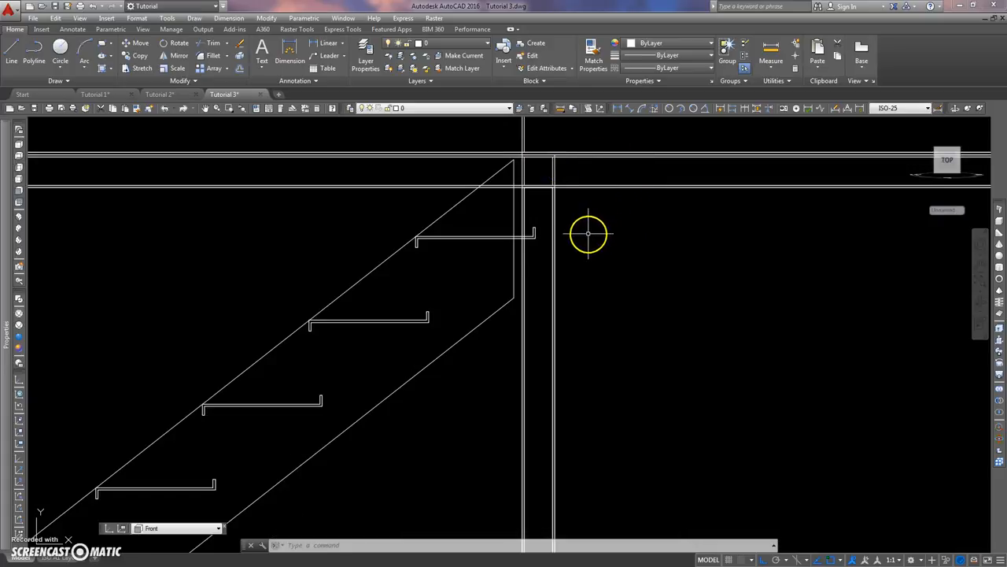
pyautogui.write('reg')
pyautogui.press('Return')
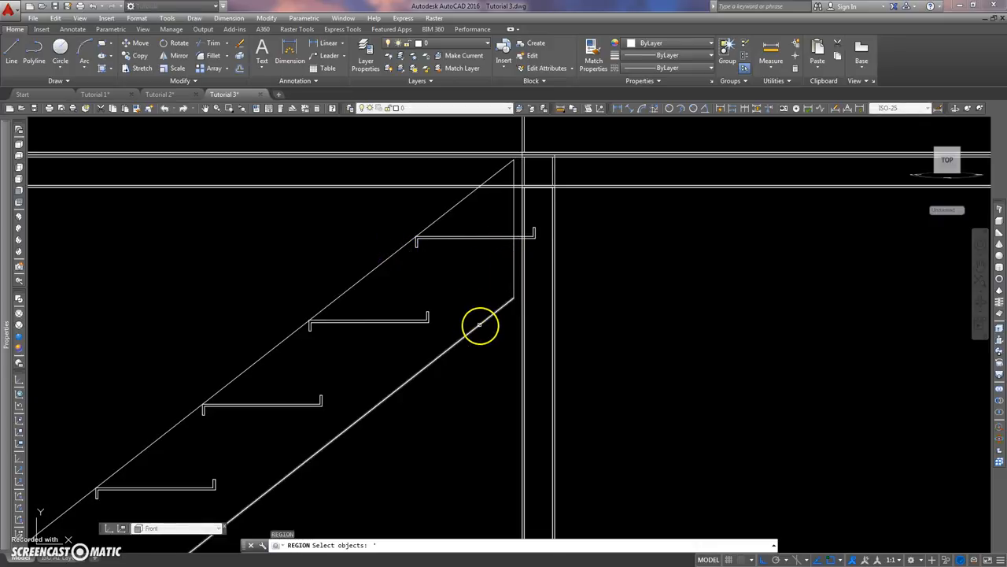
pyautogui.scroll(-6, 455, 331)
pyautogui.scroll(6, 335, 368)
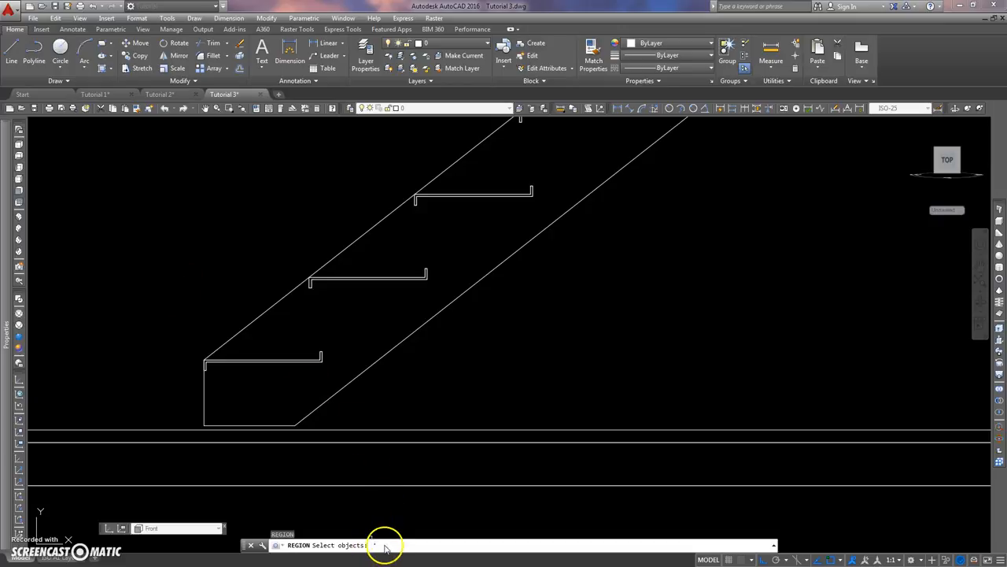
pyautogui.press('Escape')
pyautogui.press('Escape')
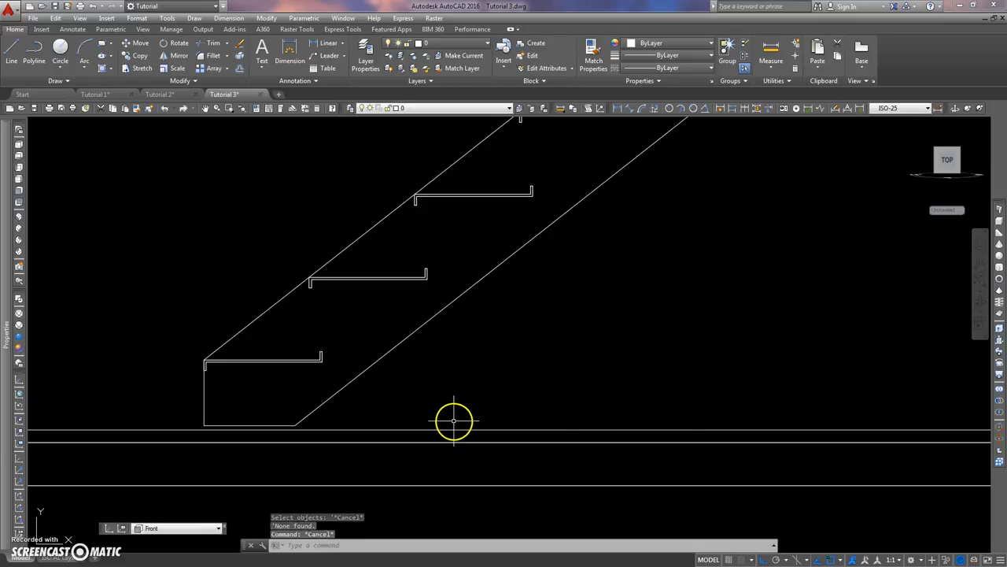
# Step: Turn the stringer's closed outline of two sloping lines, bottom line and two vertical end lines into a region
pyautogui.write('reg')
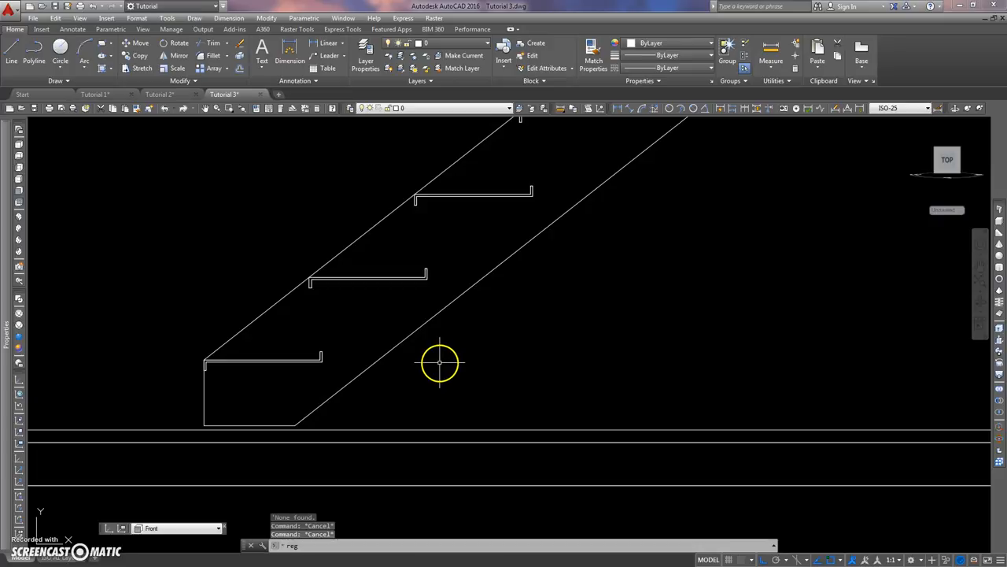
pyautogui.press('Return')
pyautogui.click(358, 374)
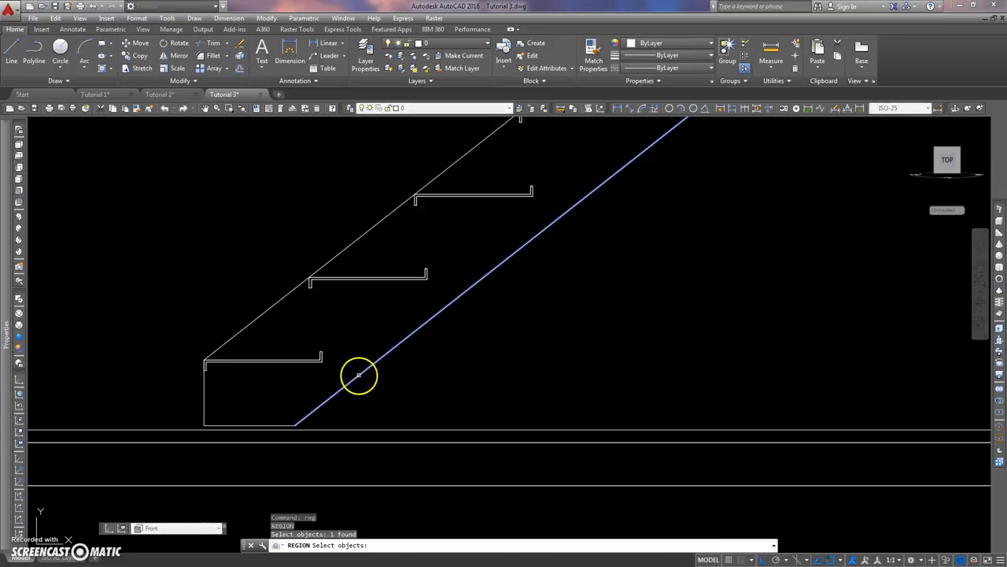
pyautogui.click(264, 425)
pyautogui.click(204, 394)
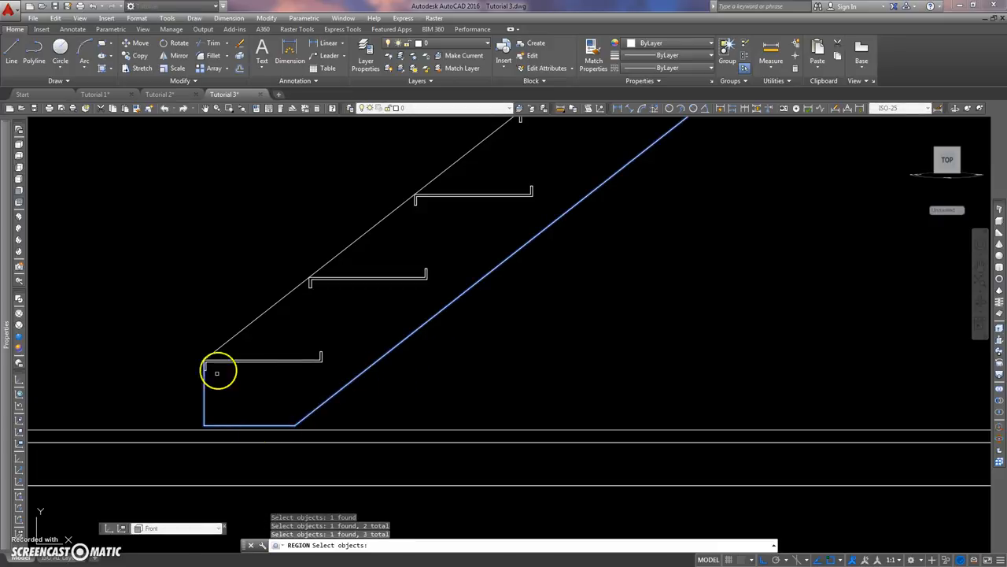
pyautogui.click(233, 338)
pyautogui.scroll(-5, 569, 258)
pyautogui.moveTo(569, 258); pyautogui.dragTo(385, 353, button='middle')
pyautogui.scroll(6, 540, 168)
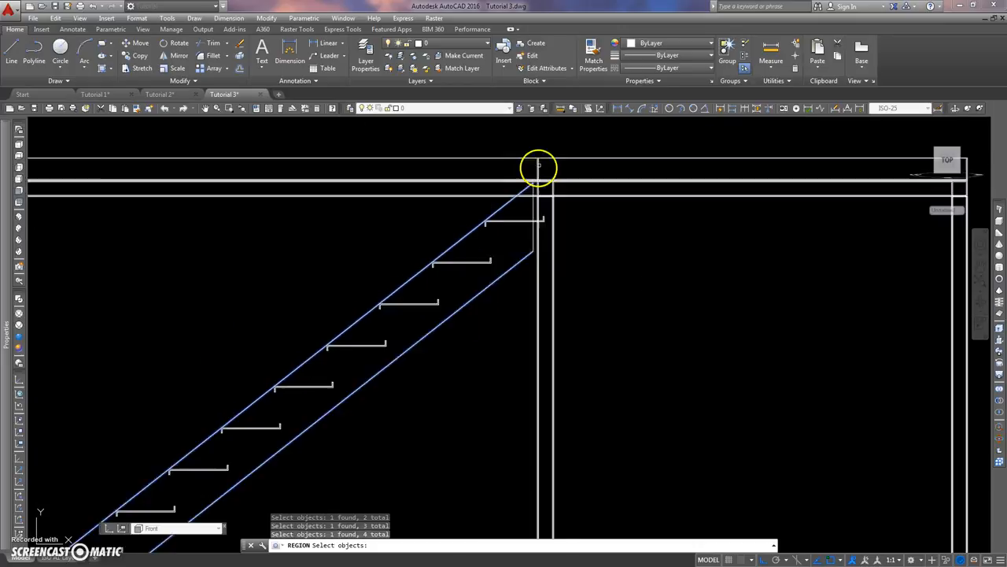
pyautogui.click(527, 234)
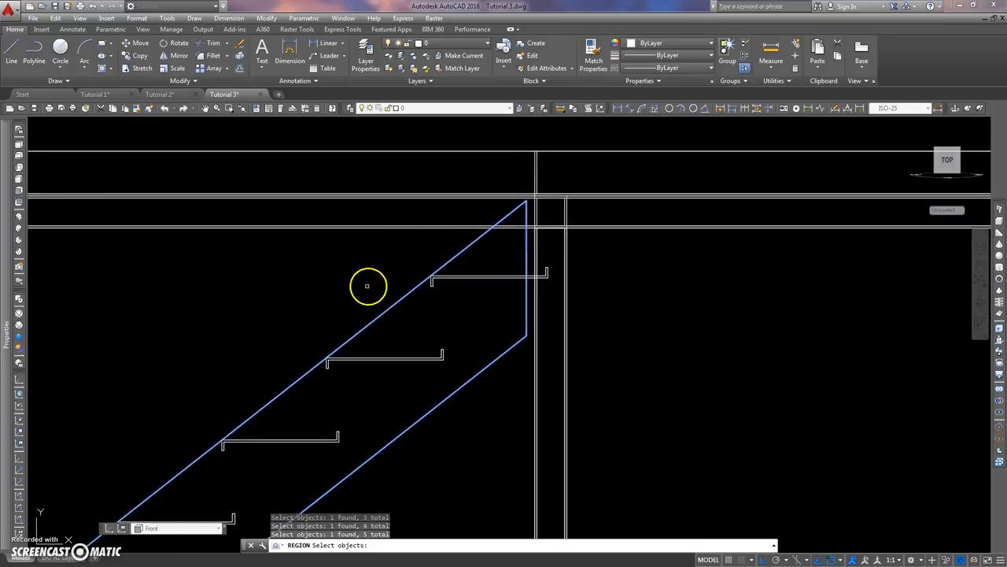
pyautogui.press('Return')
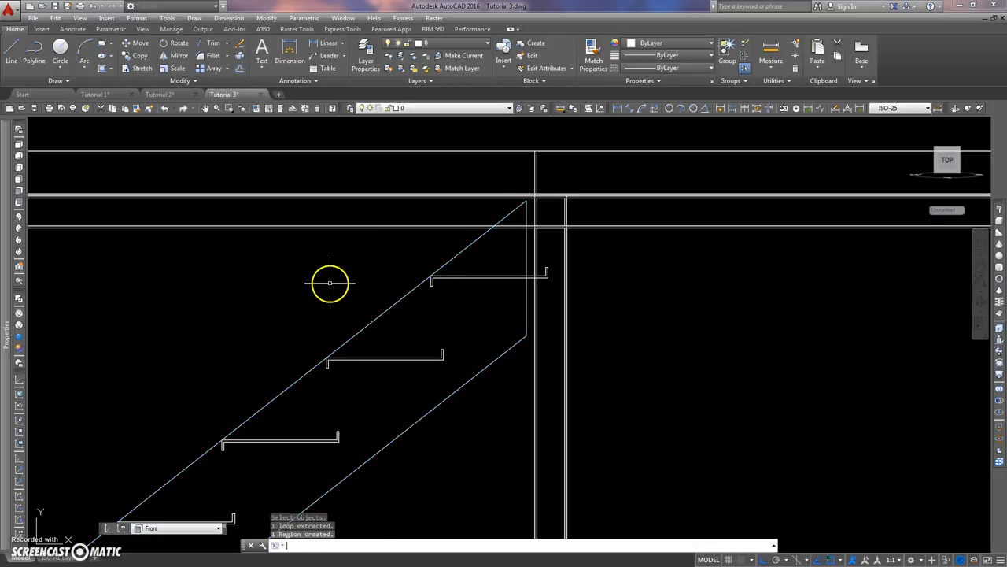
# Step: Extrude the stringer region by 6 into a solid plate
pyautogui.scroll(-3, 336, 294)
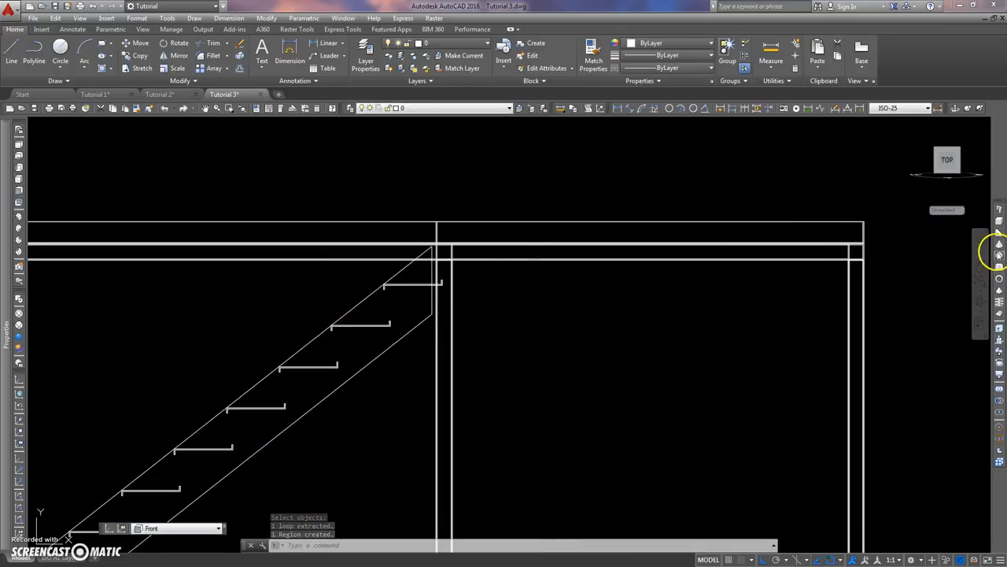
pyautogui.click(999, 323)
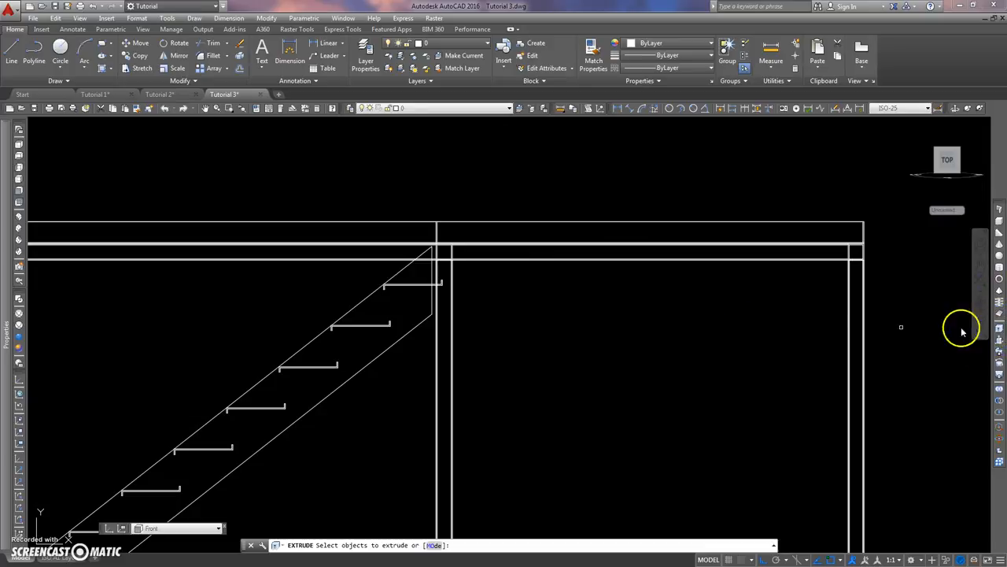
pyautogui.click(364, 298)
pyautogui.press('Return')
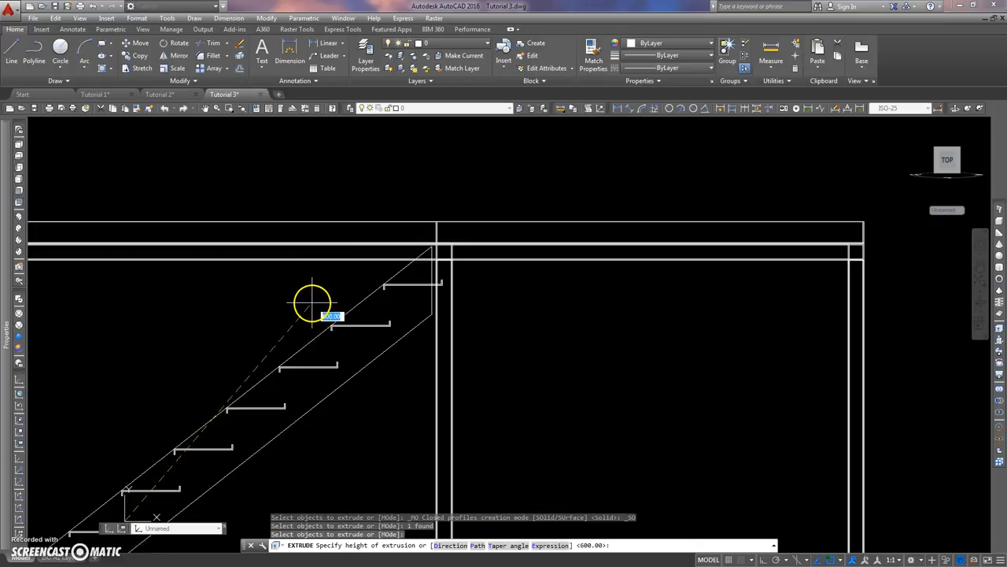
pyautogui.write('6')
pyautogui.press('Return')
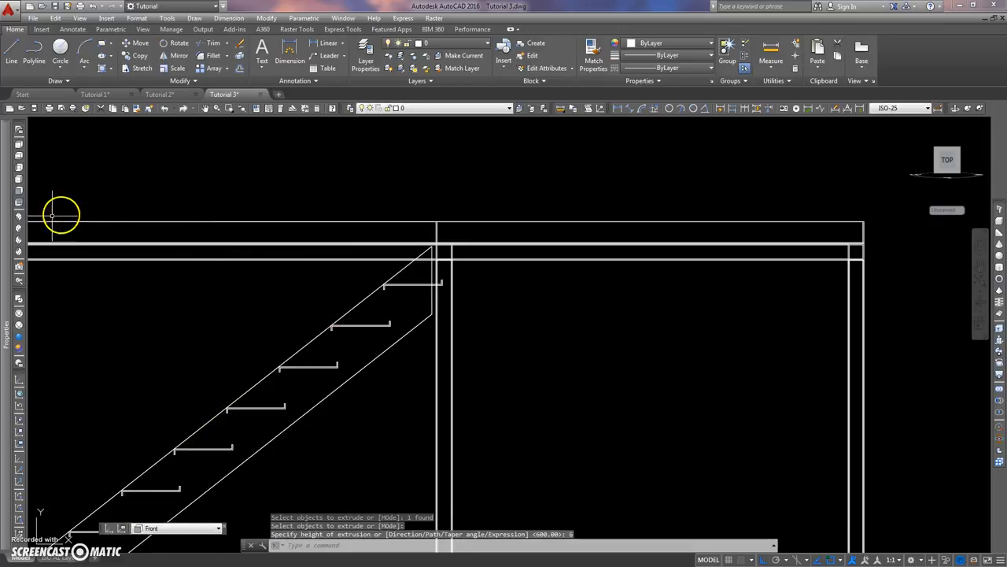
# Step: In the top view, move the stringer plate 6 outward so it sits against the outside of the tread ends
pyautogui.click(19, 216)
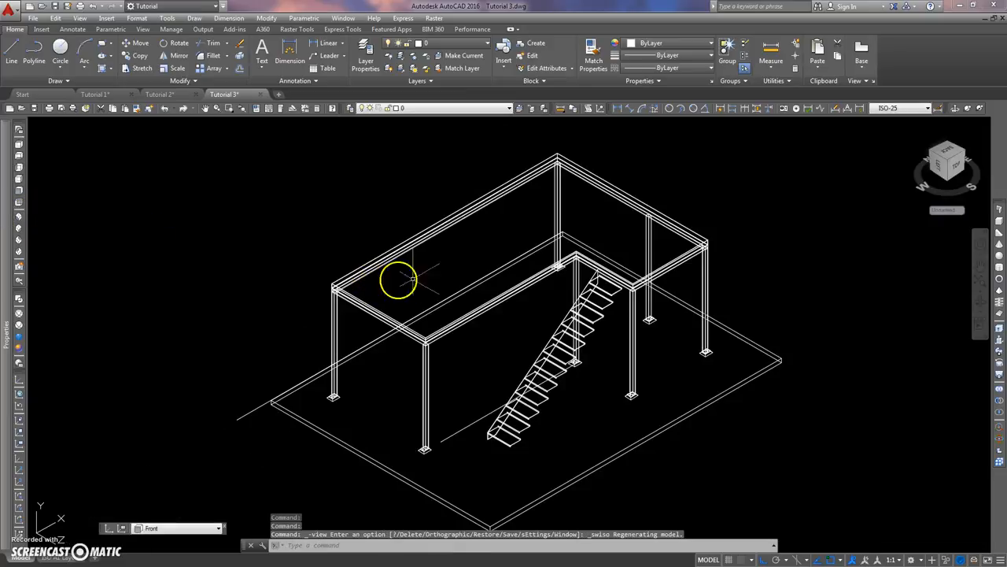
pyautogui.click(19, 145)
pyautogui.scroll(10, 401, 399)
pyautogui.moveTo(401, 399); pyautogui.dragTo(358, 246, button='middle')
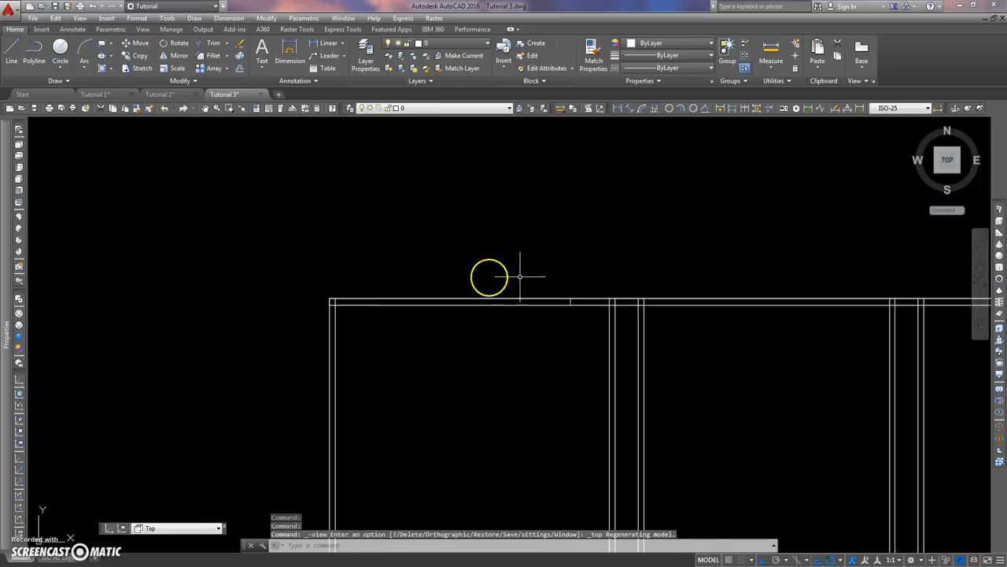
pyautogui.scroll(3, 480, 309)
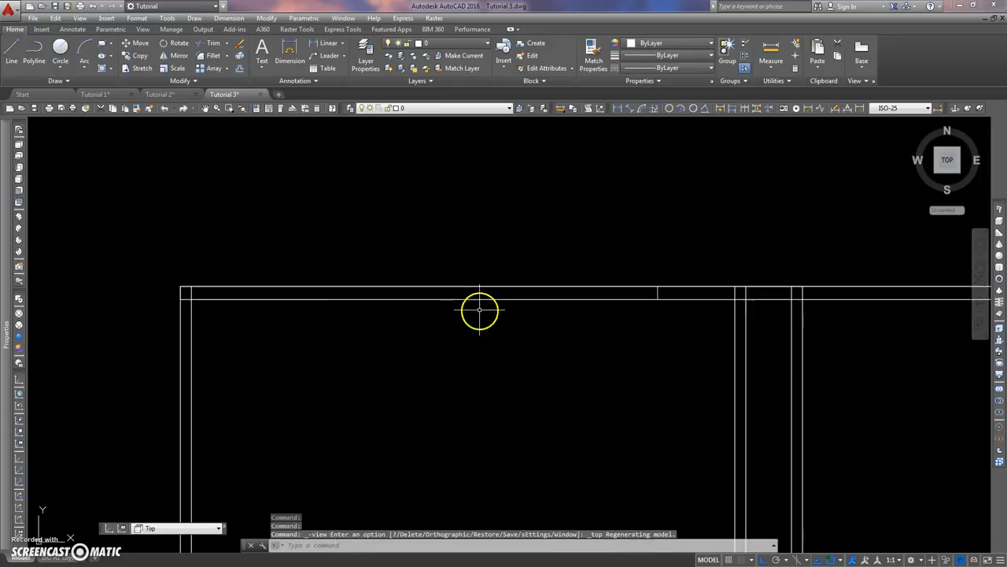
pyautogui.write('m')
pyautogui.press('Return')
pyautogui.click(360, 298)
pyautogui.press('Return')
pyautogui.click(367, 354)
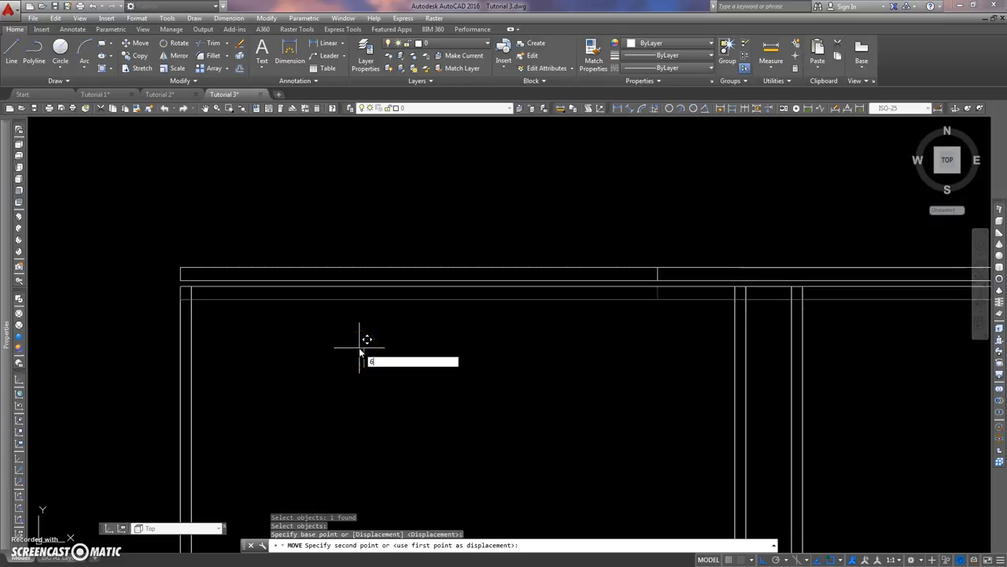
pyautogui.press('Return')
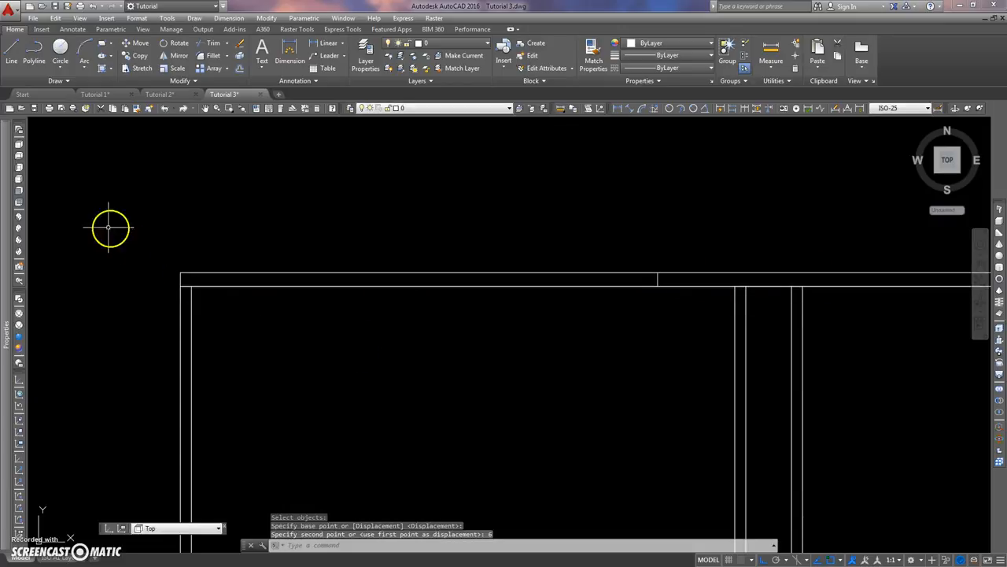
# Step: Inspect the stringer in the southwest isometric view, and measure from the top tread's upturned lip to the beam's underside in the front view
pyautogui.click(19, 216)
pyautogui.scroll(5, 530, 428)
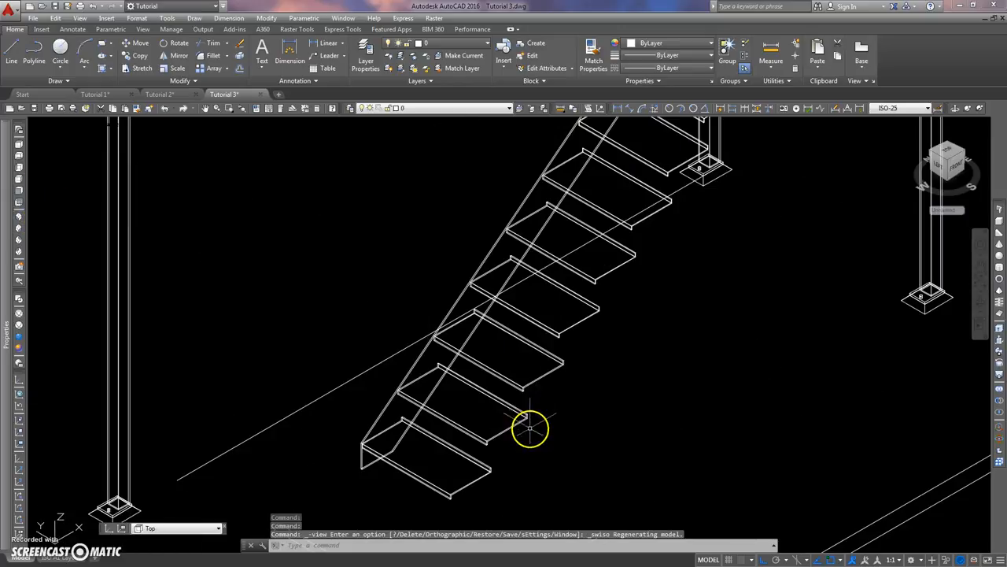
pyautogui.scroll(-6, 534, 413)
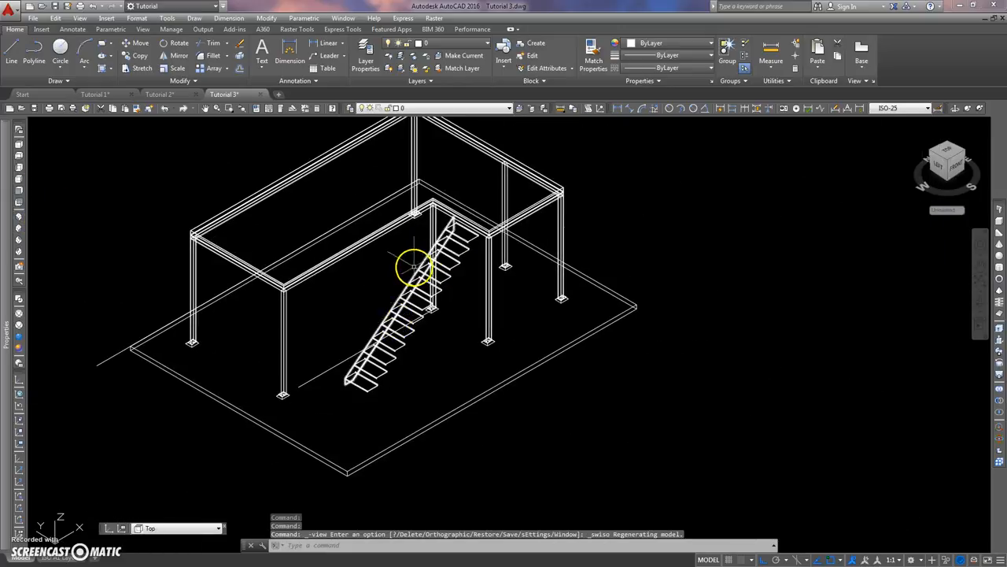
pyautogui.scroll(4, 474, 212)
pyautogui.scroll(3, 434, 227)
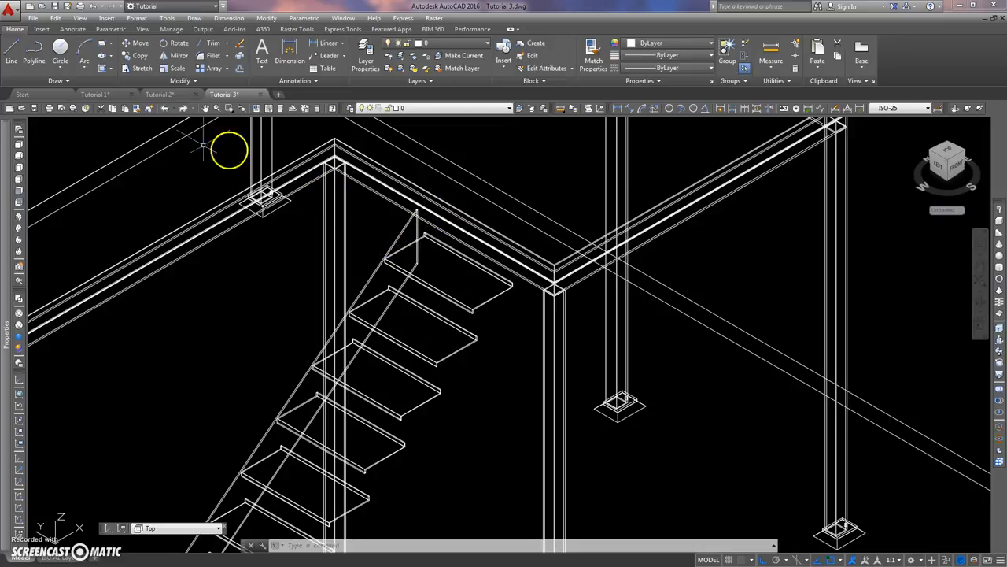
pyautogui.click(19, 191)
pyautogui.scroll(5, 657, 231)
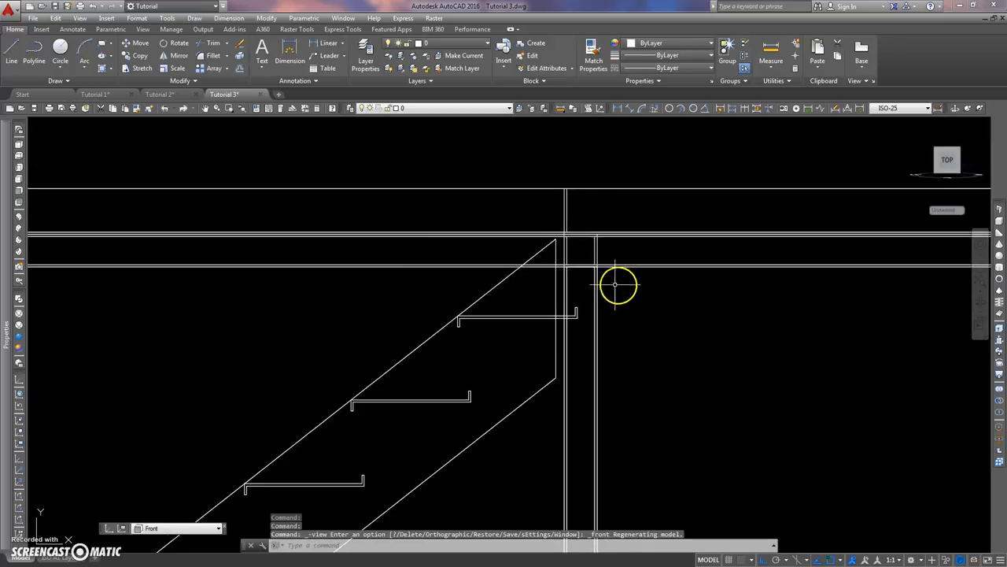
pyautogui.scroll(2, 616, 283)
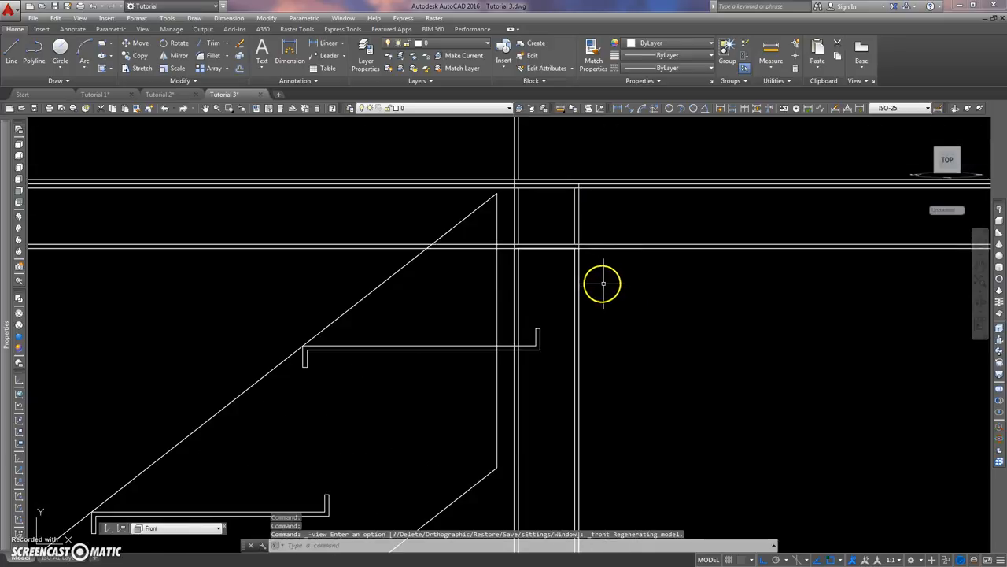
pyautogui.click(562, 108)
pyautogui.click(539, 329)
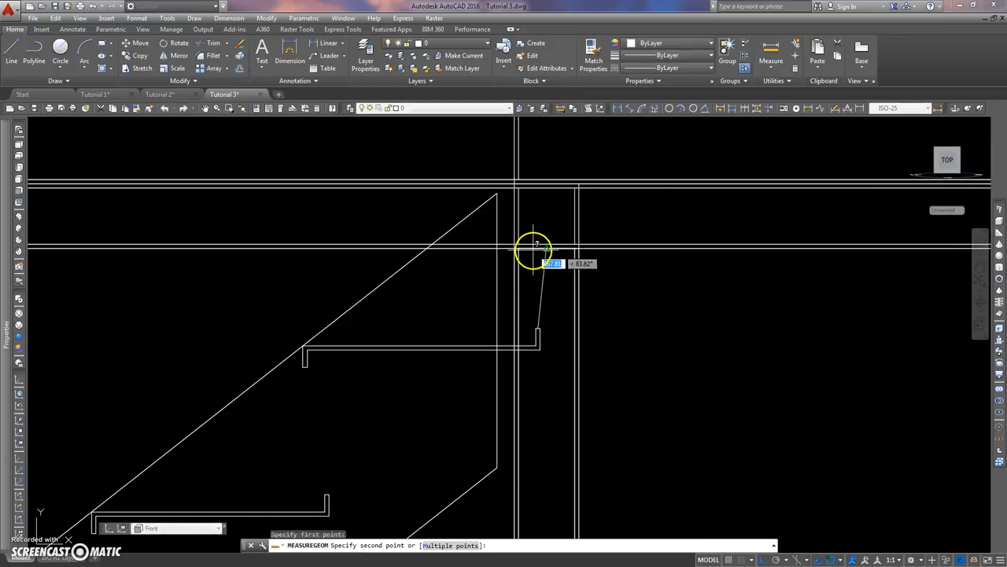
pyautogui.click(534, 248)
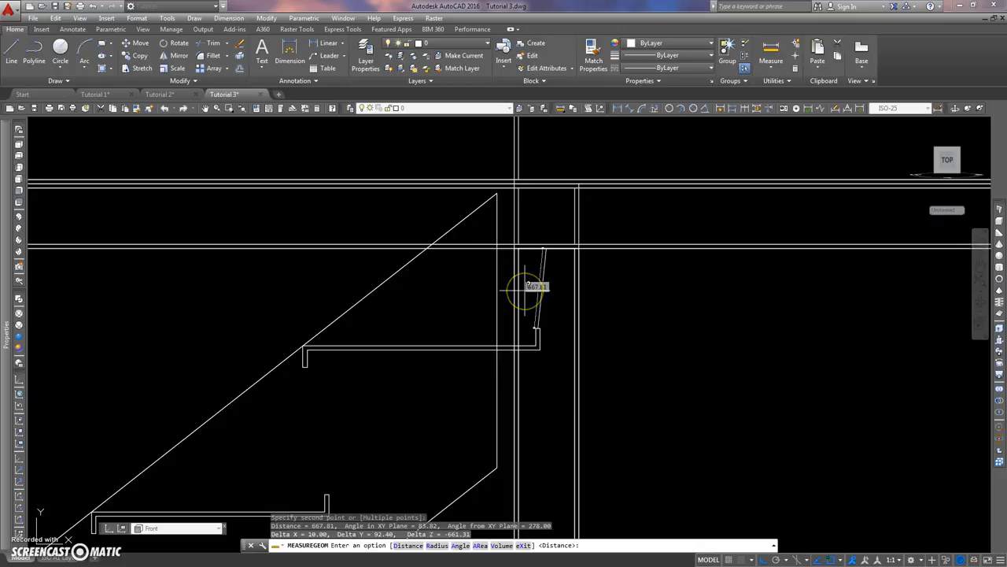
pyautogui.click(359, 484)
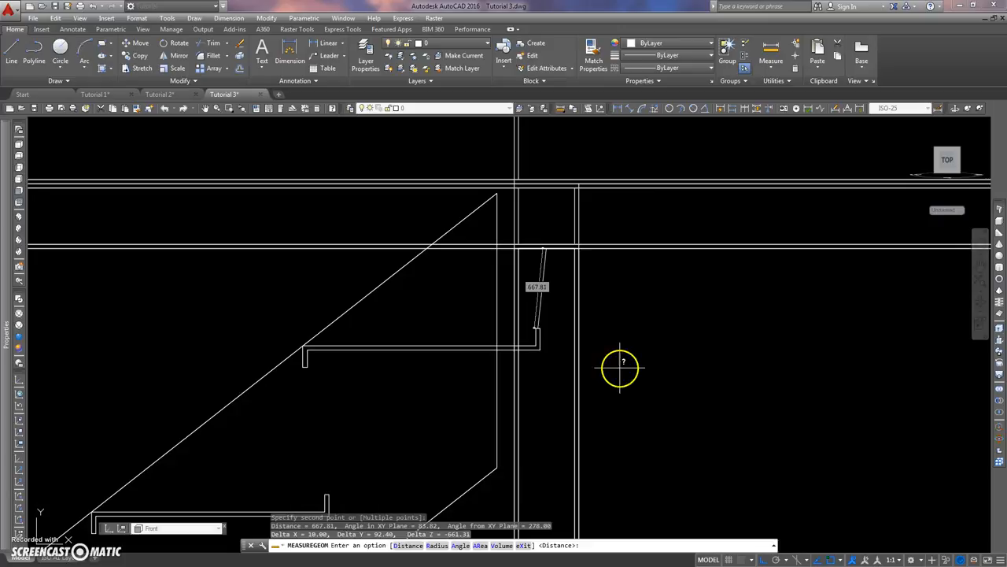
pyautogui.press('Escape')
# Step: Create a 150 x 80 x 10 solid box in the free space beside the middle column in the front view
pyautogui.moveTo(622, 310)
pyautogui.mouseDown(button='middle')
pyautogui.moveTo(617, 331)
pyautogui.moveTo(526, 341)
pyautogui.mouseUp(button='middle')
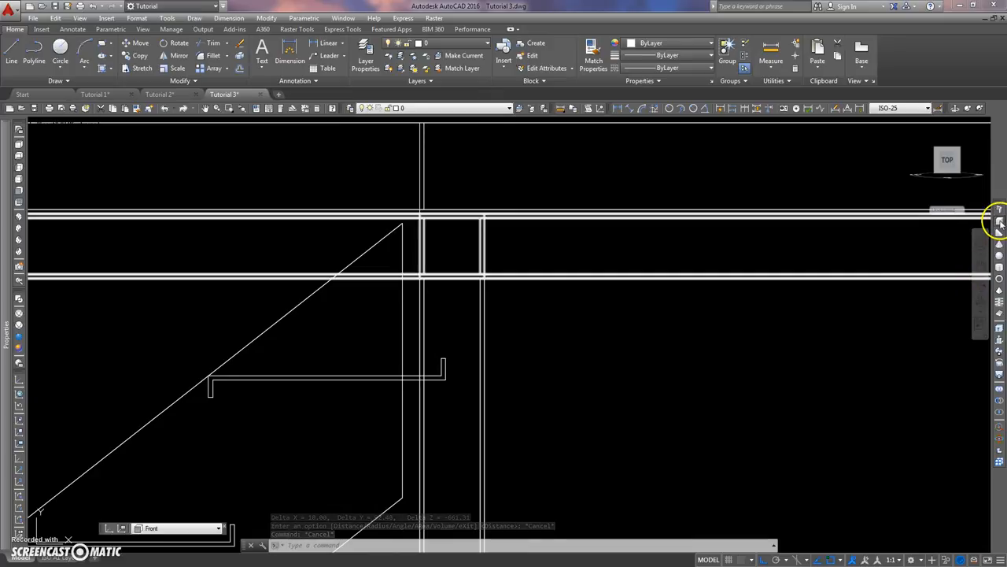
pyautogui.click(998, 222)
pyautogui.click(533, 407)
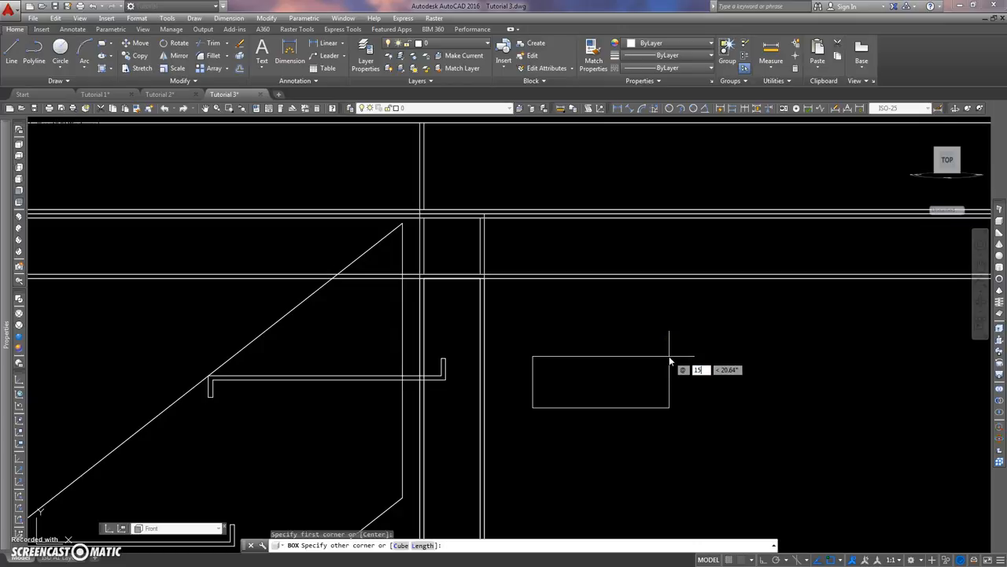
pyautogui.press('Tab')
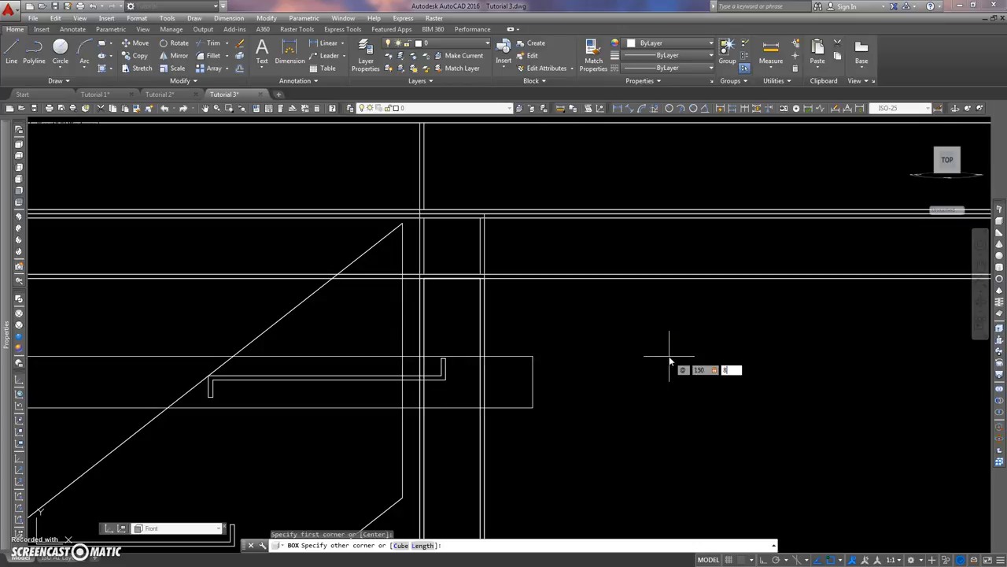
pyautogui.press('Tab')
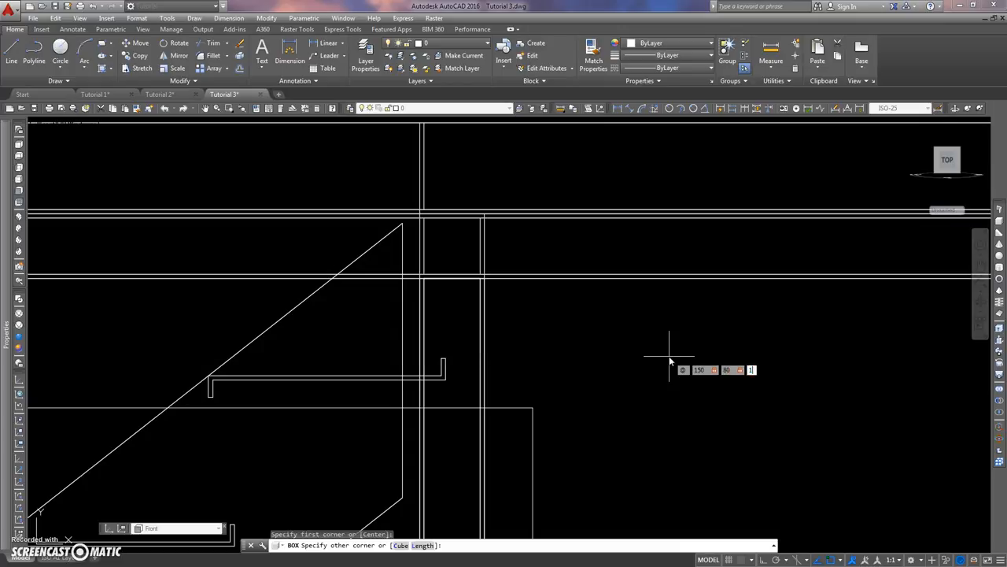
pyautogui.write('10')
pyautogui.press('Return')
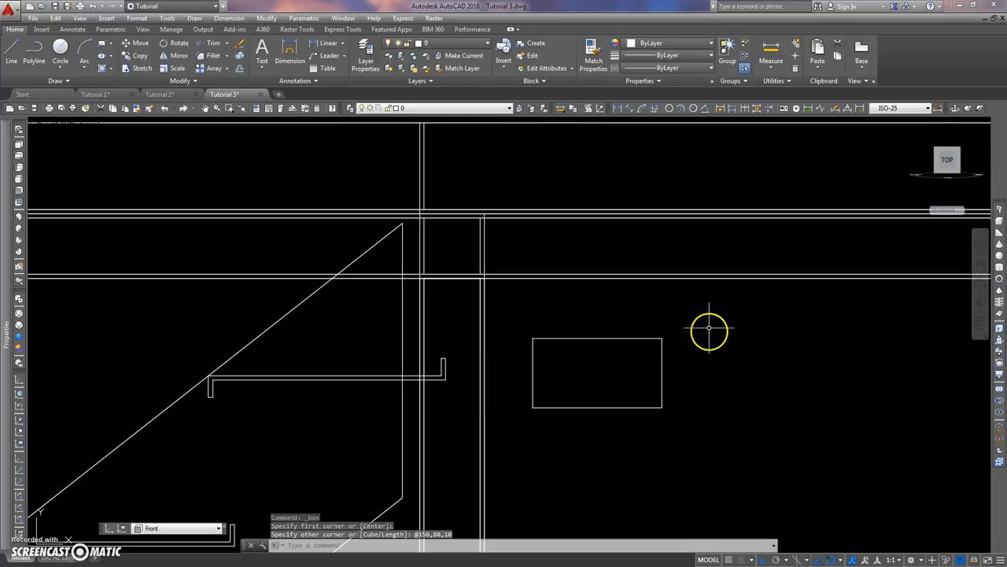
# Step: Move the box by its upper right corner to where the middle column's right face meets the beam's underside
pyautogui.moveTo(704, 328); pyautogui.dragTo(670, 306, button='middle')
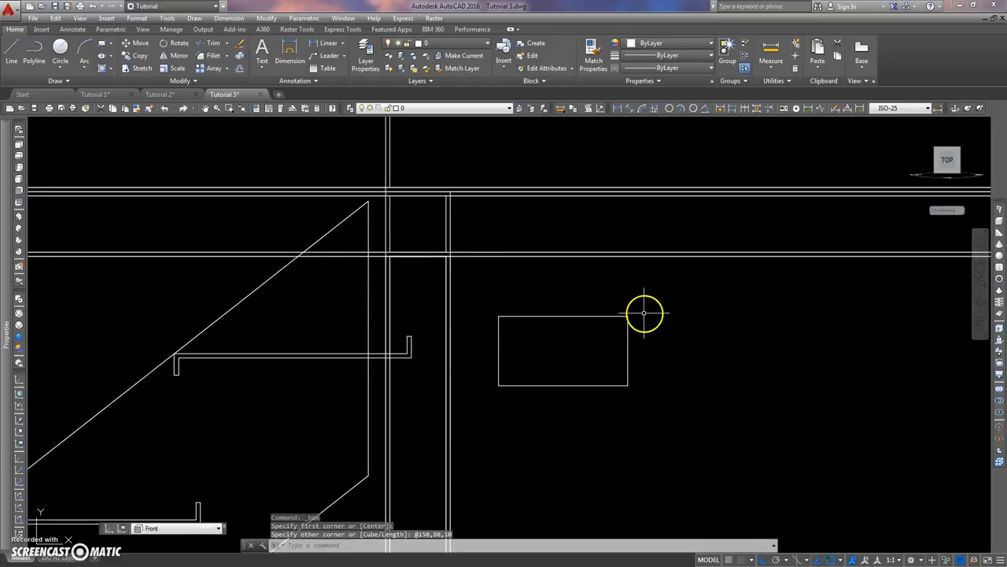
pyautogui.write('m')
pyautogui.press('Return')
pyautogui.click(644, 309)
pyautogui.click(596, 327)
pyautogui.press('Return')
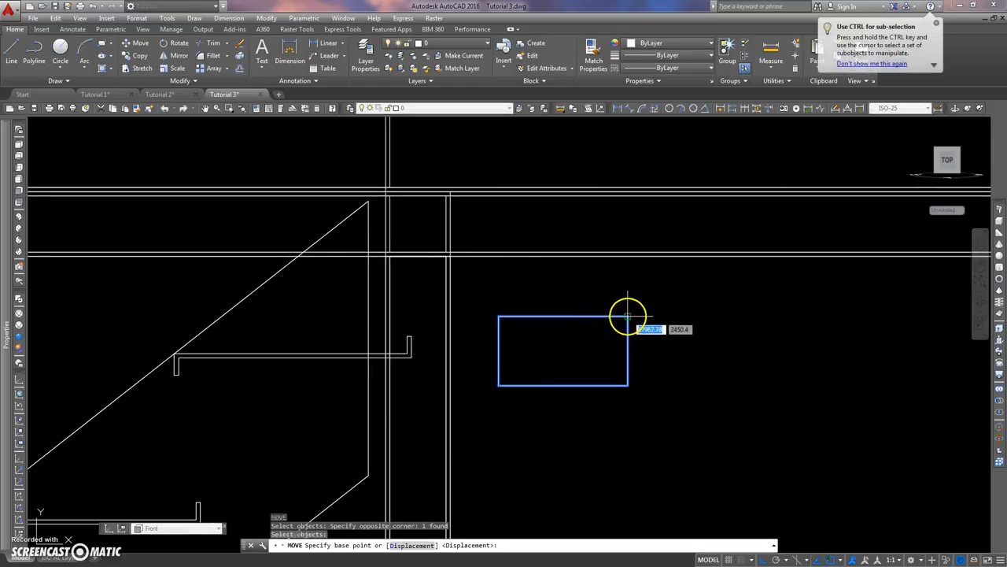
pyautogui.click(627, 317)
pyautogui.scroll(3, 432, 240)
pyautogui.click(393, 229)
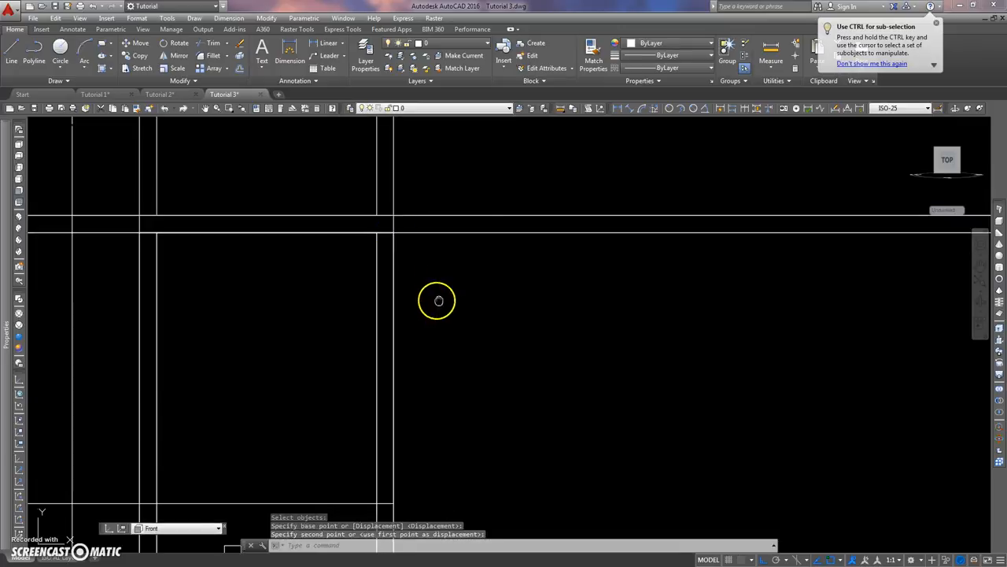
# Step: Examine the box's placement relative to the beam, column and top tread, and the whole stair in the front view
pyautogui.moveTo(438, 301); pyautogui.dragTo(569, 282, button='middle')
pyautogui.scroll(-5, 568, 281)
pyautogui.scroll(3, 495, 321)
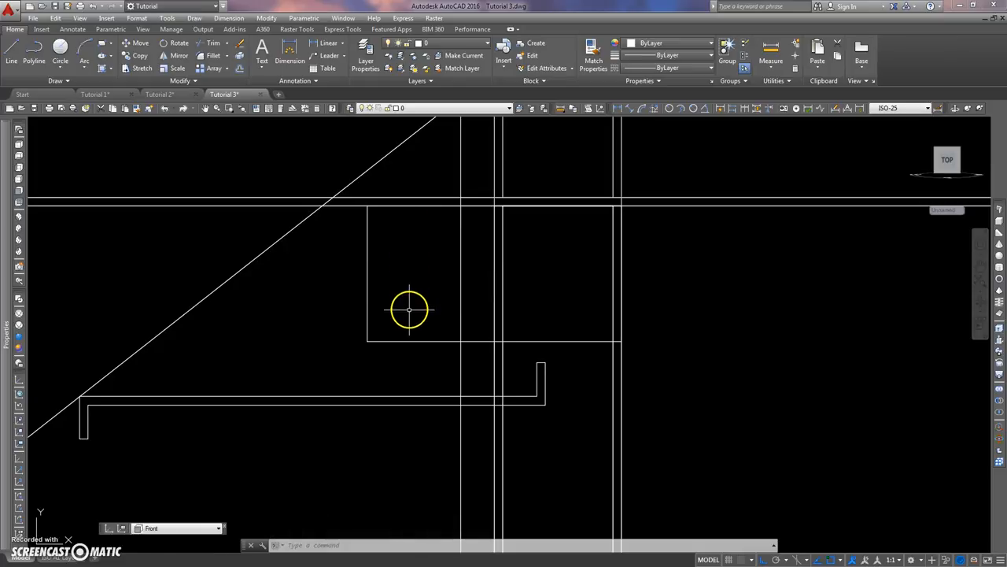
pyautogui.moveTo(374, 255); pyautogui.dragTo(328, 278, button='middle')
pyautogui.scroll(-5, 336, 274)
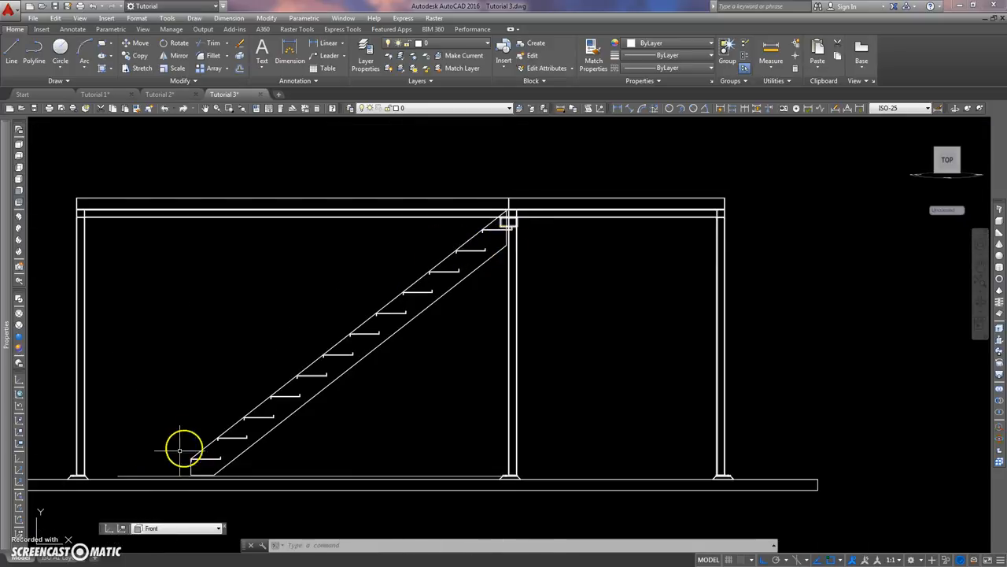
pyautogui.scroll(4, 502, 229)
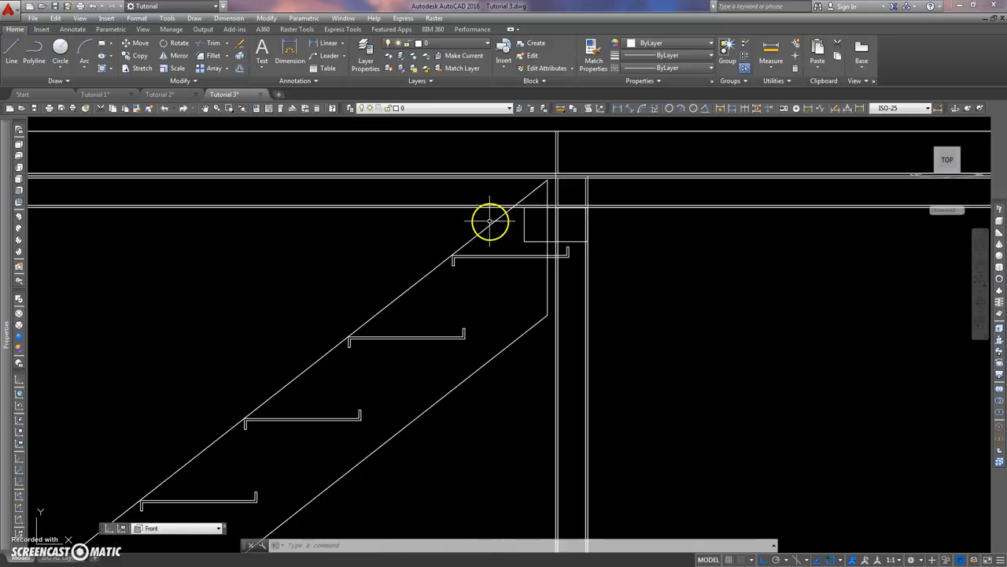
pyautogui.scroll(-4, 507, 223)
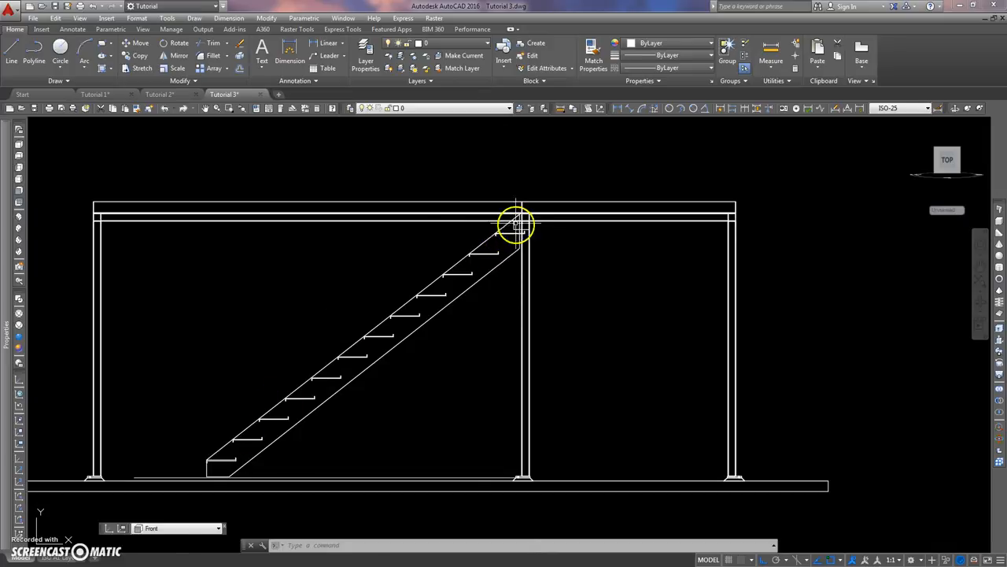
# Step: Draw an 18 diameter circle centred on the midpoint of the connection plate's left edge
pyautogui.scroll(4, 513, 230)
pyautogui.moveTo(510, 234); pyautogui.dragTo(367, 281, button='middle')
pyautogui.scroll(3, 368, 280)
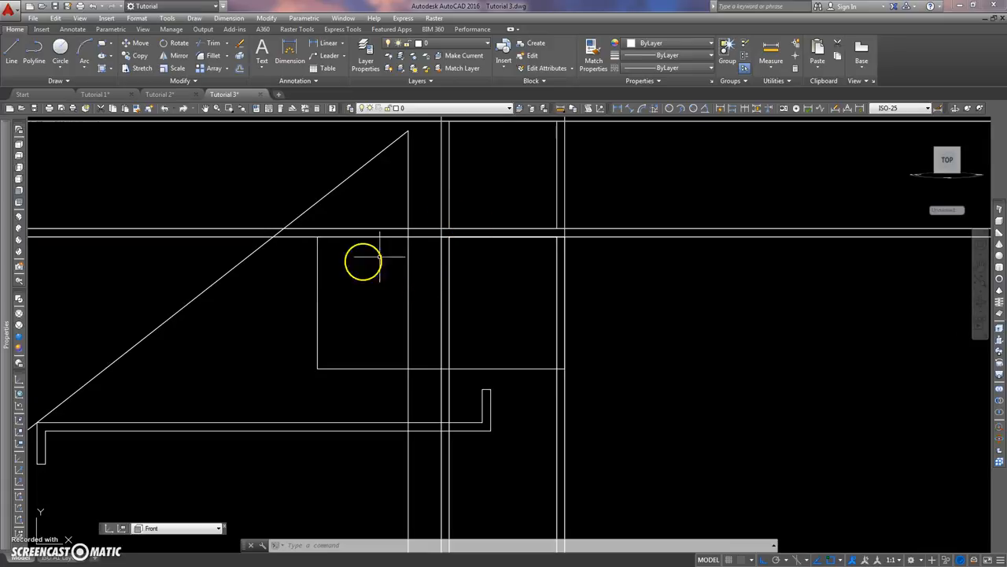
pyautogui.click(59, 47)
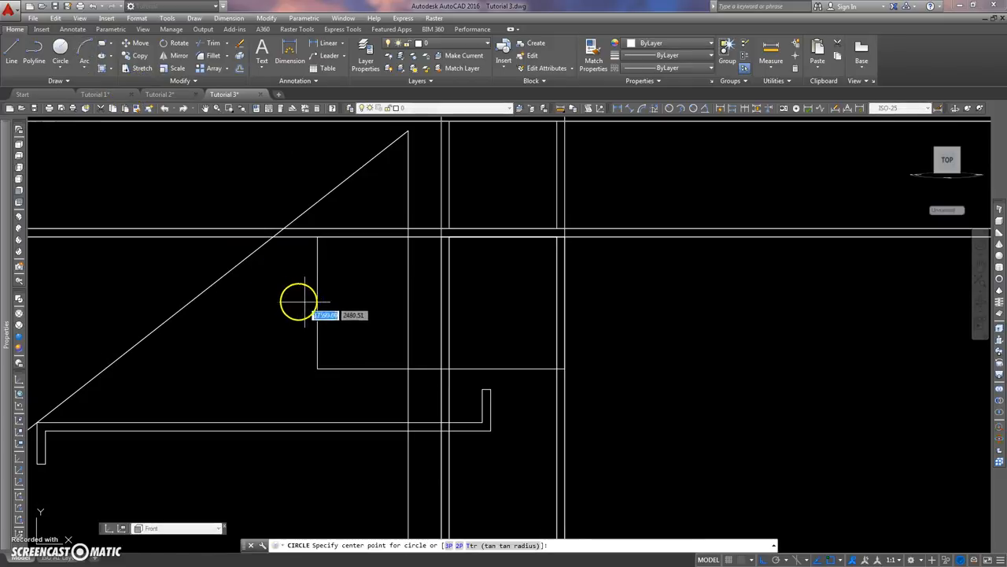
pyautogui.click(317, 304)
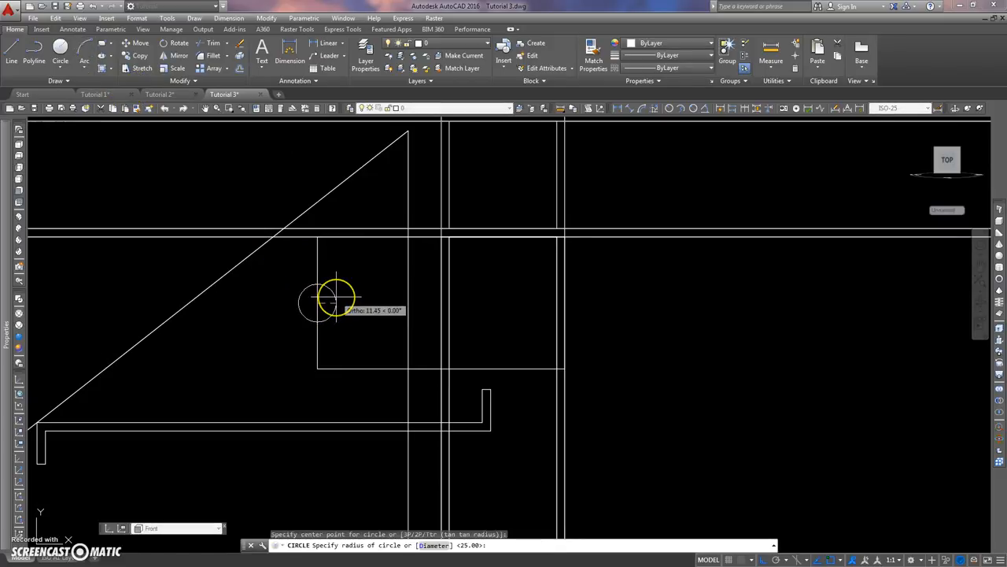
pyautogui.write('d')
pyautogui.press('Return')
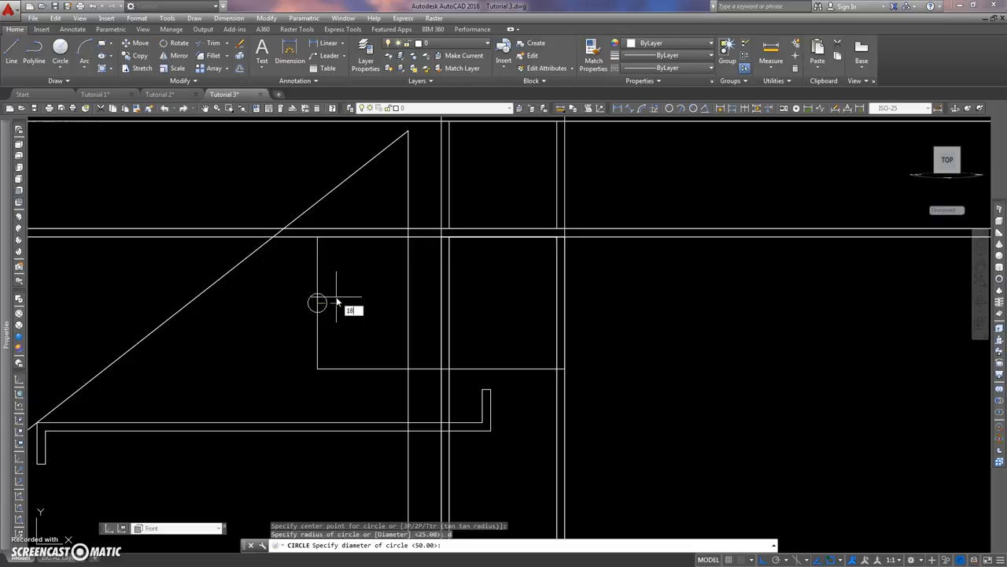
pyautogui.write('18')
pyautogui.press('Return')
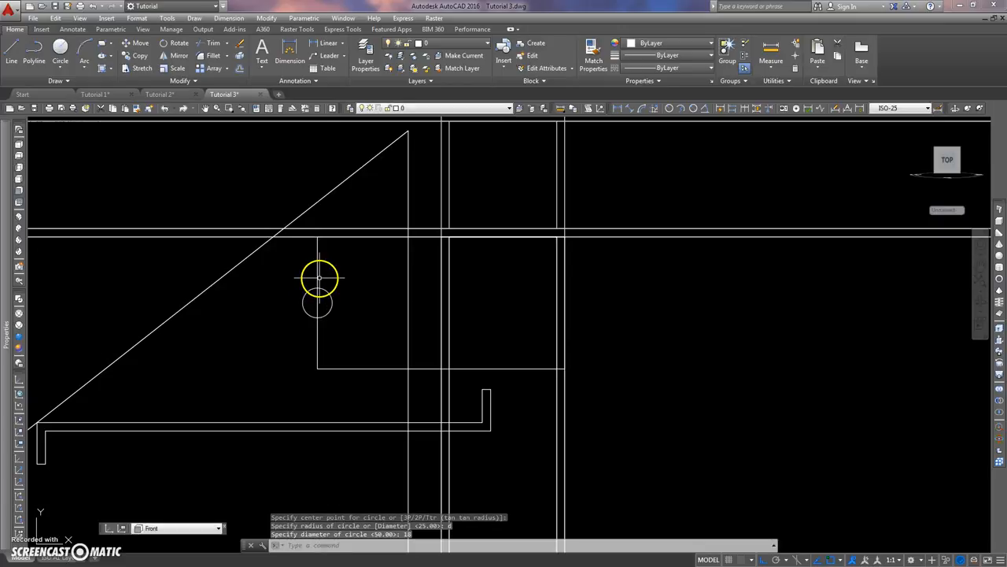
# Step: Move the circle 25 horizontally to the right, into the connection plate
pyautogui.press('Return')
pyautogui.click(330, 313)
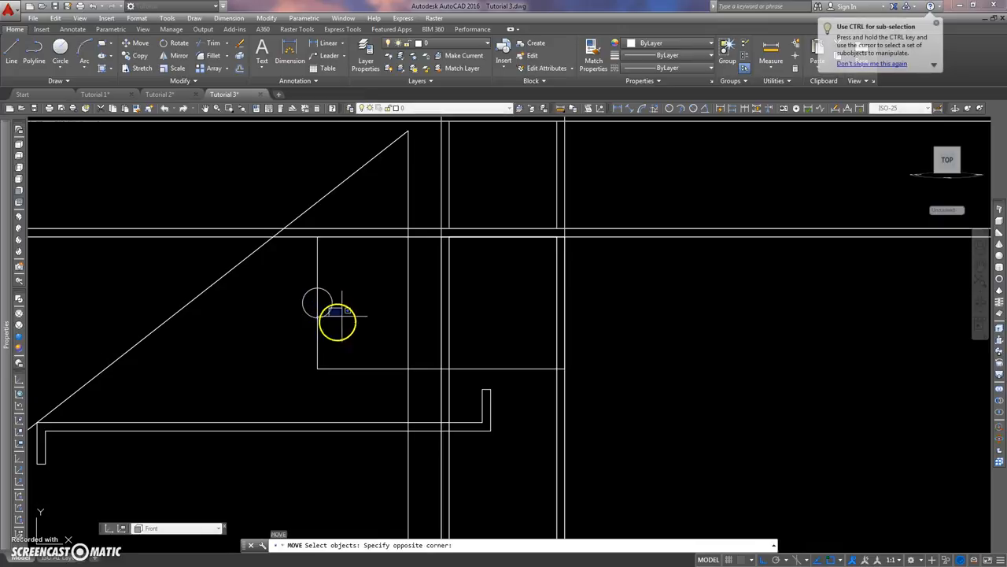
pyautogui.click(339, 322)
pyautogui.press('Return')
pyautogui.click(318, 314)
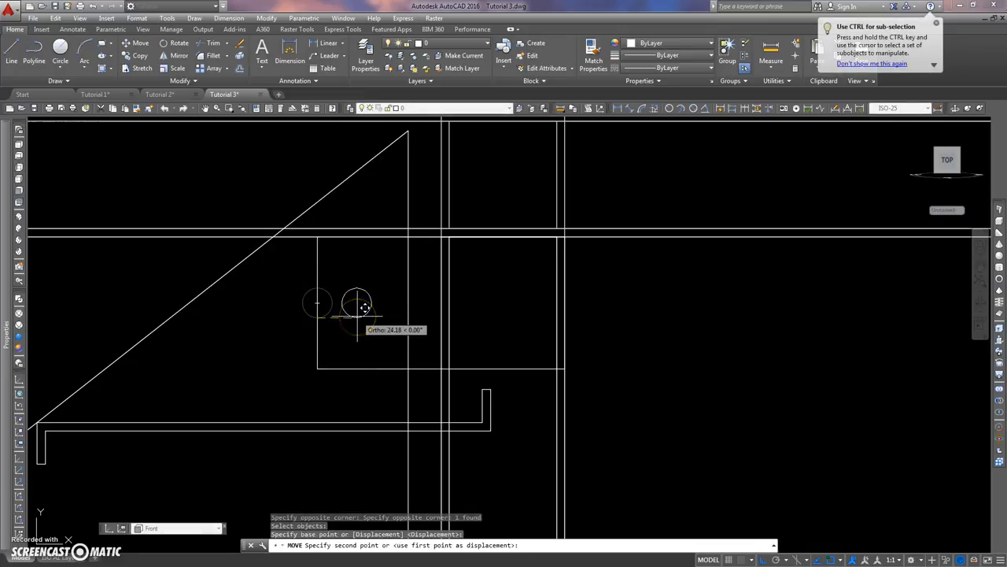
pyautogui.write('25')
pyautogui.press('Return')
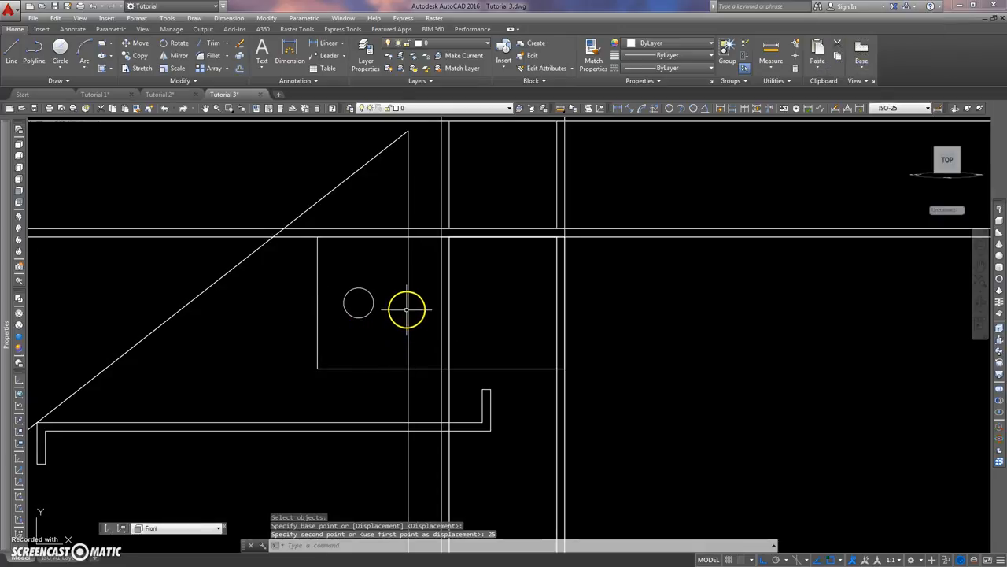
# Step: Measure the distance from the circle's centre to the stringer's vertical end edge
pyautogui.click(562, 108)
pyautogui.click(357, 300)
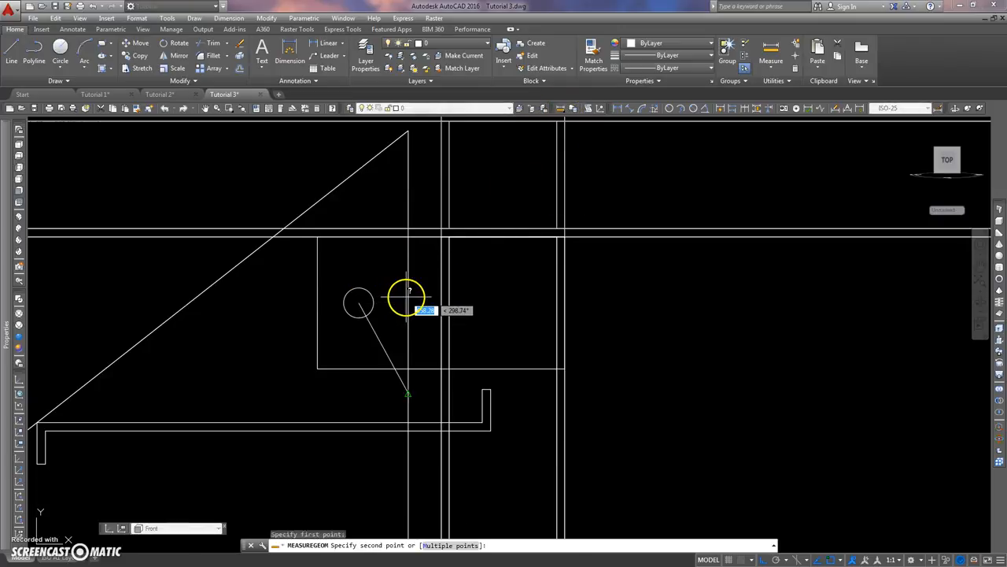
pyautogui.click(407, 298)
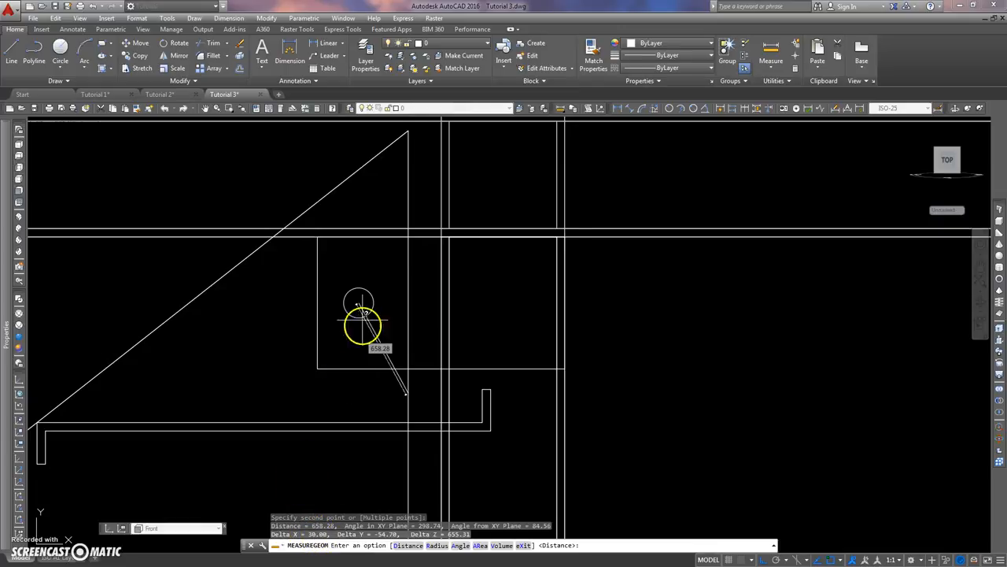
pyautogui.press('Escape')
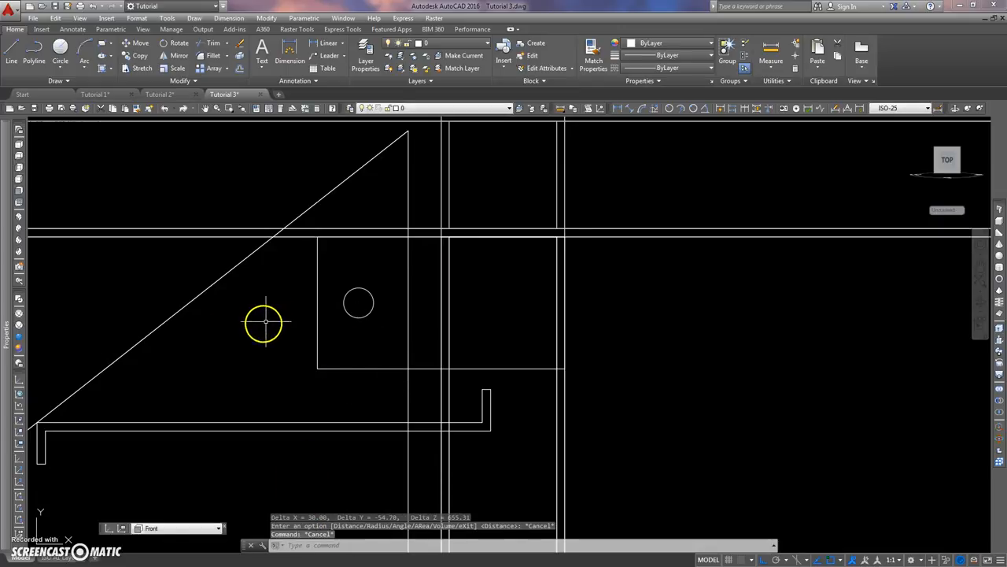
# Step: Move the circle 25 vertically upward within the connection plate
pyautogui.scroll(-2, 266, 322)
pyautogui.scroll(5, 327, 305)
pyautogui.write('m')
pyautogui.press('Return')
pyautogui.click(300, 295)
pyautogui.click(279, 312)
pyautogui.press('Return')
pyautogui.click(317, 358)
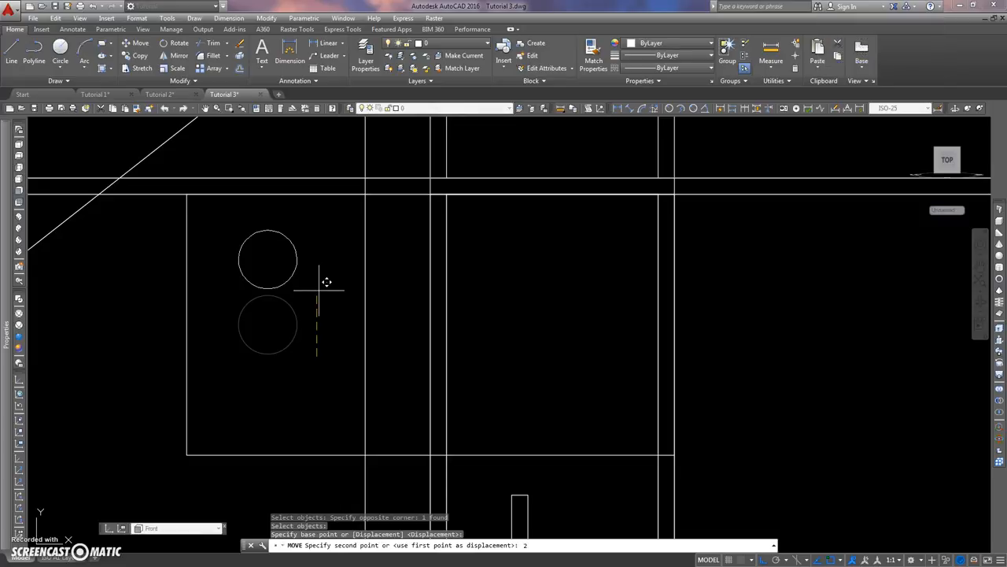
pyautogui.press('Return')
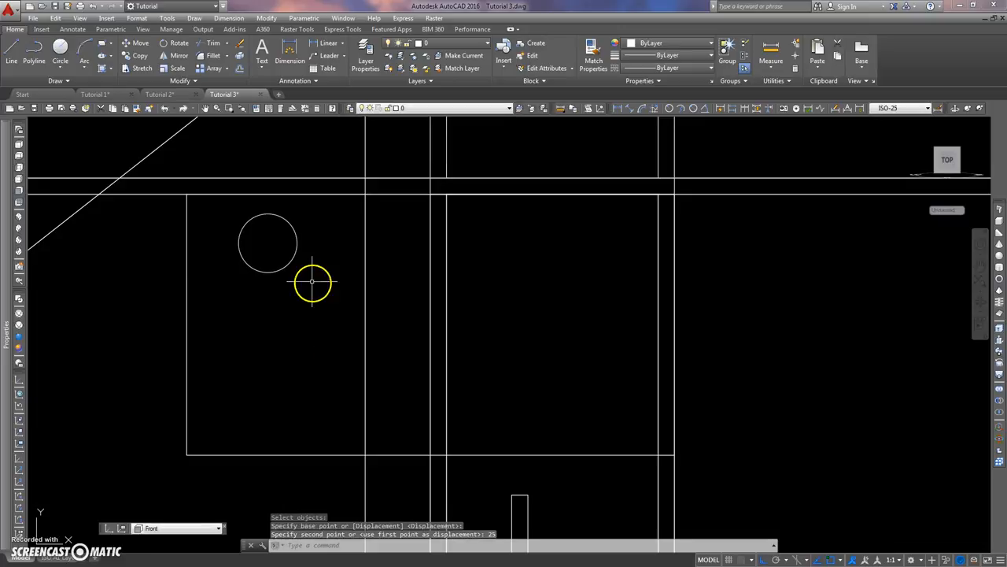
# Step: Move the circle 5 vertically back down from the plate's upper edge
pyautogui.press('Return')
pyautogui.click(316, 238)
pyautogui.click(277, 250)
pyautogui.press('Return')
pyautogui.click(318, 238)
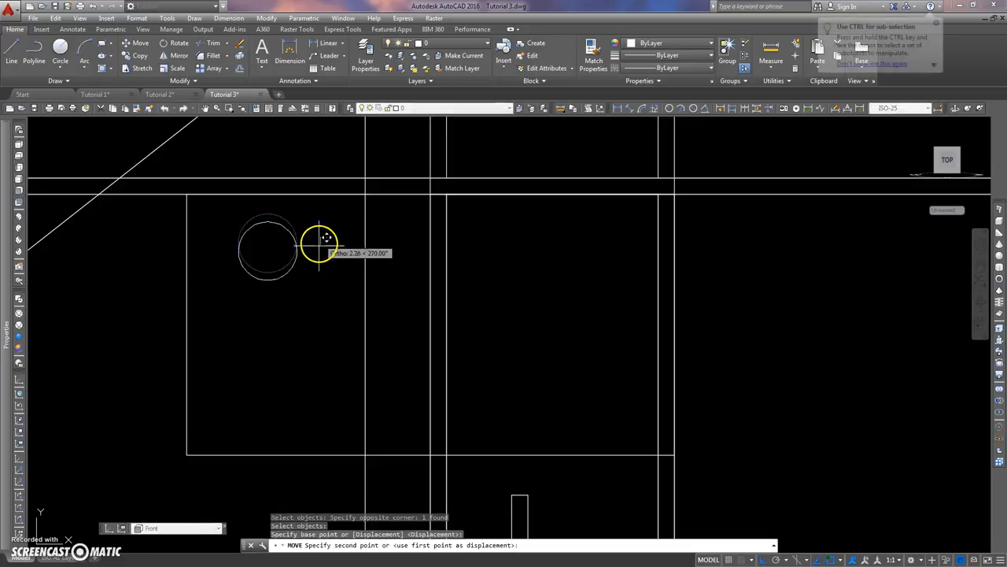
pyautogui.write('5')
pyautogui.press('Return')
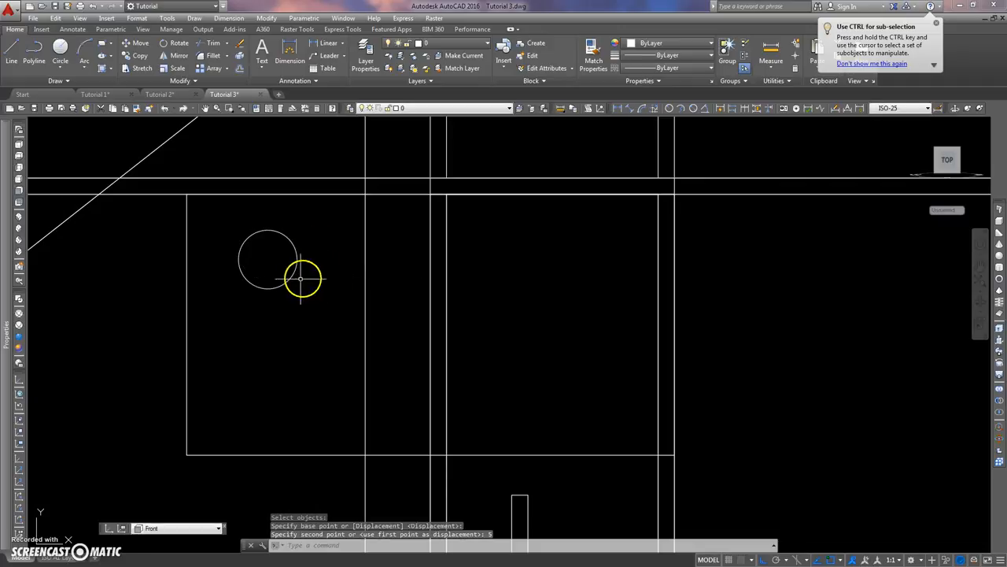
# Step: Mirror the circle about the plate's horizontal midline, keeping the original, to form a second bolt hole outline
pyautogui.write('mi')
pyautogui.press('Return')
pyautogui.click(307, 255)
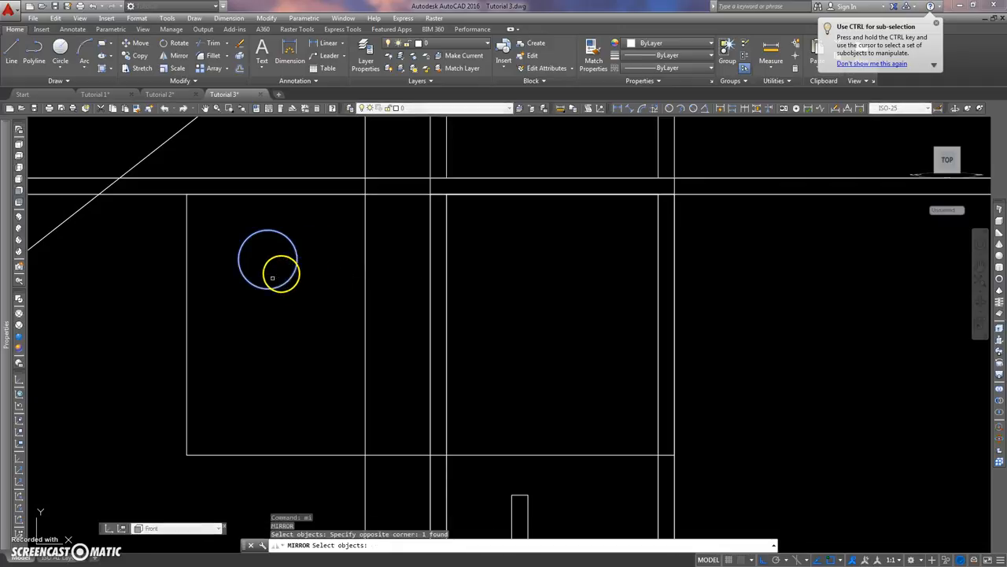
pyautogui.click(281, 272)
pyautogui.press('Return')
pyautogui.click(187, 319)
pyautogui.click(492, 320)
pyautogui.press('Return')
pyautogui.scroll(-5, 451, 321)
pyautogui.scroll(2, 451, 323)
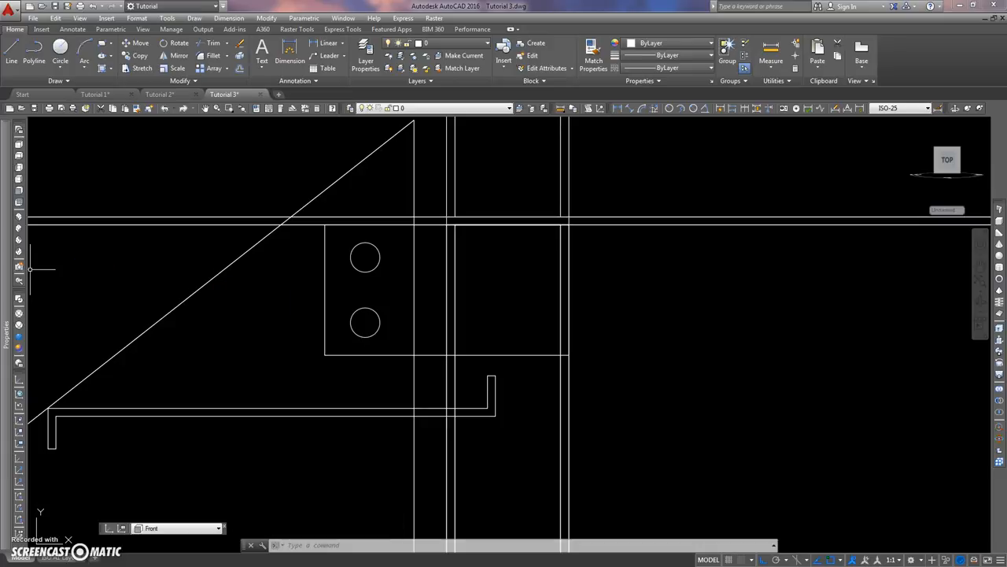
# Step: Switch to the file explorer and open the Fixings folder in the CAD Drawing Library Mechanical AS AT 22 FEB 2013 folder
pyautogui.hotkey('alt', 'Tab')
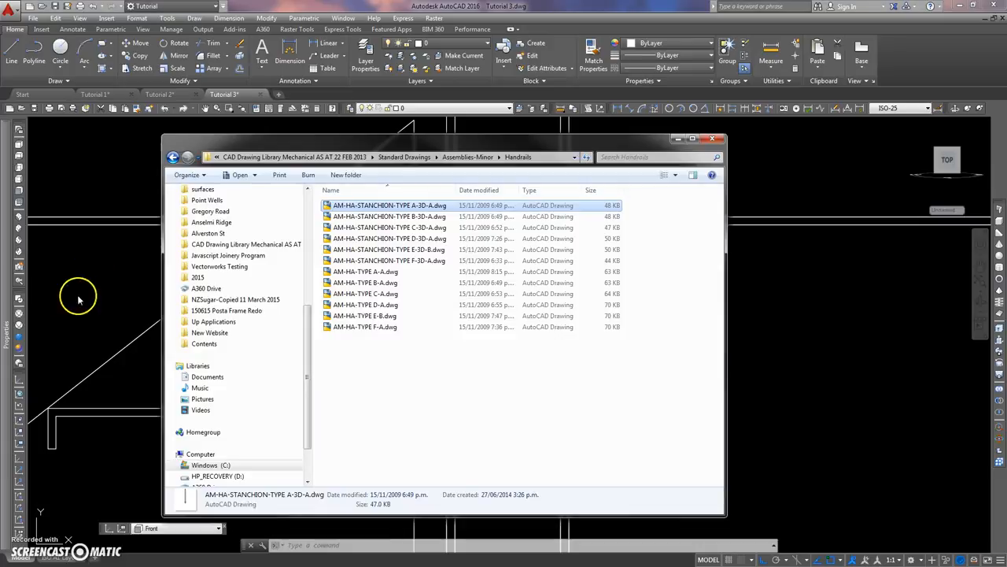
pyautogui.moveTo(307, 304); pyautogui.dragTo(312, 217)
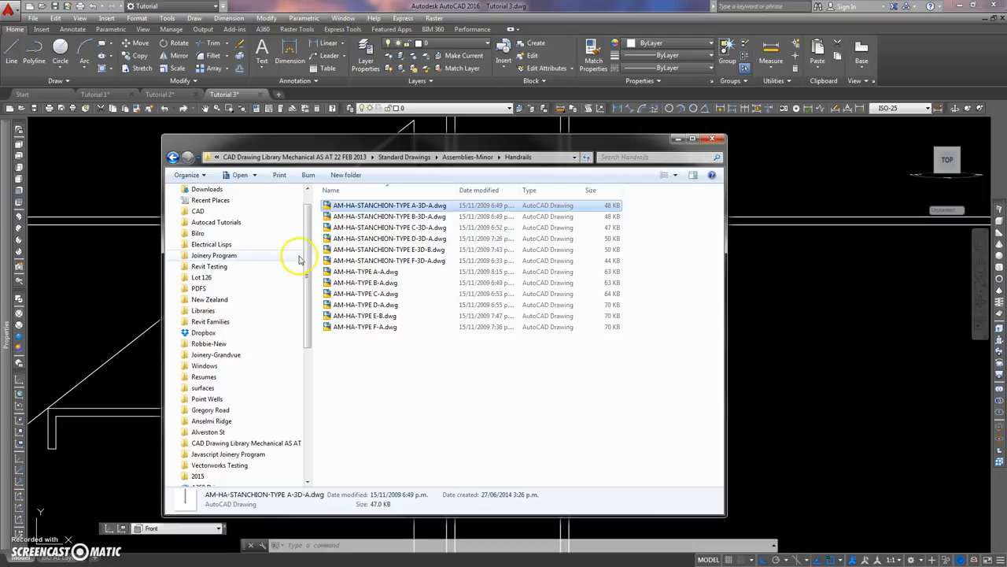
pyautogui.moveTo(304, 247); pyautogui.dragTo(307, 227)
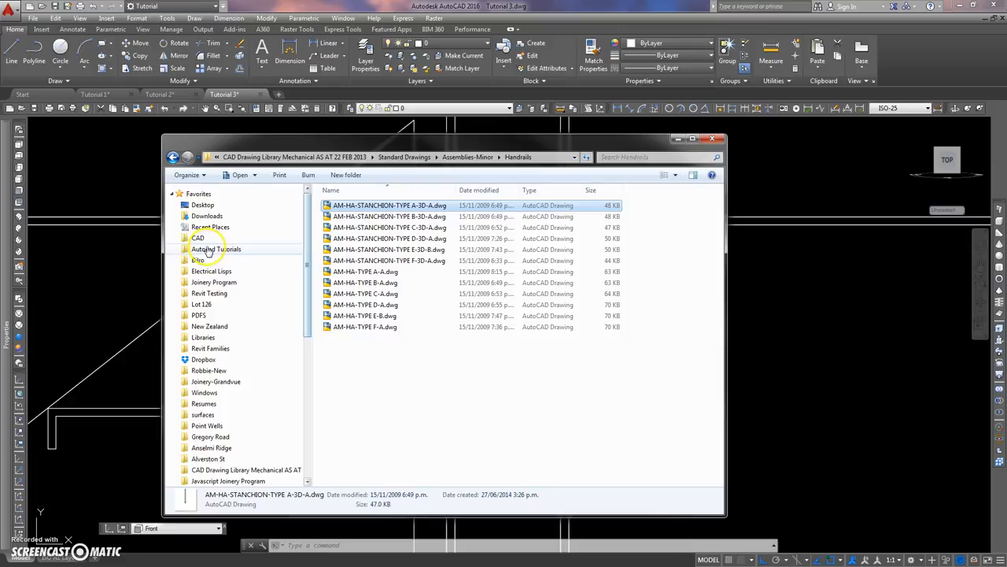
pyautogui.click(329, 157)
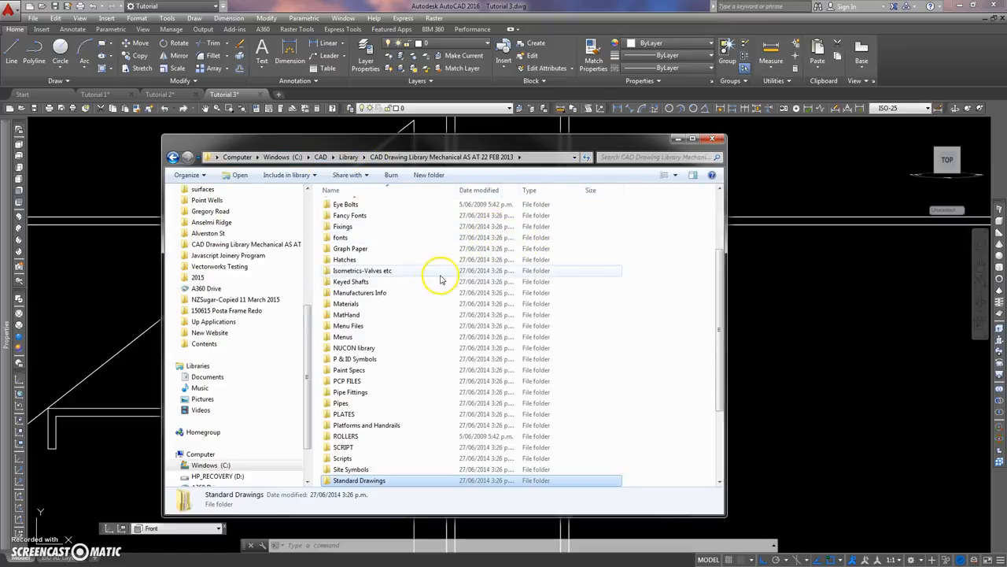
pyautogui.doubleClick(343, 227)
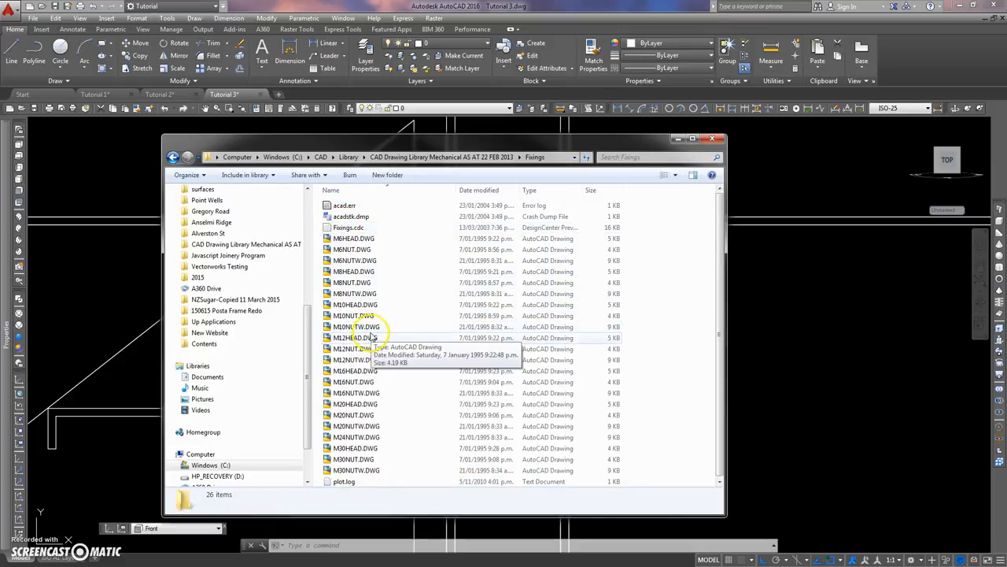
# Step: Insert M16NUT.DWG into the drawing at the upper circle's centre, with the default scale of 1 and rotation of 0
pyautogui.click(330, 383)
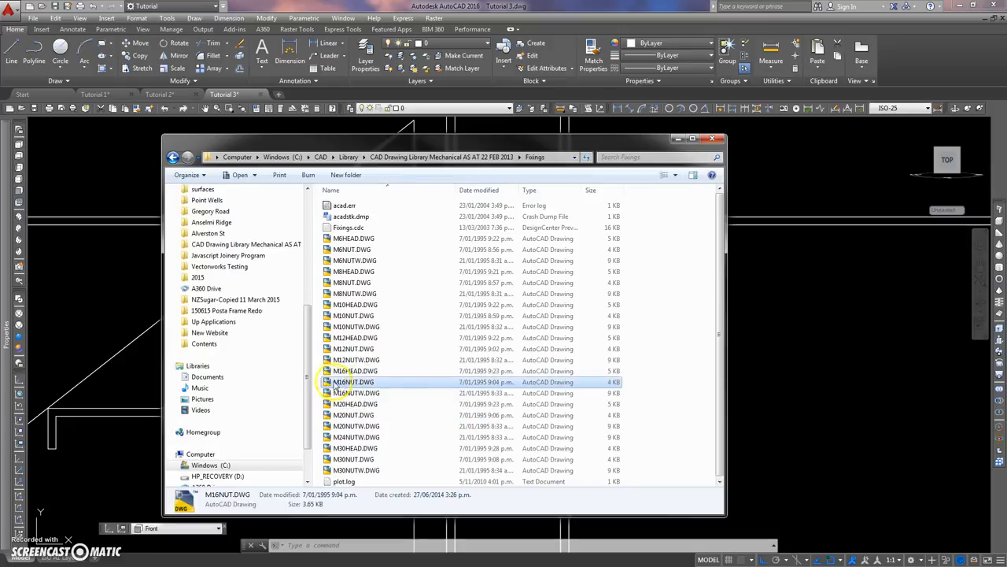
pyautogui.moveTo(330, 382); pyautogui.dragTo(79, 287)
pyautogui.scroll(5, 319, 260)
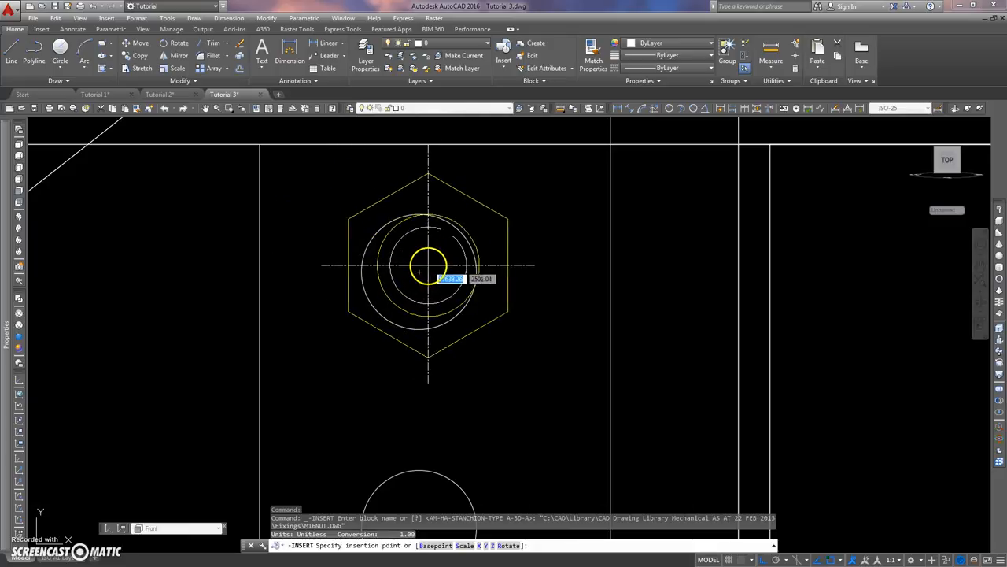
pyautogui.click(420, 272)
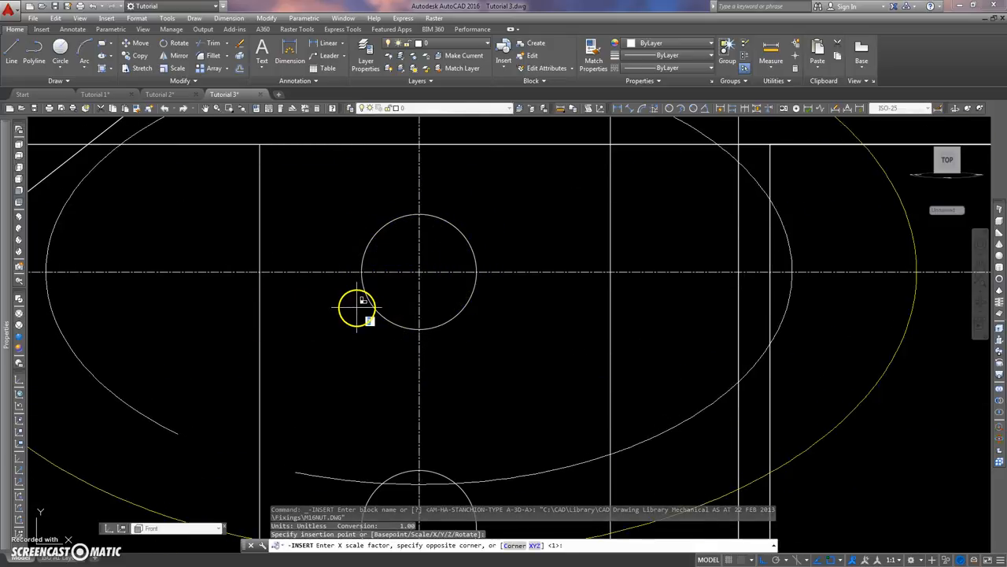
pyautogui.press('Return')
pyautogui.press('Return')
pyautogui.press('Return')
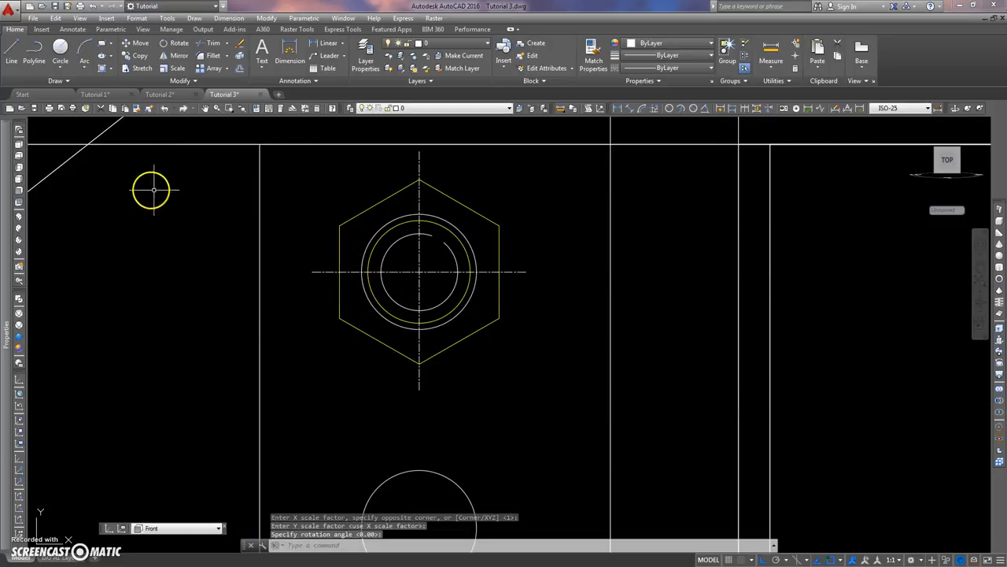
# Step: Examine the inserted nut's position on the plate in the southwest isometric view
pyautogui.scroll(-3, 240, 246)
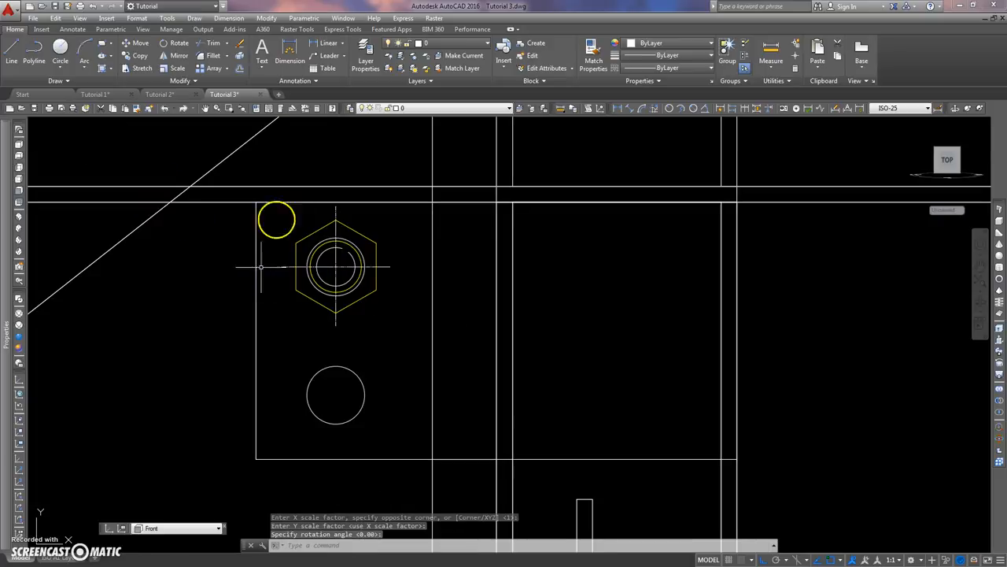
pyautogui.click(19, 218)
pyautogui.scroll(3, 580, 271)
pyautogui.scroll(5, 481, 184)
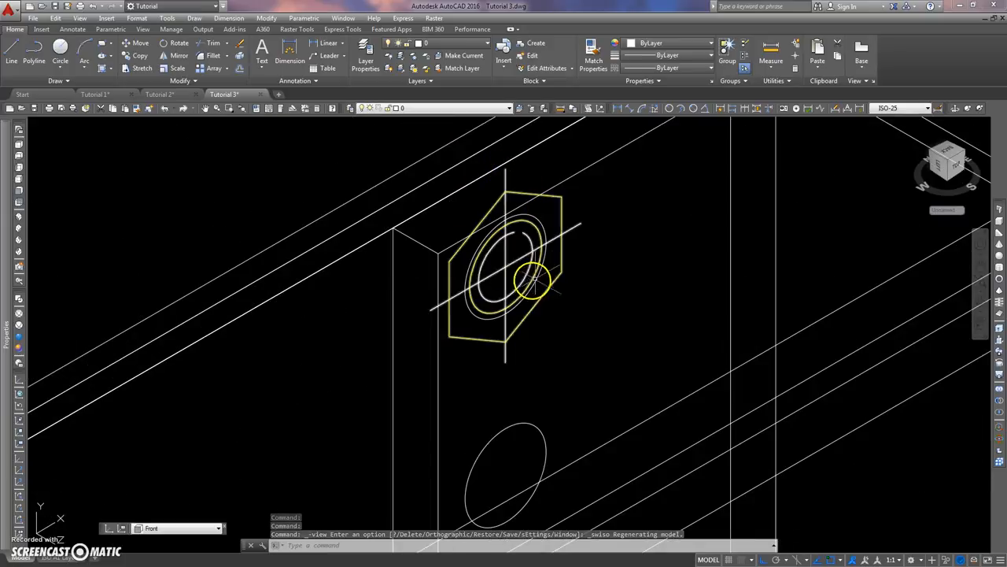
pyautogui.click(556, 279)
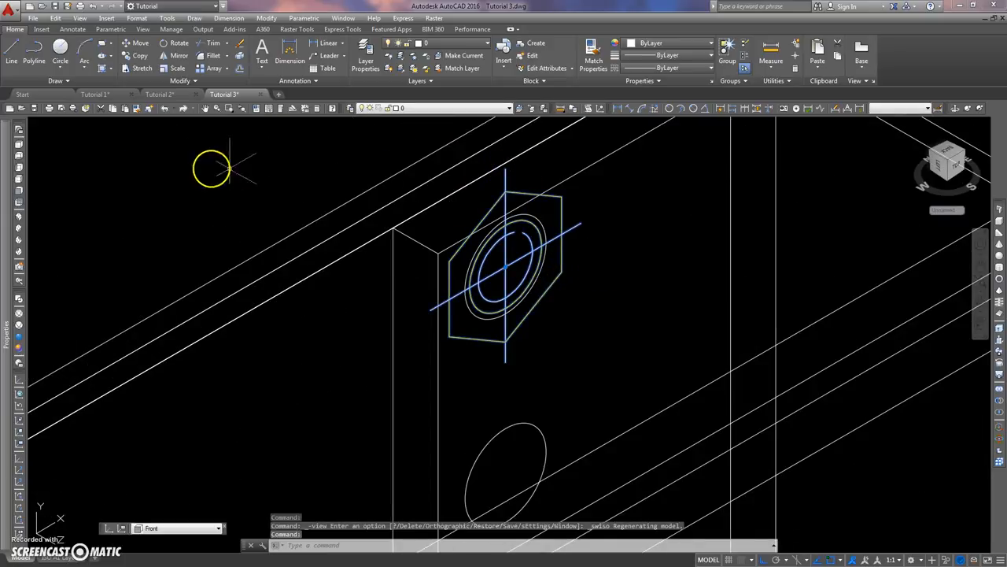
# Step: Copy the nut from the upper circle's centre to the lower circle's centre in the front view
pyautogui.click(19, 192)
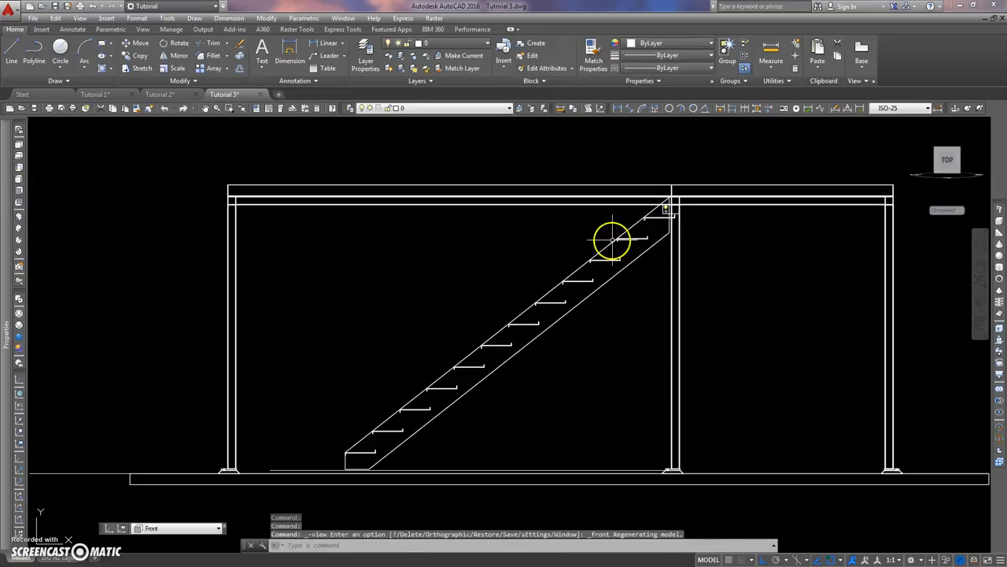
pyautogui.scroll(3, 680, 203)
pyautogui.moveTo(680, 202); pyautogui.dragTo(497, 249, button='middle')
pyautogui.scroll(5, 394, 275)
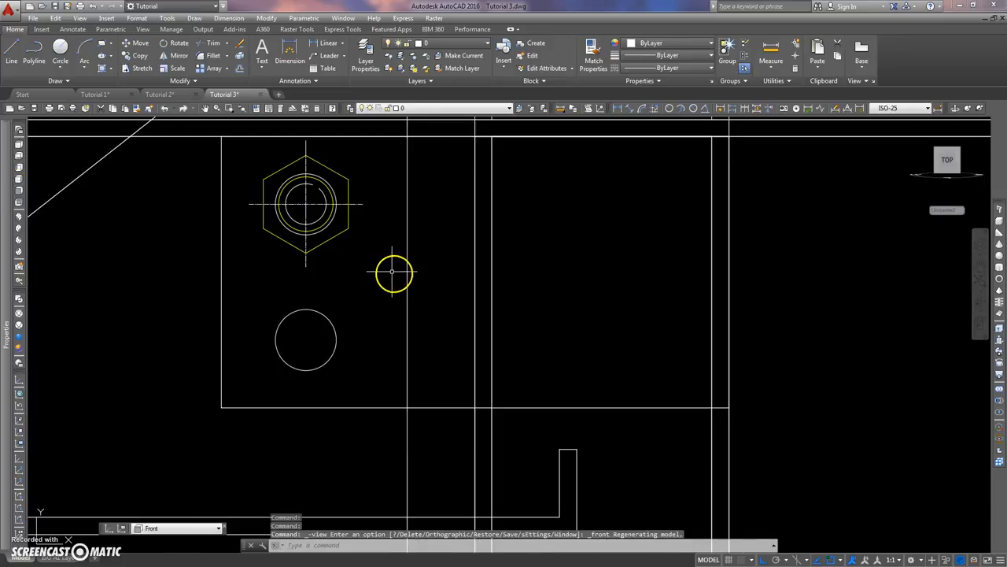
pyautogui.write('c')
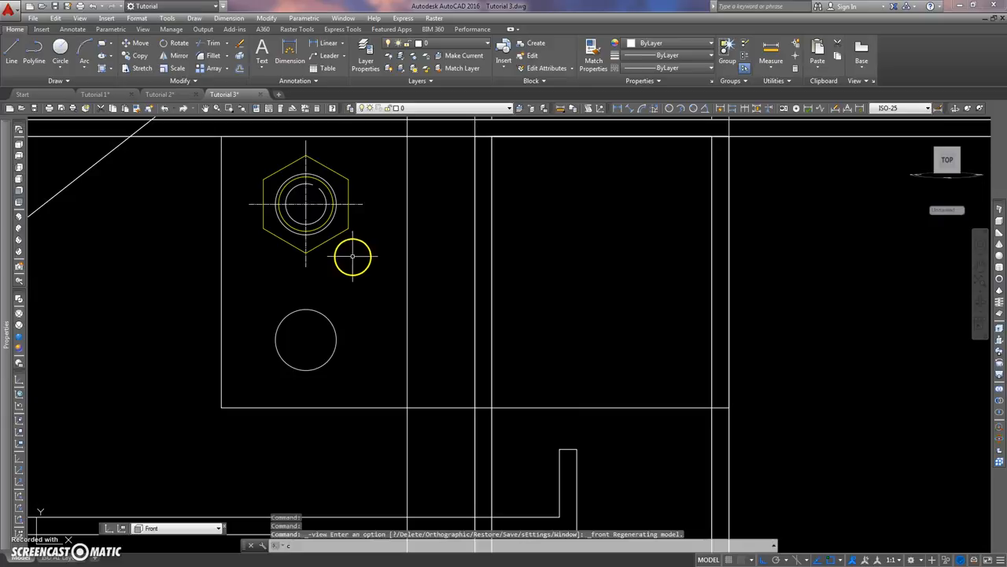
pyautogui.write('o')
pyautogui.press('Return')
pyautogui.click(344, 222)
pyautogui.press('Return')
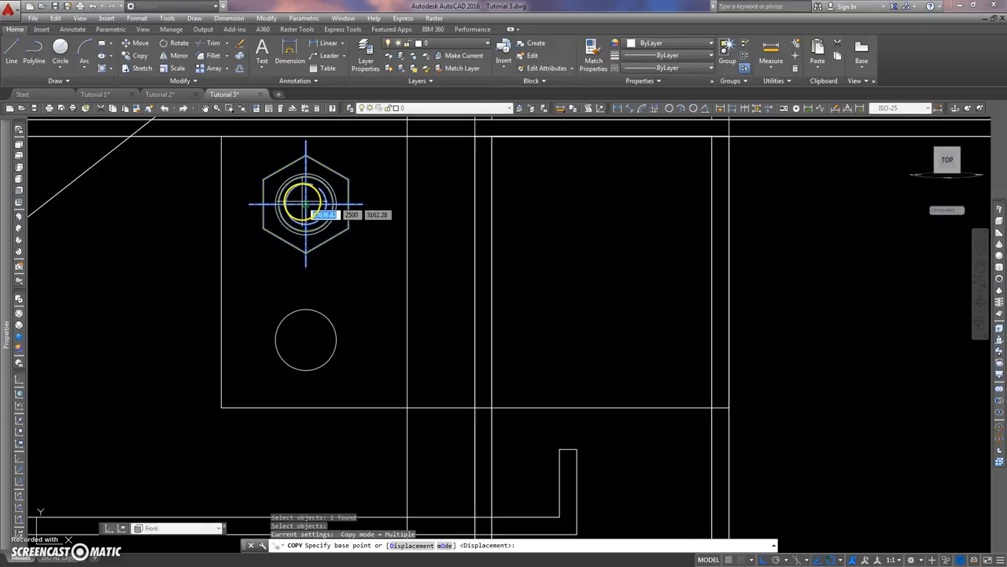
pyautogui.click(306, 204)
pyautogui.click(307, 341)
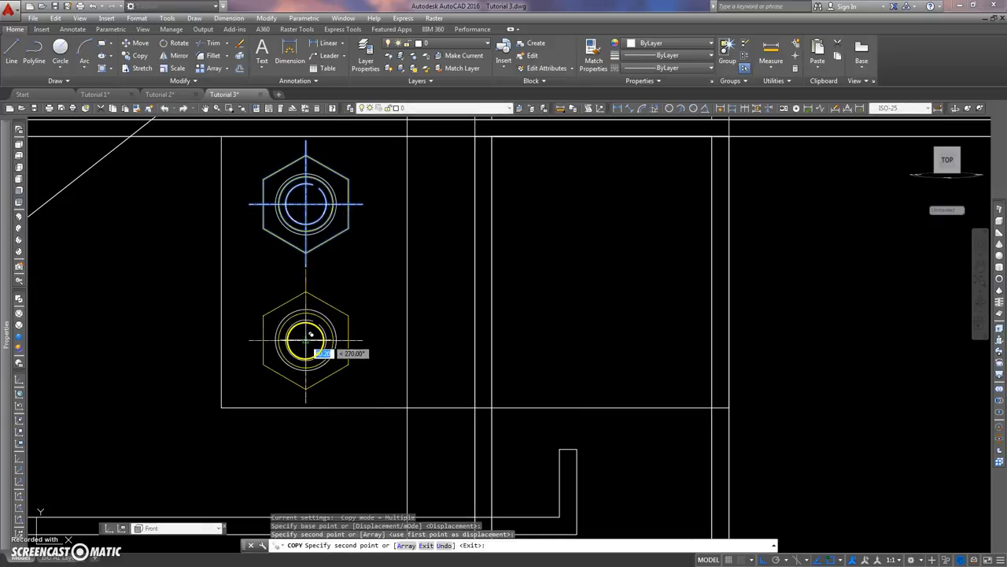
pyautogui.press('Return')
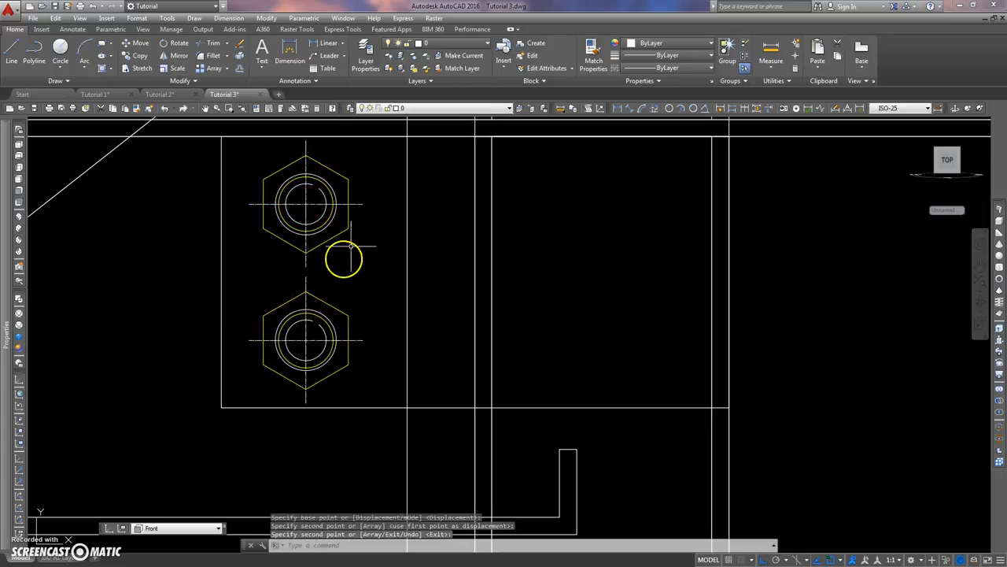
# Step: Delete both M16 nuts from the connection plate, keeping the two hole circles
pyautogui.scroll(-3, 255, 230)
pyautogui.moveTo(208, 240); pyautogui.dragTo(294, 246, button='middle')
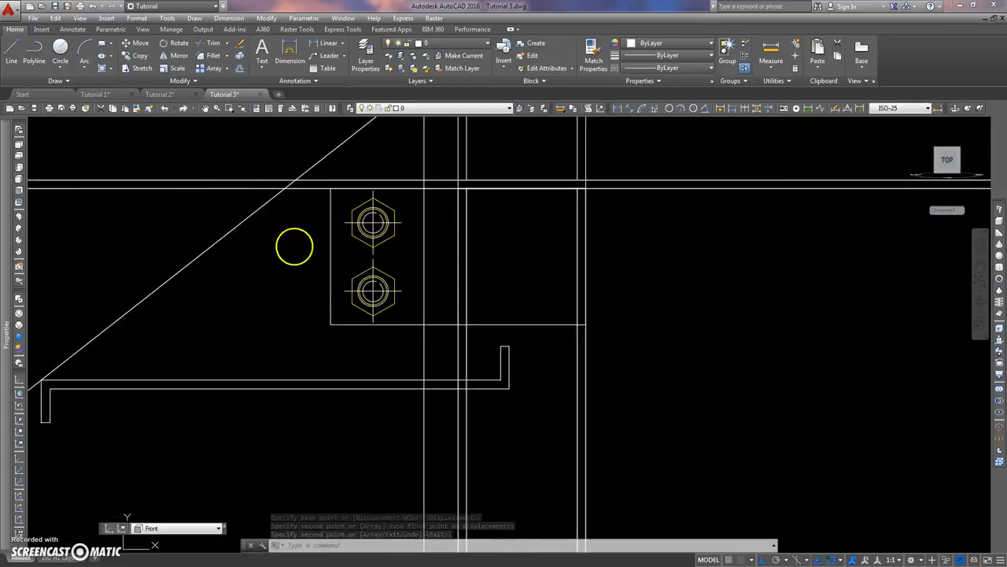
pyautogui.click(371, 289)
pyautogui.press('Delete')
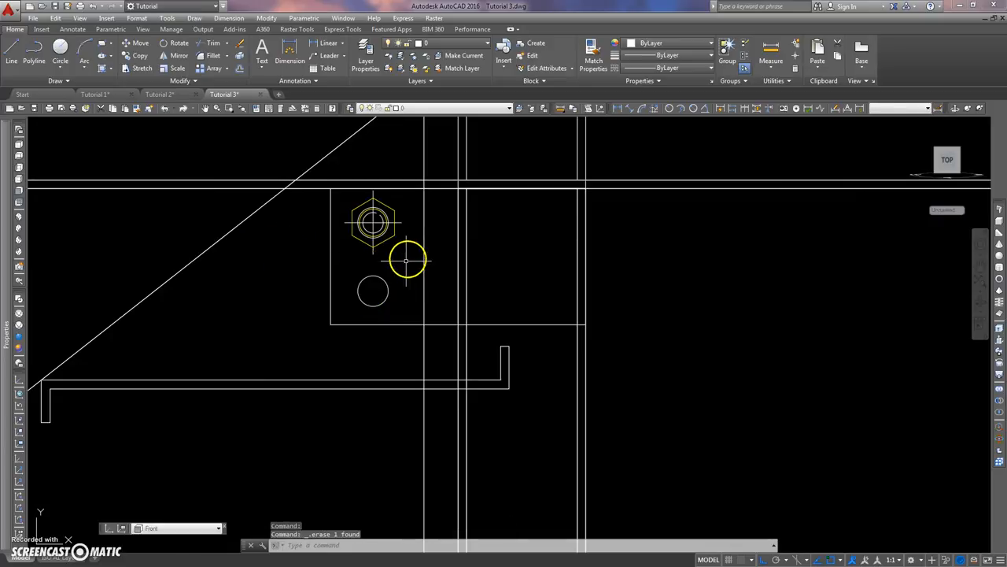
pyautogui.click(392, 240)
pyautogui.press('Delete')
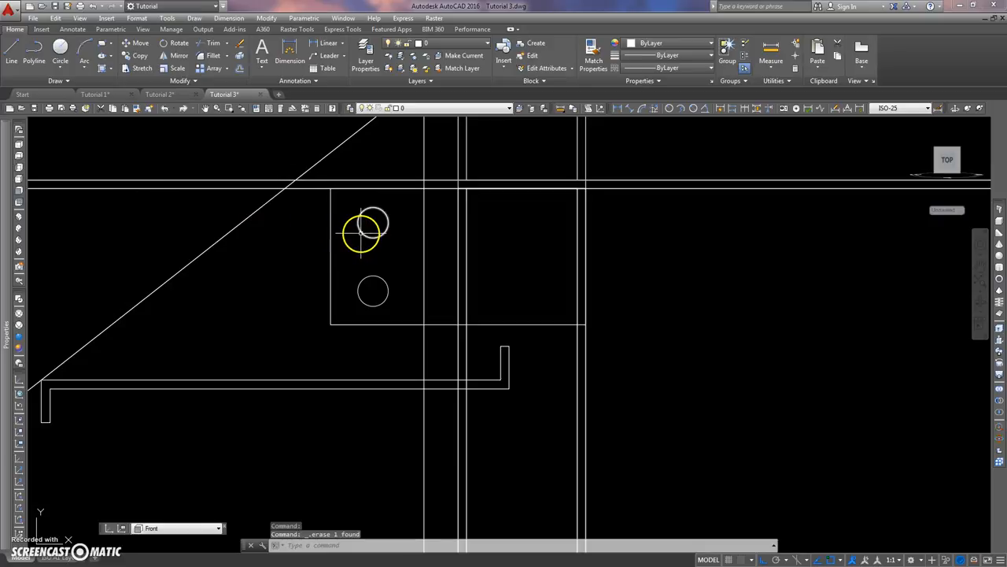
# Step: Extrude the two hole circles on the connection plate to a height of 100
pyautogui.click(1000, 329)
pyautogui.click(401, 208)
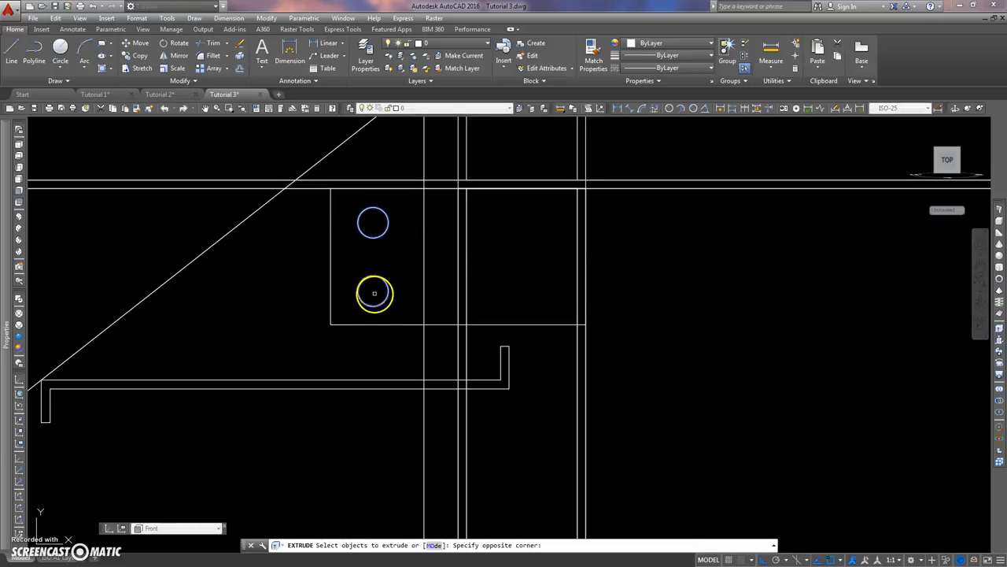
pyautogui.click(370, 293)
pyautogui.press('Return')
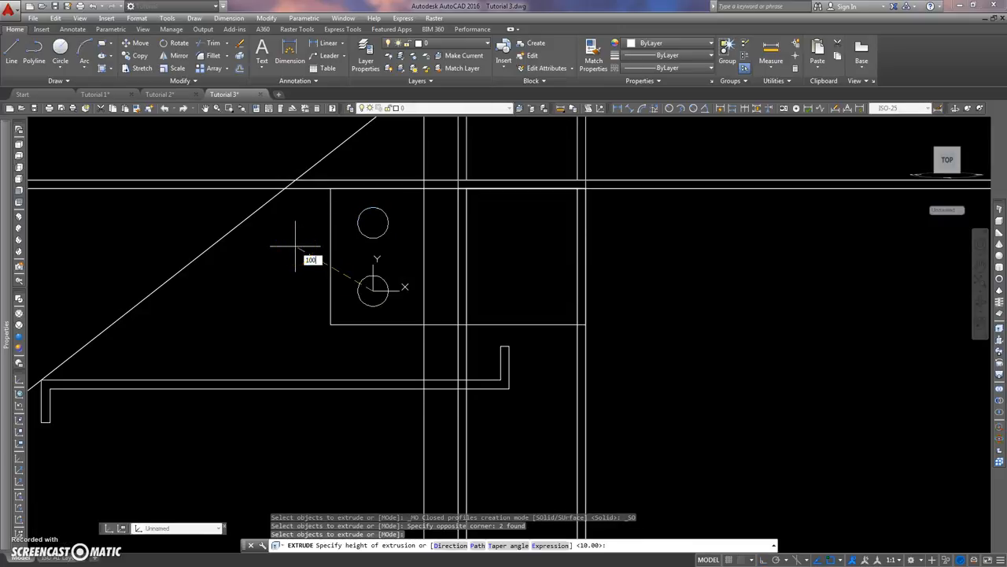
pyautogui.write('100')
pyautogui.press('Return')
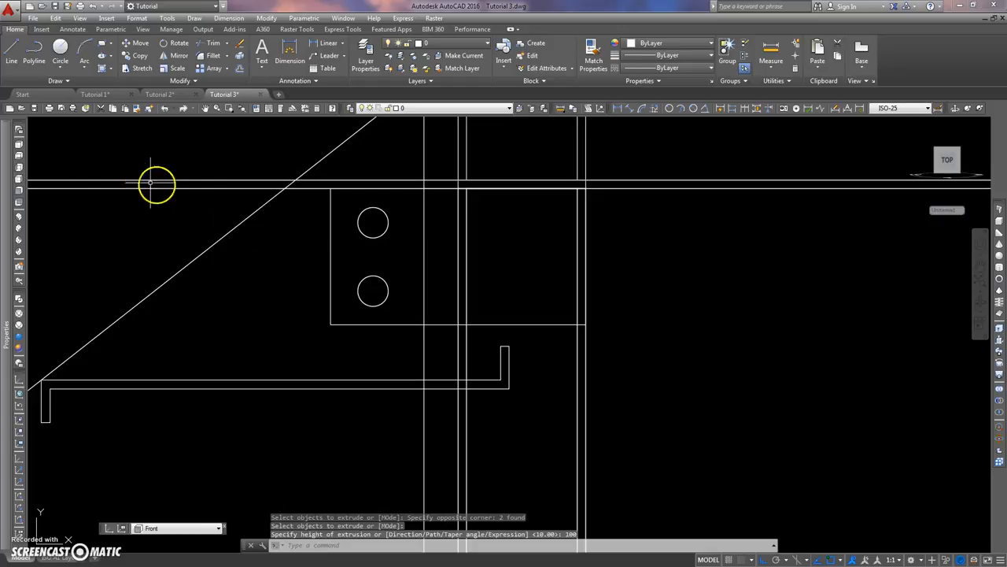
# Step: Close the Properties palette
pyautogui.moveTo(18, 216)
pyautogui.click(221, 211)
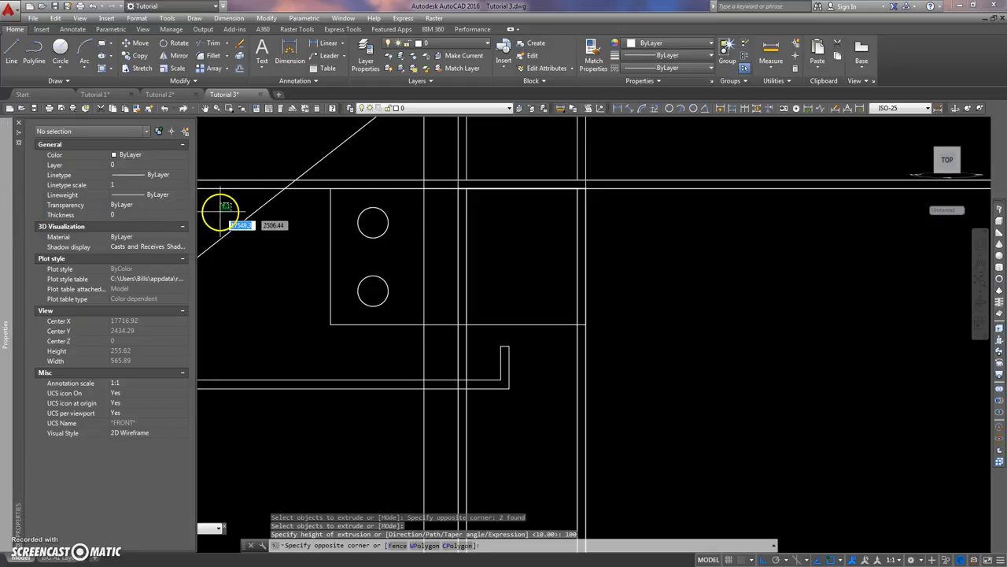
pyautogui.click(221, 212)
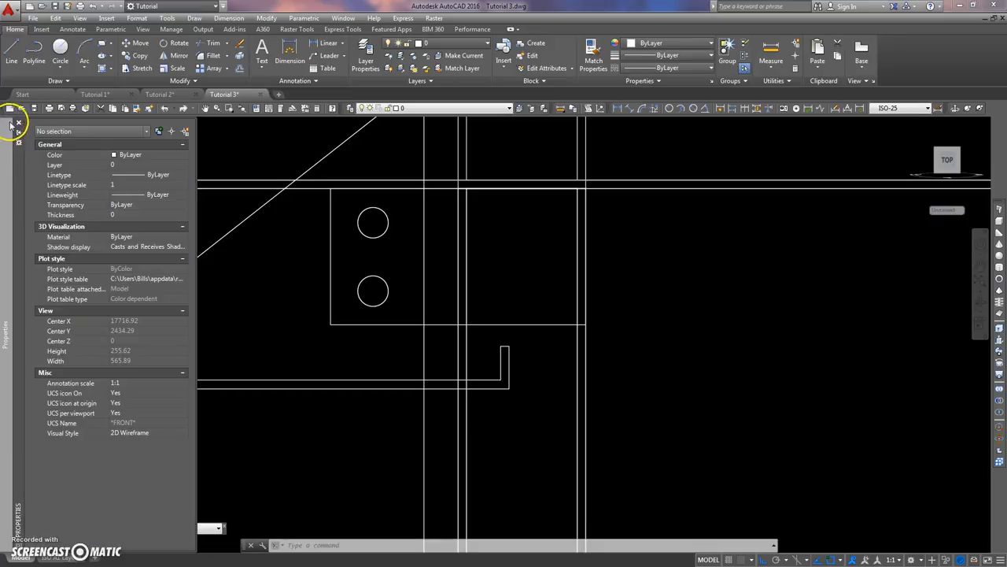
pyautogui.click(19, 124)
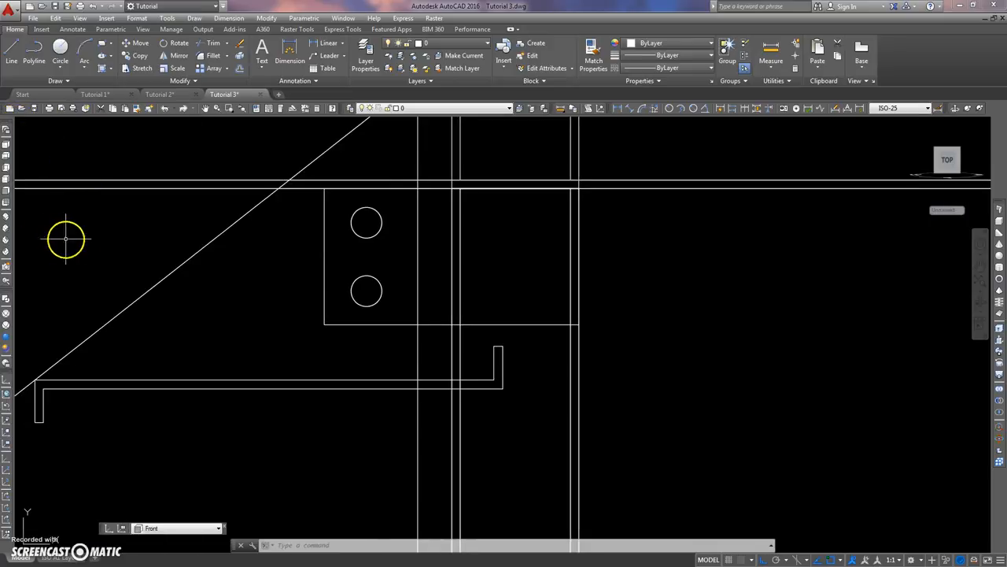
# Step: Examine the extruded cylinders and connection plate at the column in the southwest isometric and top views
pyautogui.click(6, 219)
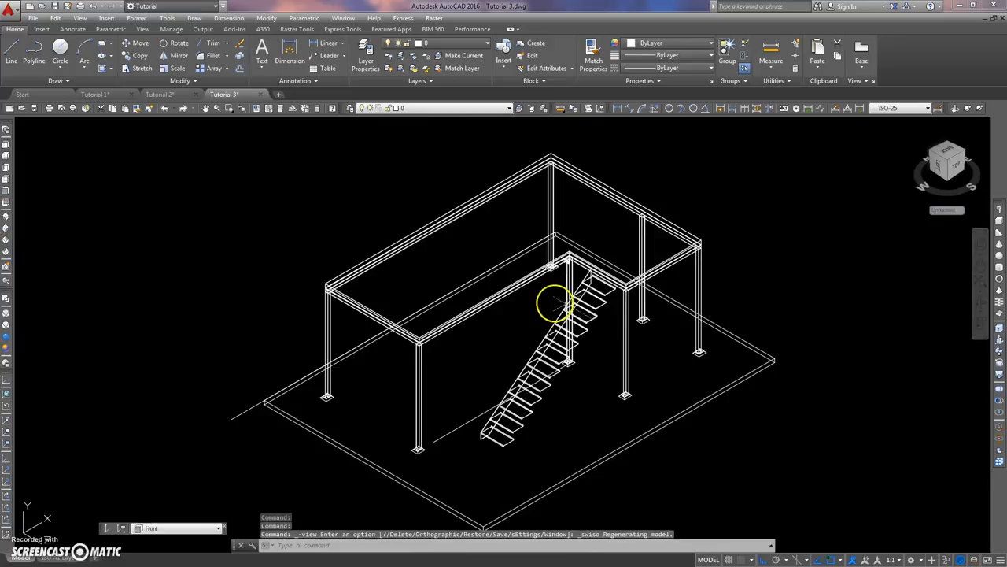
pyautogui.scroll(6, 618, 263)
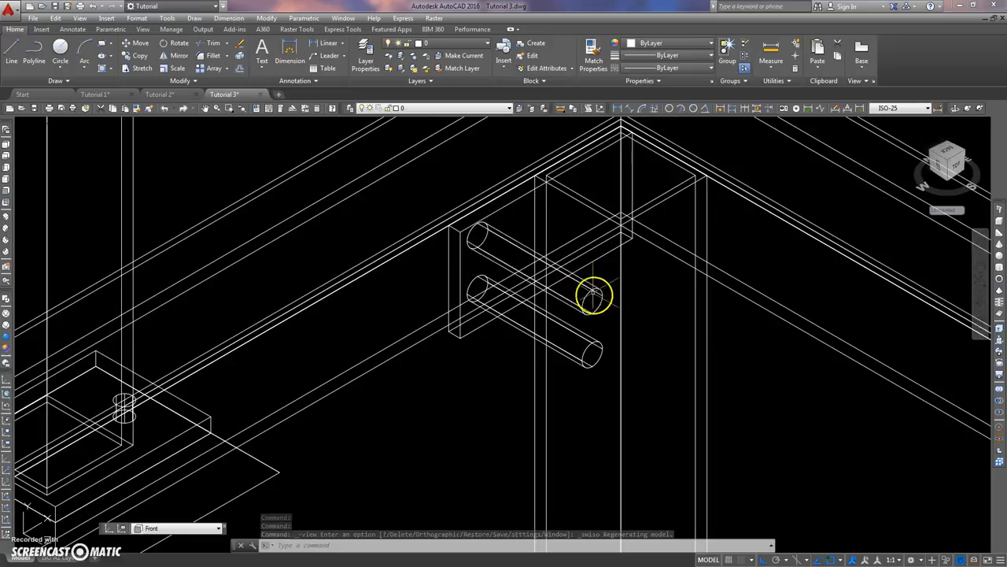
pyautogui.scroll(-6, 609, 333)
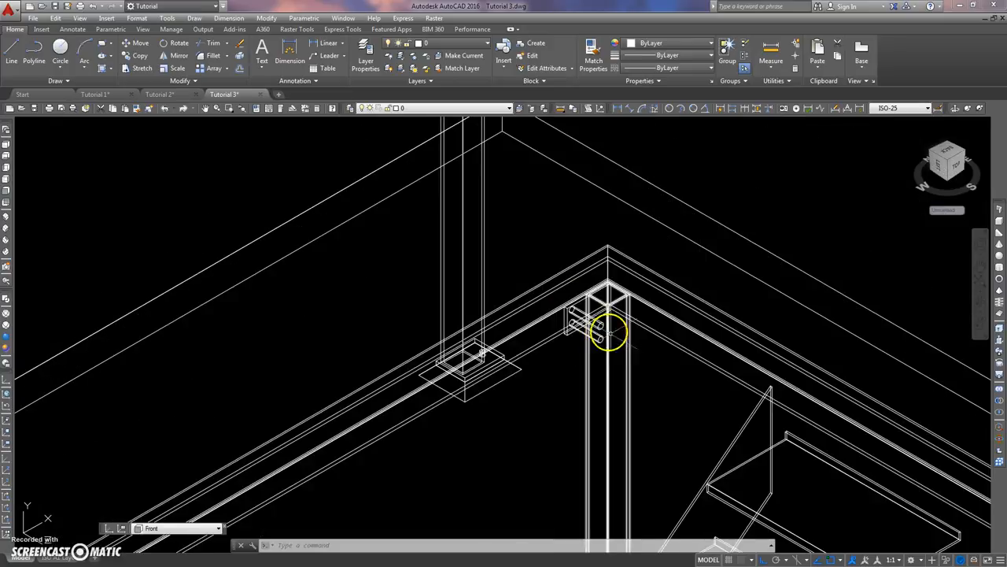
pyautogui.moveTo(610, 333); pyautogui.dragTo(481, 260, button='middle')
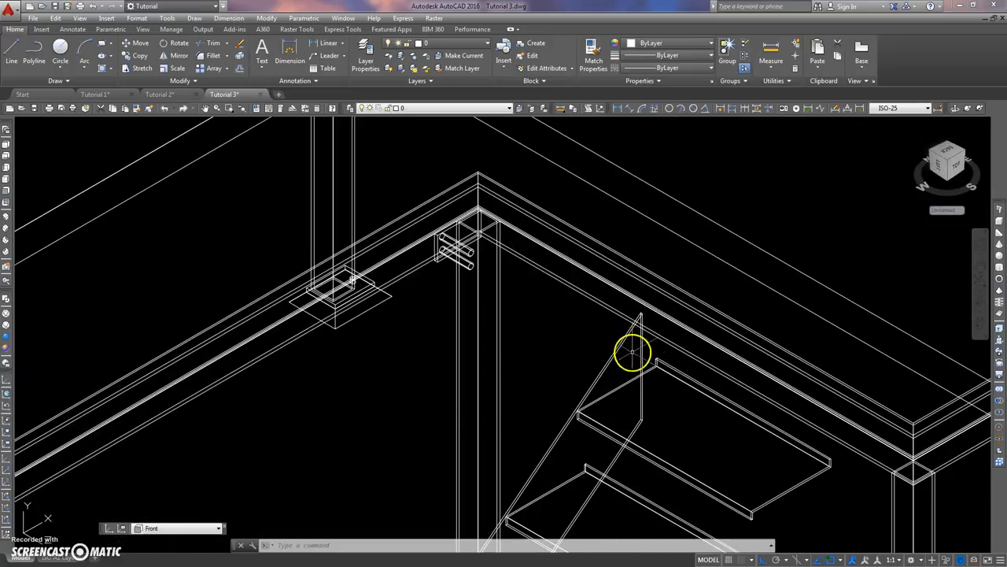
pyautogui.click(7, 143)
pyautogui.scroll(8, 690, 333)
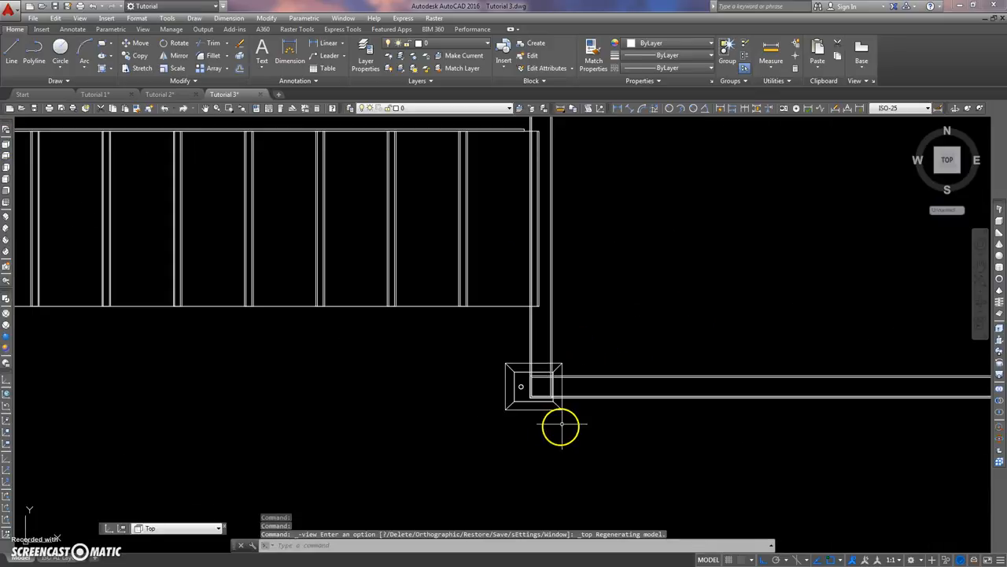
pyautogui.moveTo(549, 313); pyautogui.dragTo(504, 398, button='middle')
pyautogui.scroll(6, 435, 260)
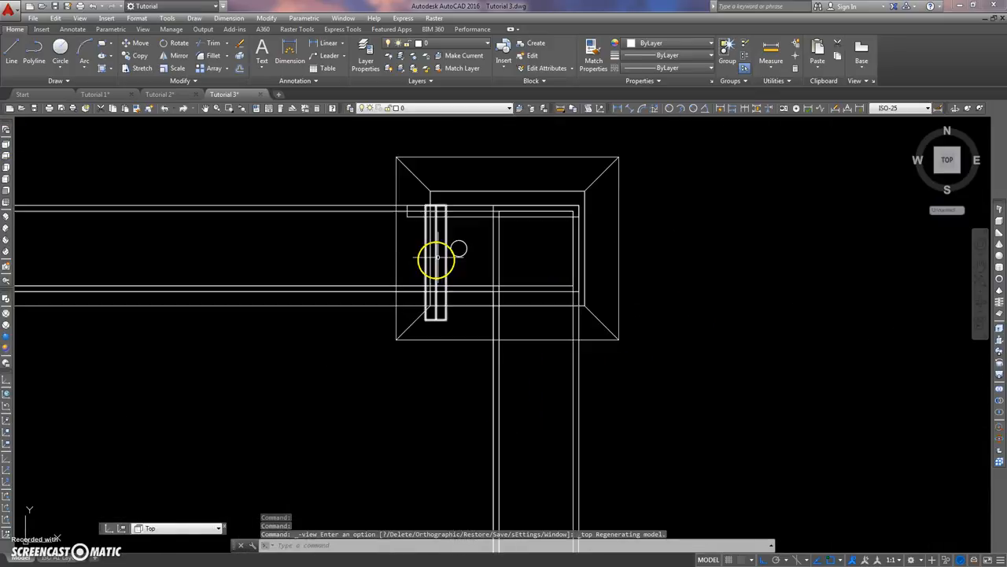
# Step: Move the connection plate and both cylinders from the column to the stair stringer's outer face, using a .y point filter
pyautogui.write('m')
pyautogui.press('Return')
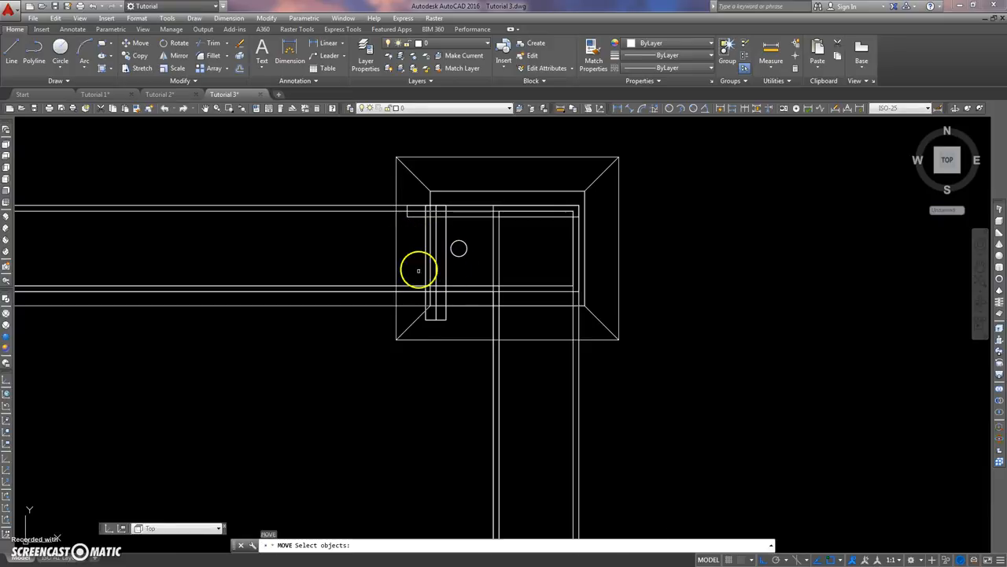
pyautogui.click(464, 315)
pyautogui.click(442, 323)
pyautogui.click(400, 226)
pyautogui.click(589, 189)
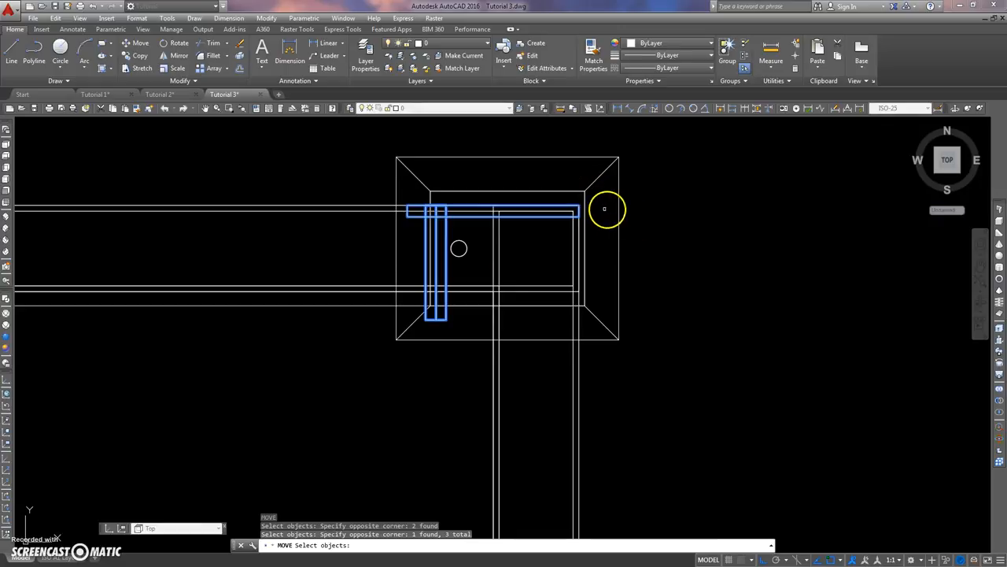
pyautogui.press('Return')
pyautogui.click(406, 216)
pyautogui.scroll(-3, 391, 189)
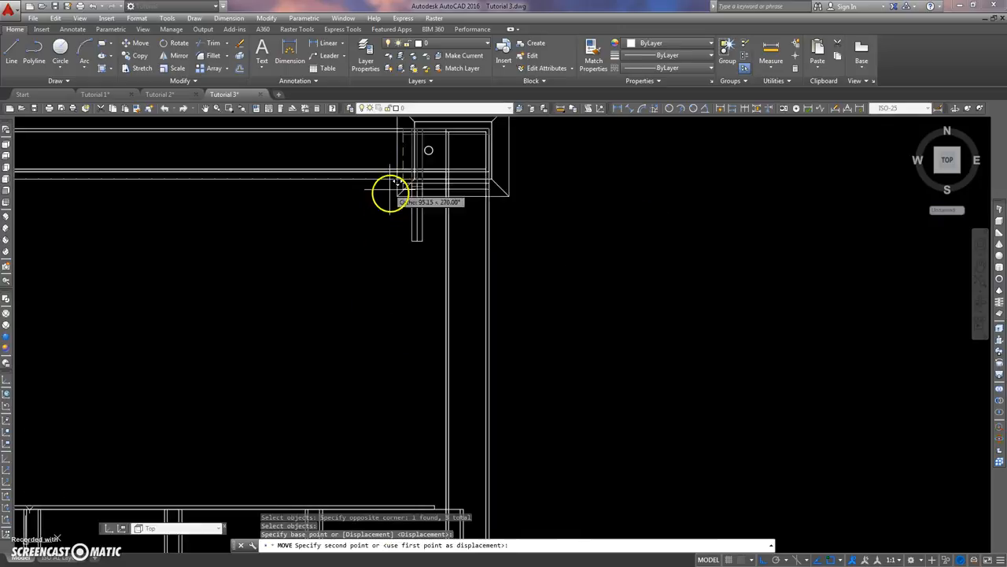
pyautogui.scroll(-3, 394, 205)
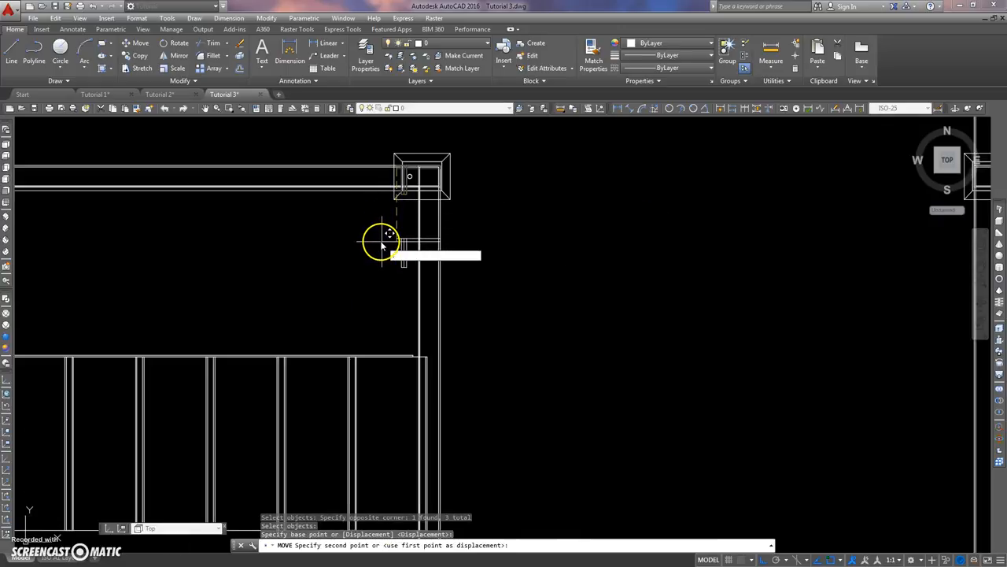
pyautogui.write('.y')
pyautogui.press('Return')
pyautogui.scroll(5, 398, 331)
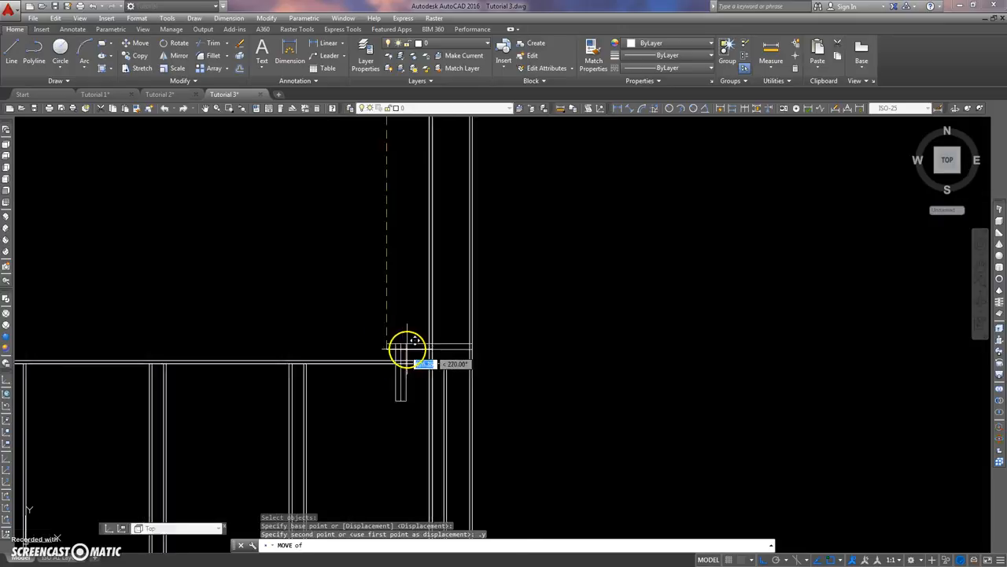
pyautogui.click(330, 461)
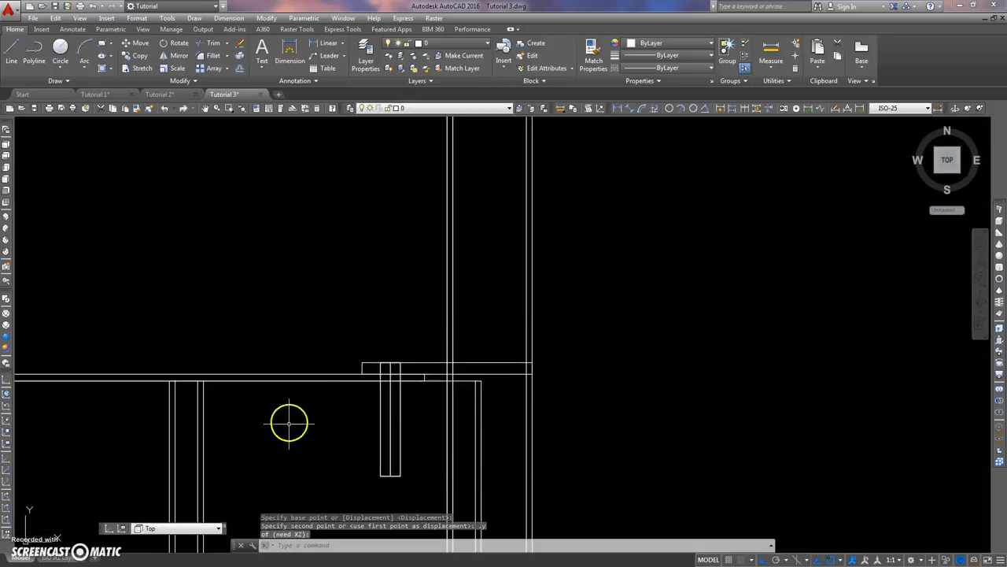
# Step: Move the connection plate and both cylinders 2 units away from the stringer's outer face in the top view
pyautogui.moveTo(324, 379); pyautogui.dragTo(284, 307, button='middle')
pyautogui.scroll(-4, 476, 281)
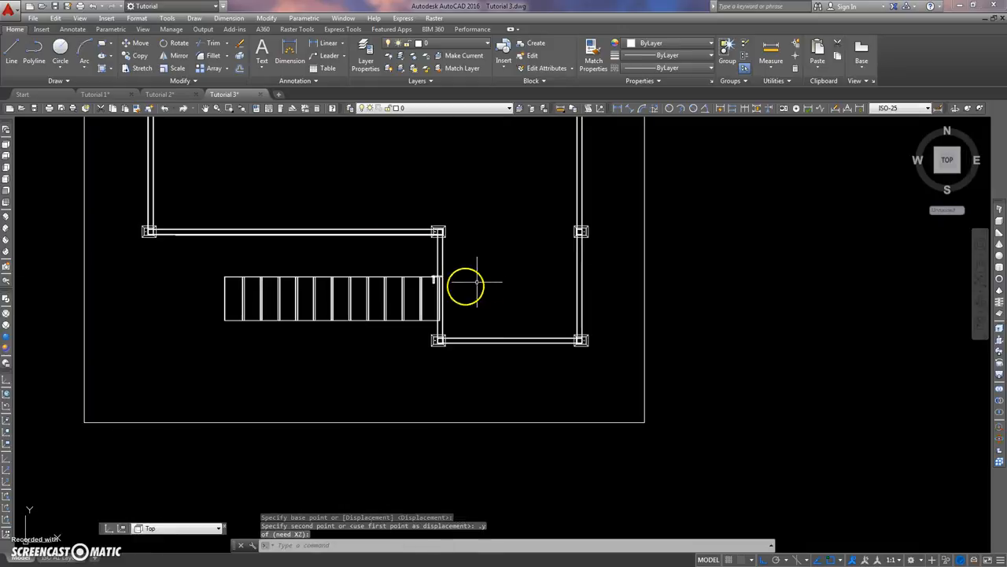
pyautogui.scroll(3, 447, 325)
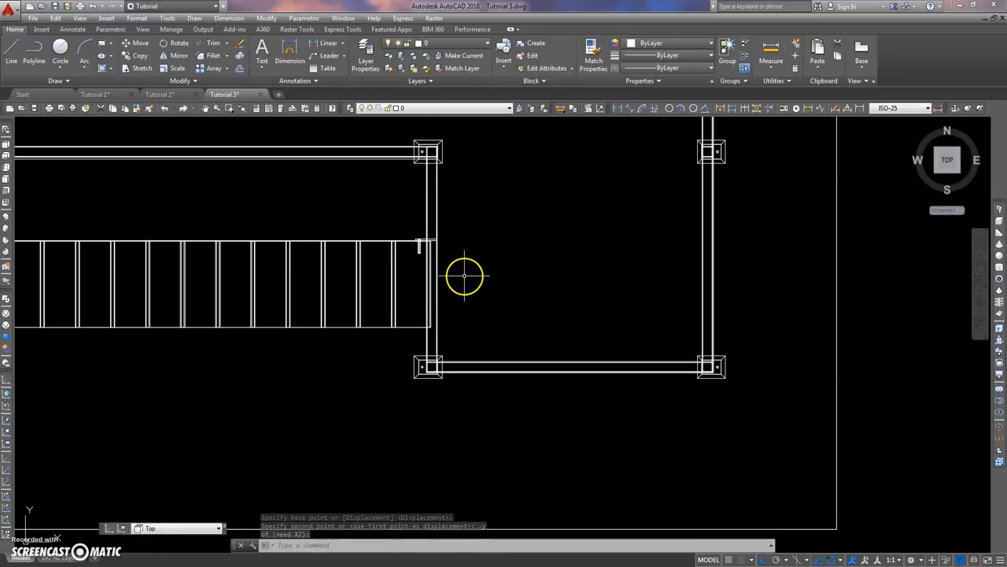
pyautogui.scroll(3, 425, 259)
pyautogui.scroll(2, 406, 236)
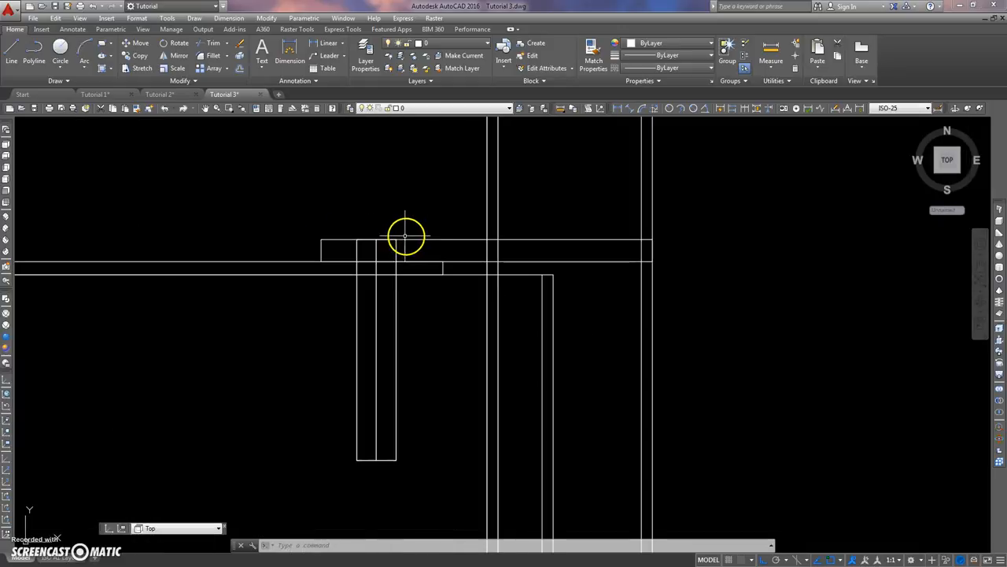
pyautogui.press('space')
pyautogui.click(433, 208)
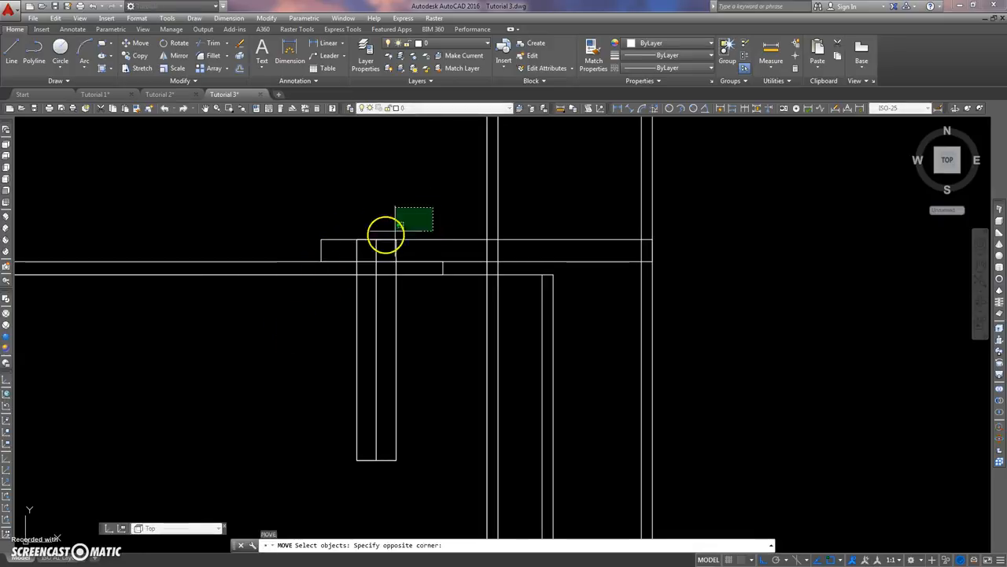
pyautogui.click(308, 232)
pyautogui.click(405, 220)
pyautogui.click(308, 243)
pyautogui.click(266, 236)
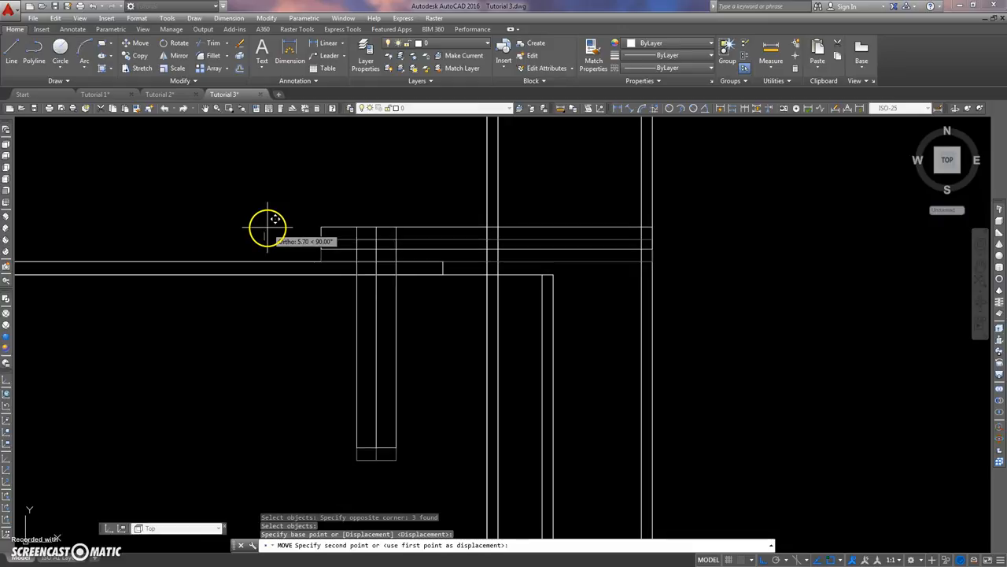
pyautogui.write('2')
pyautogui.press('Return')
# Step: Move the connection plate and both cylinders 1 unit back towards the stringer
pyautogui.scroll(-4, 315, 254)
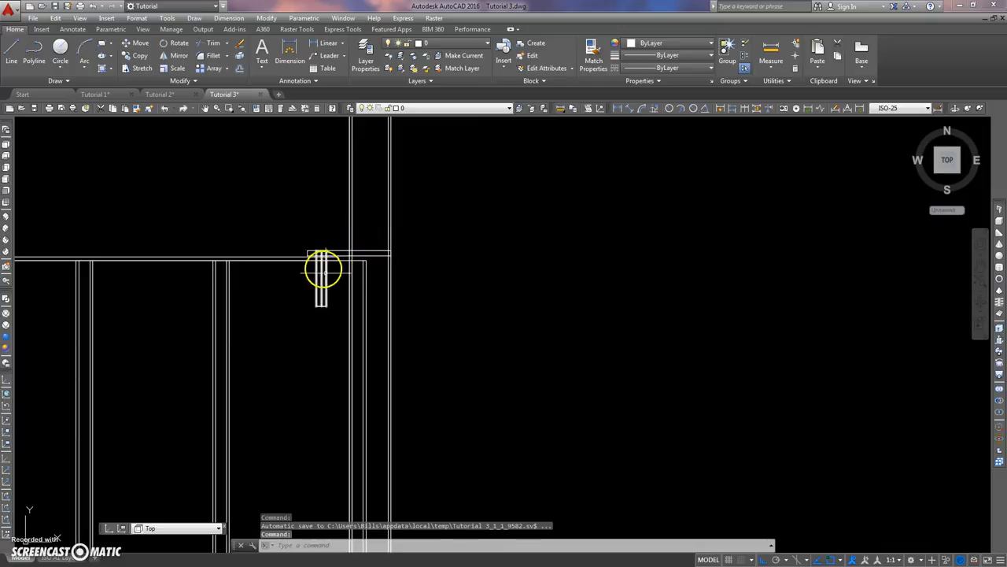
pyautogui.scroll(3, 318, 259)
pyautogui.scroll(3, 354, 251)
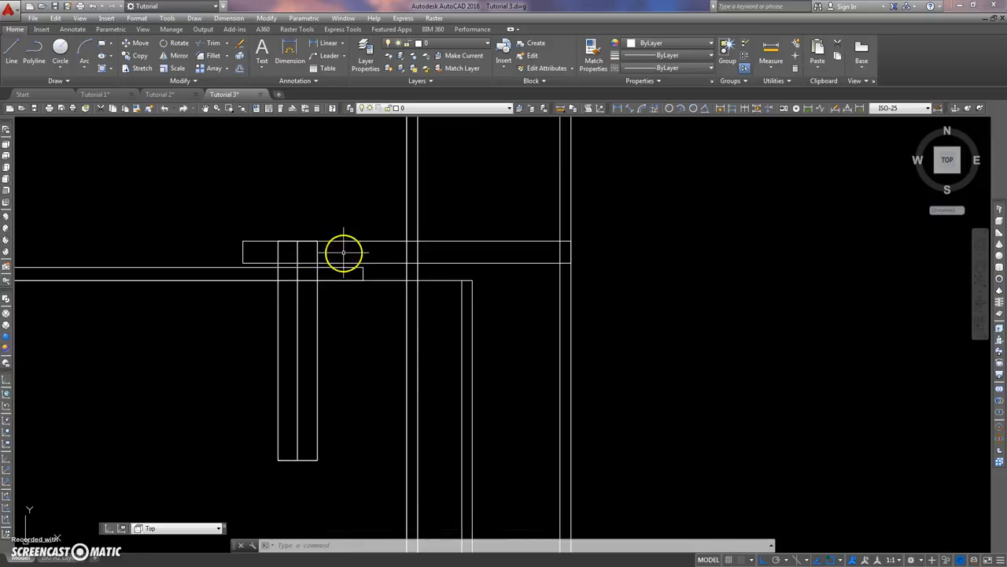
pyautogui.scroll(3, 342, 254)
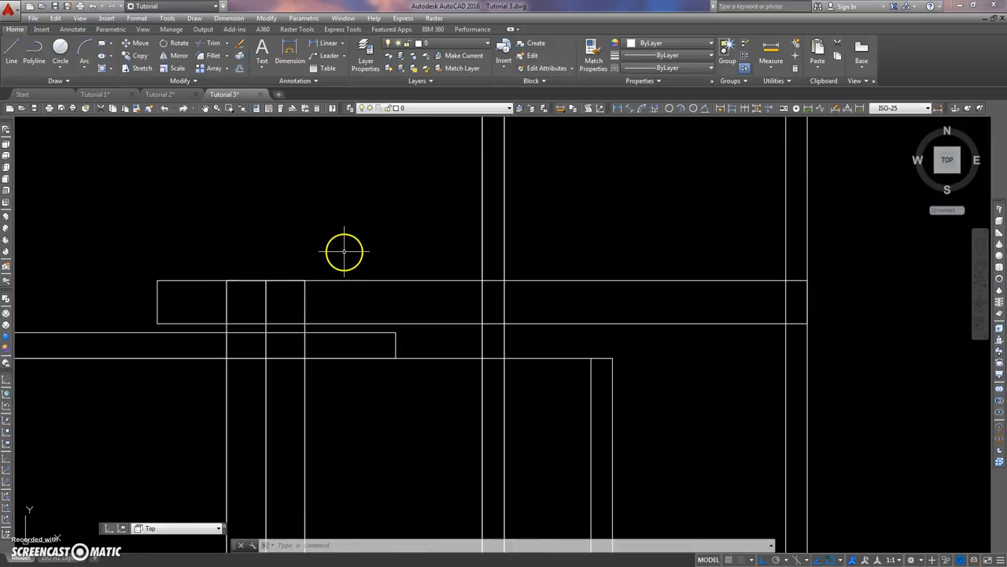
pyautogui.write('m')
pyautogui.press('Return')
pyautogui.click(334, 266)
pyautogui.click(255, 288)
pyautogui.press('Return')
pyautogui.click(319, 224)
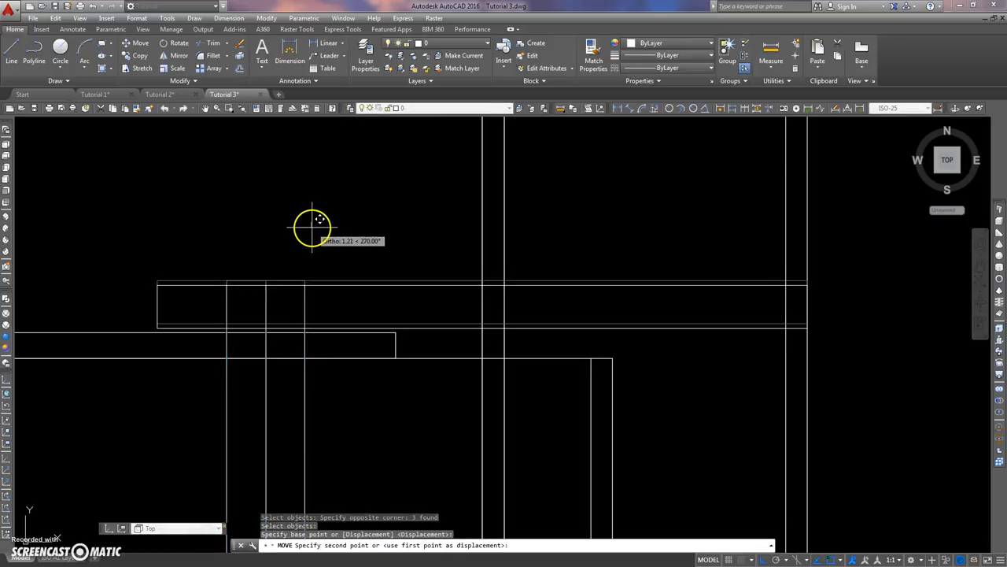
pyautogui.write('1')
pyautogui.press('Return')
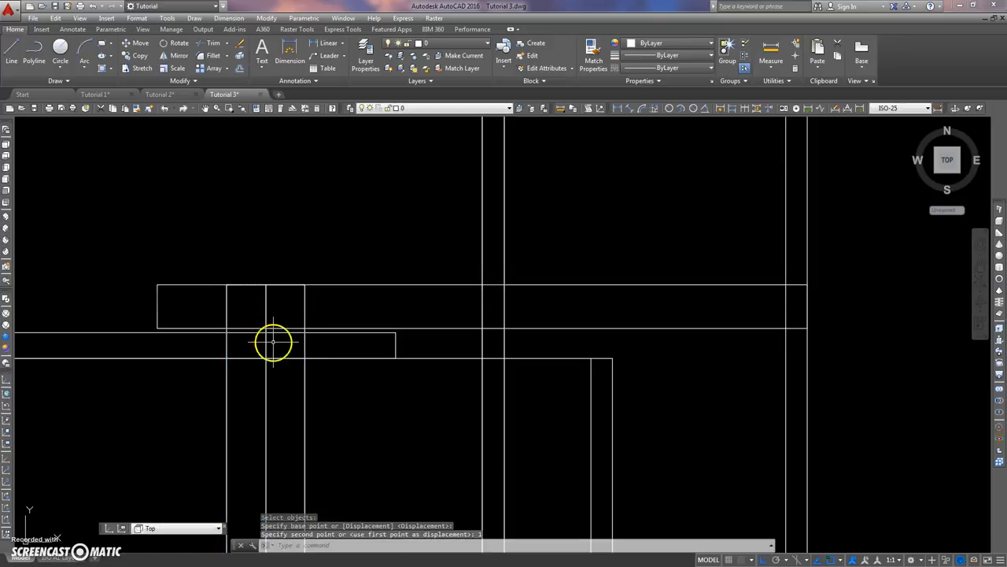
# Step: Copy the bolt-hole cylinders a short distance north so they extend through both the connection plate and the stringer
pyautogui.scroll(-5, 274, 342)
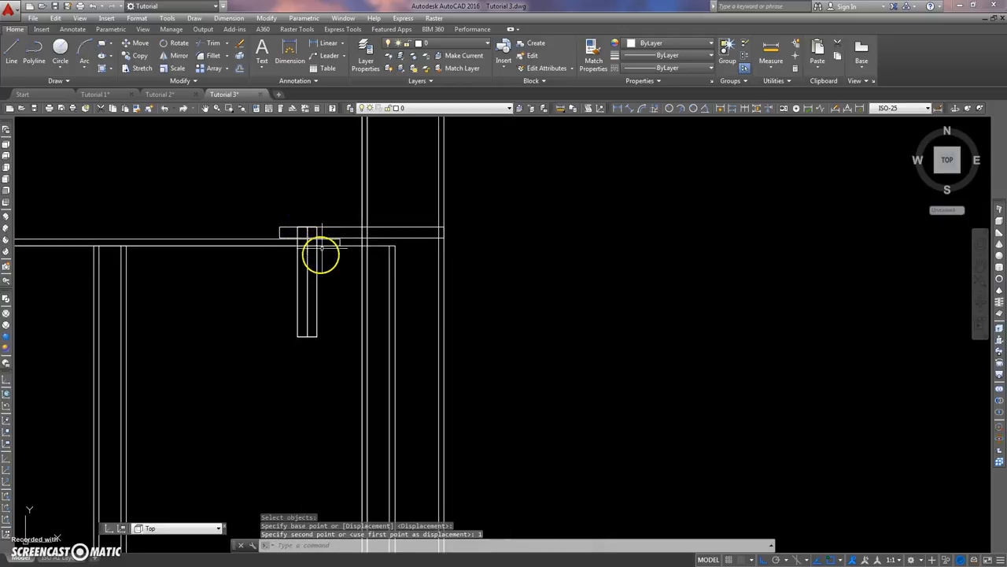
pyautogui.scroll(-3, 227, 288)
pyautogui.moveTo(227, 290)
pyautogui.mouseDown(button='middle')
pyautogui.moveTo(234, 250)
pyautogui.moveTo(247, 241)
pyautogui.moveTo(263, 255)
pyautogui.moveTo(367, 257)
pyautogui.mouseUp(button='middle')
pyautogui.scroll(-3, 248, 240)
pyautogui.scroll(3, 309, 256)
pyautogui.moveTo(364, 218); pyautogui.dragTo(358, 238, button='middle')
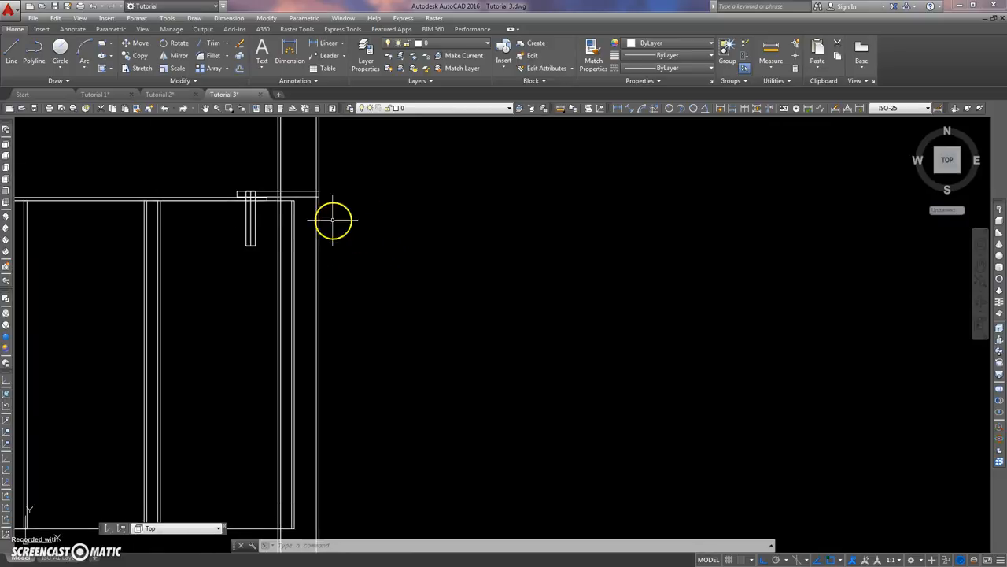
pyautogui.scroll(2, 255, 212)
pyautogui.scroll(3, 252, 220)
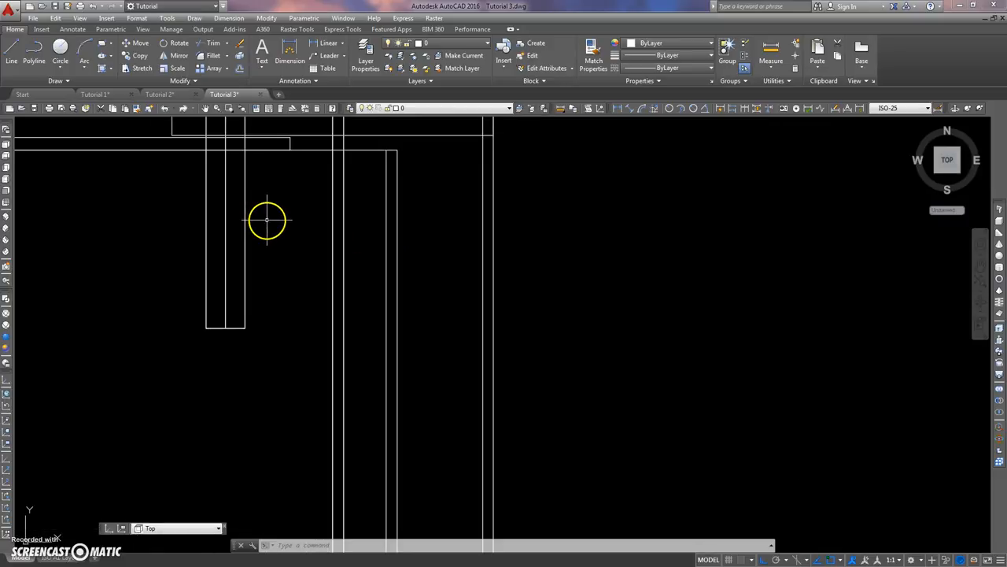
pyautogui.write('co')
pyautogui.press('Return')
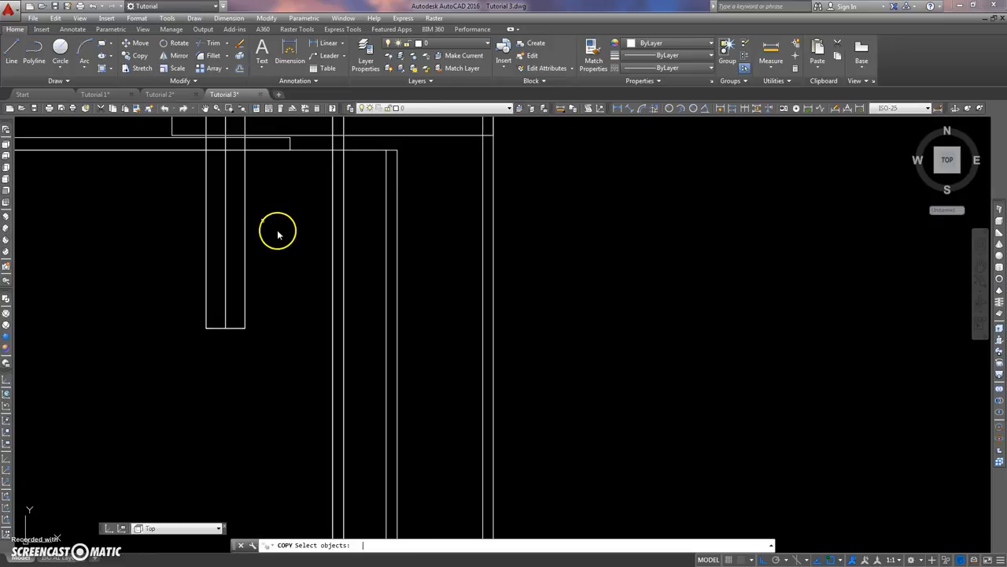
pyautogui.click(273, 226)
pyautogui.click(196, 247)
pyautogui.press('Return')
pyautogui.click(288, 280)
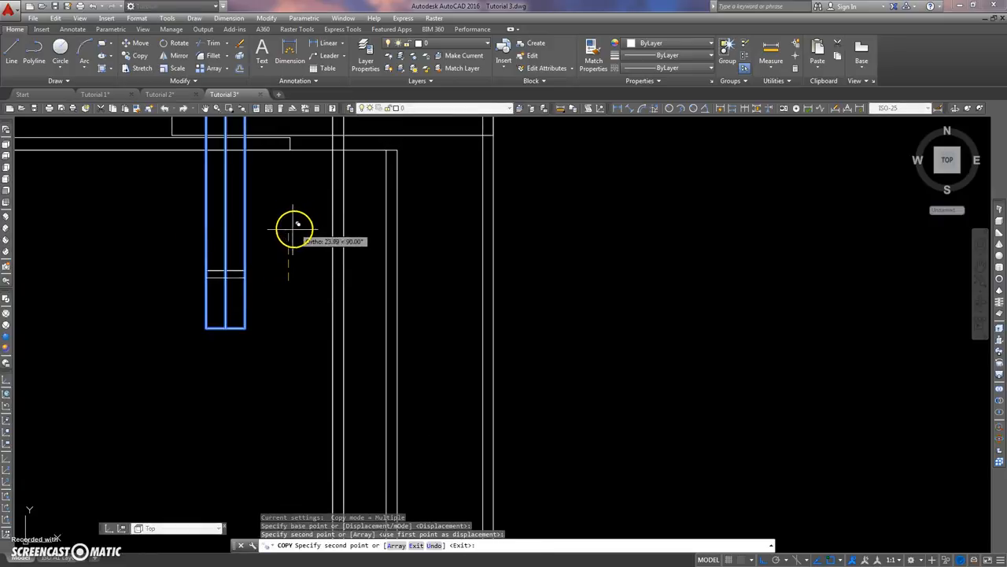
pyautogui.click(268, 237)
pyautogui.press('Return')
# Step: Examine the copied cylinders and the whole stair flight down to its lower end in the top view
pyautogui.scroll(-5, 173, 253)
pyautogui.moveTo(173, 253); pyautogui.dragTo(215, 277, button='middle')
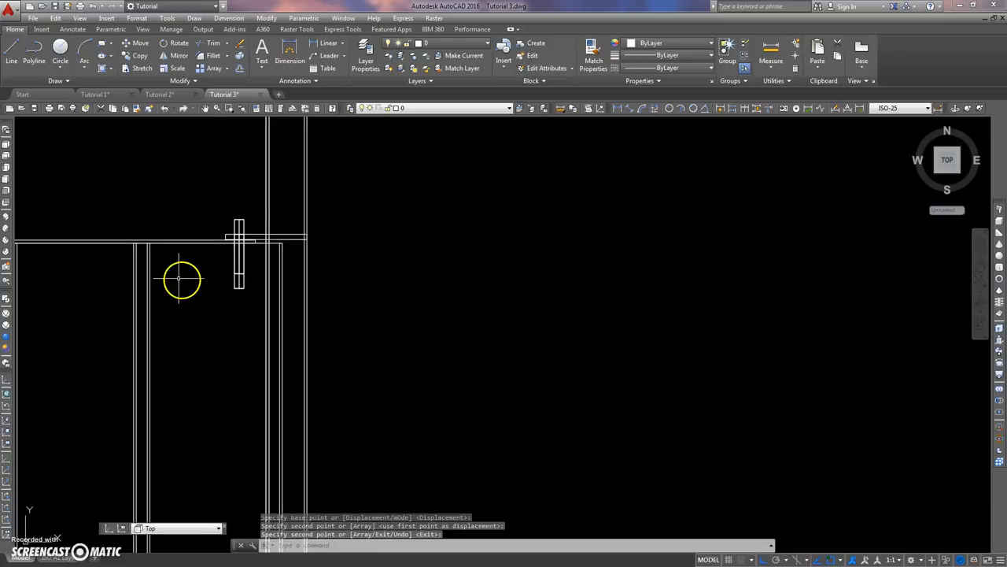
pyautogui.scroll(3, 234, 294)
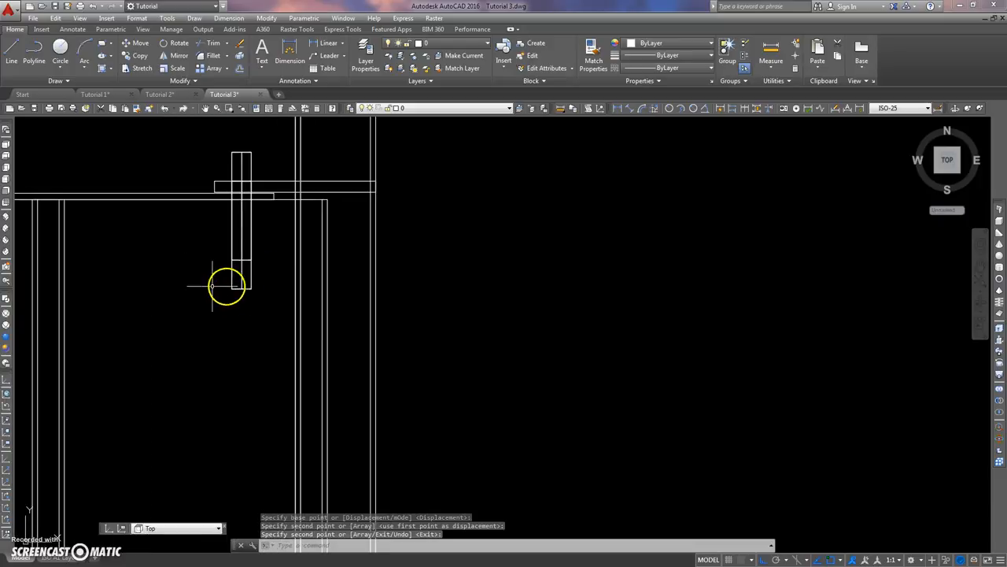
pyautogui.scroll(-6, 278, 263)
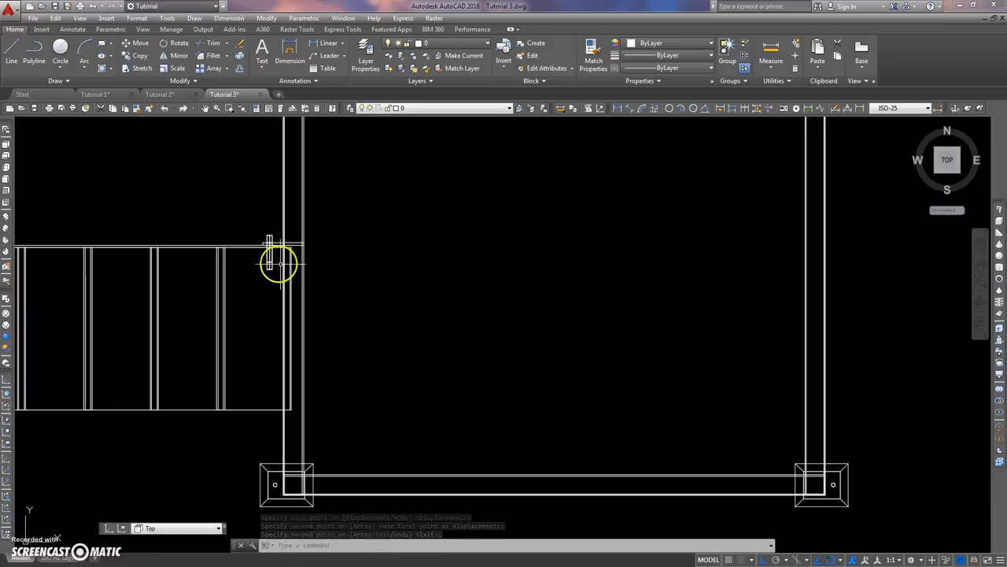
pyautogui.moveTo(277, 296); pyautogui.dragTo(275, 251, button='middle')
pyautogui.scroll(3, 247, 197)
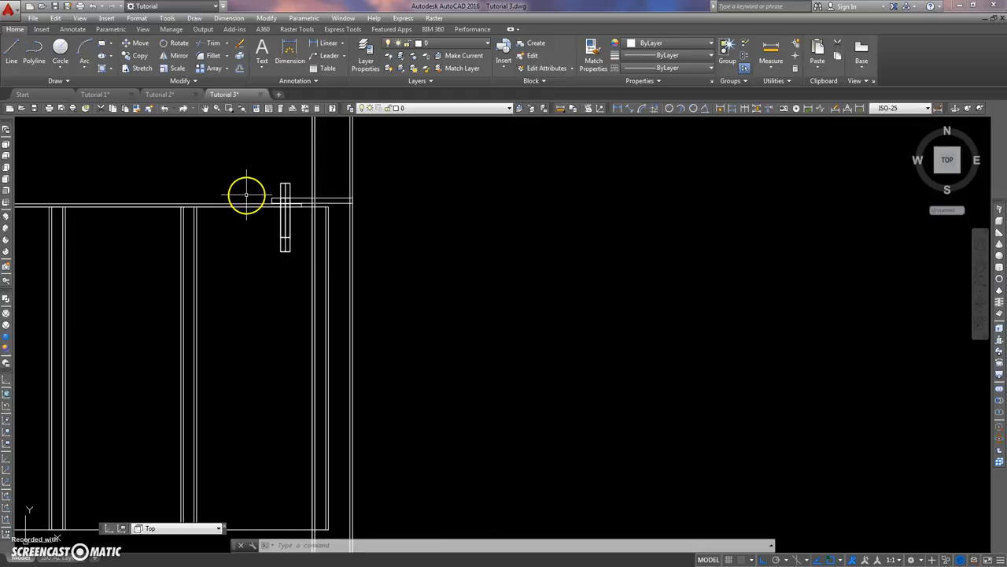
pyautogui.scroll(-3, 241, 186)
pyautogui.moveTo(232, 185); pyautogui.dragTo(360, 229, button='middle')
pyautogui.moveTo(215, 205); pyautogui.dragTo(336, 226, button='middle')
pyautogui.scroll(-6, 335, 226)
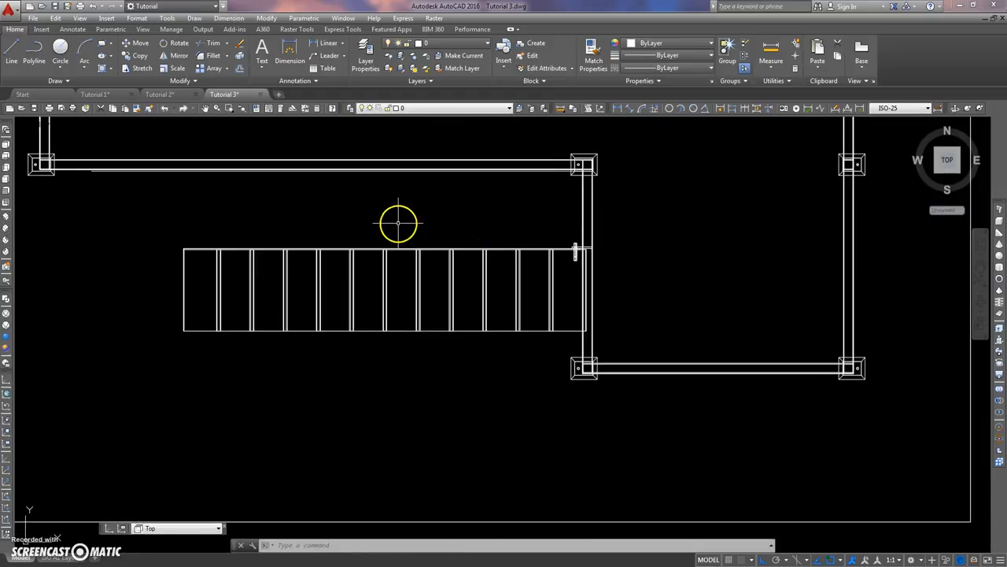
pyautogui.scroll(6, 294, 236)
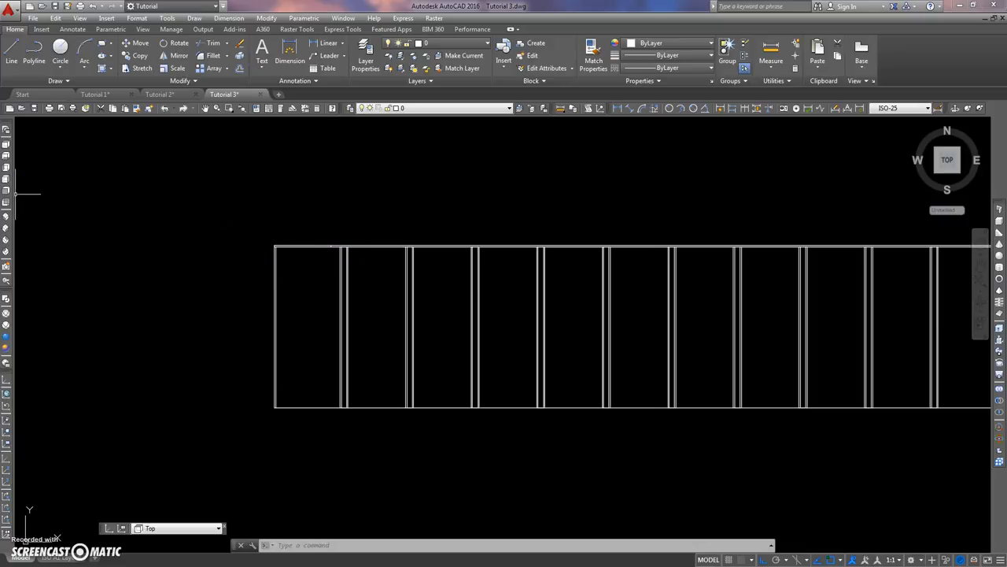
# Step: Switch to the file explorer and look through the CAD library's Standard Drawings, Common Parts, Stair Parts folder for footplate drawings
pyautogui.hotkey('alt', 'Tab')
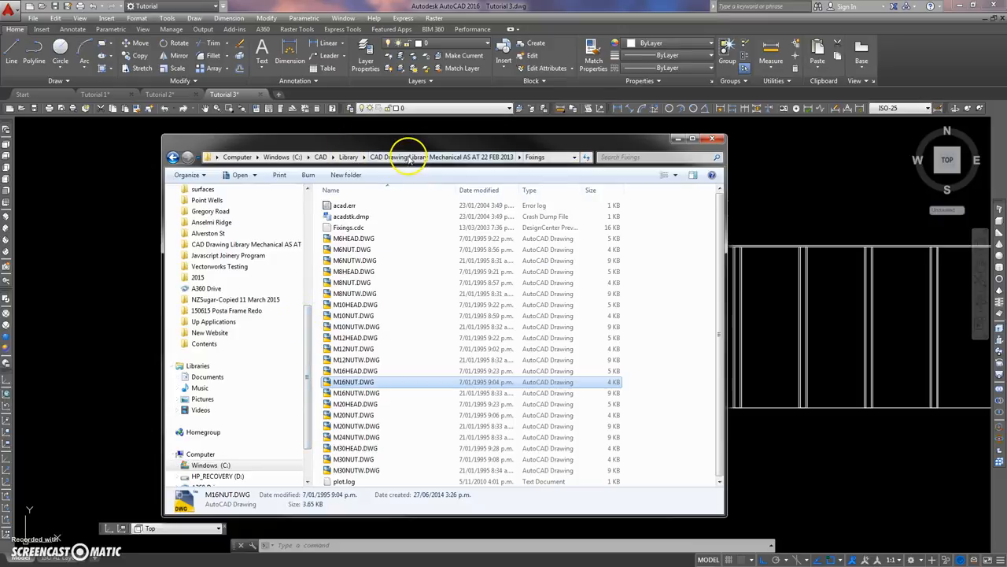
pyautogui.click(411, 158)
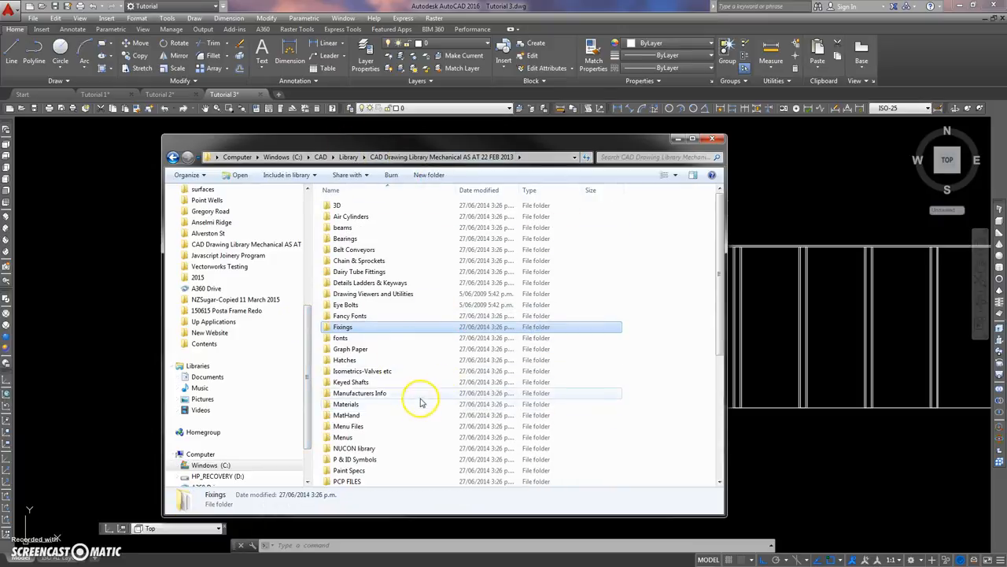
pyautogui.moveTo(715, 243); pyautogui.dragTo(711, 355)
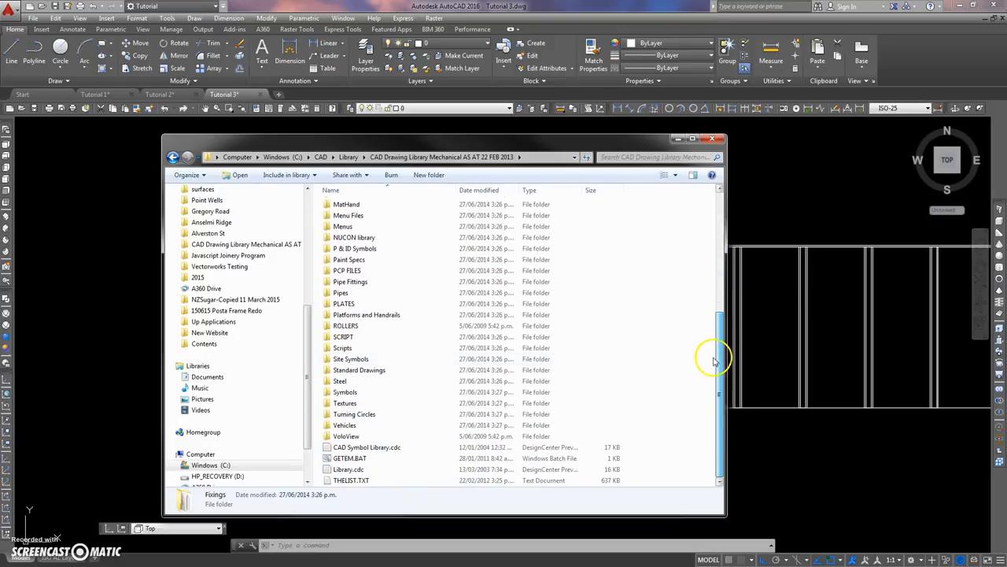
pyautogui.doubleClick(368, 370)
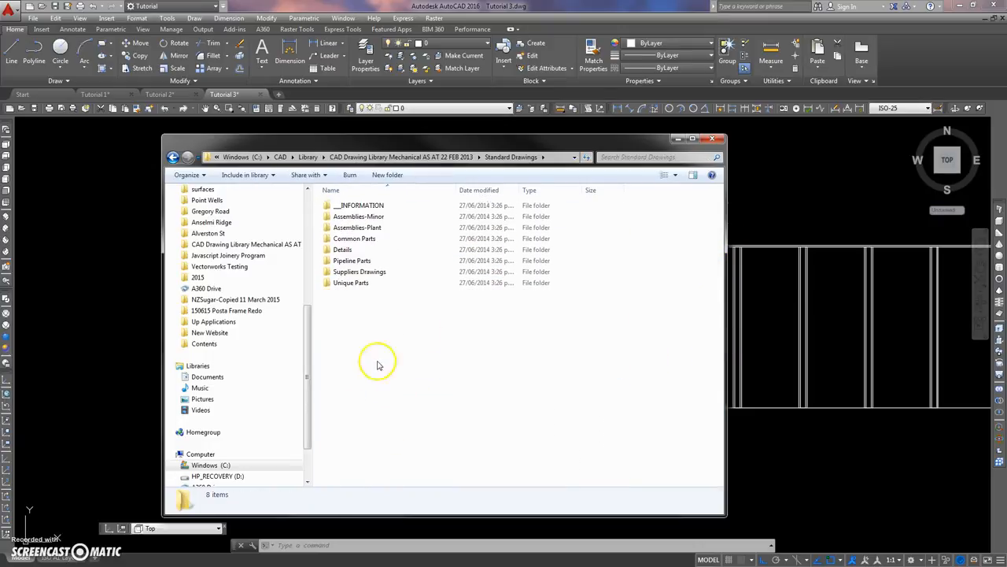
pyautogui.doubleClick(340, 240)
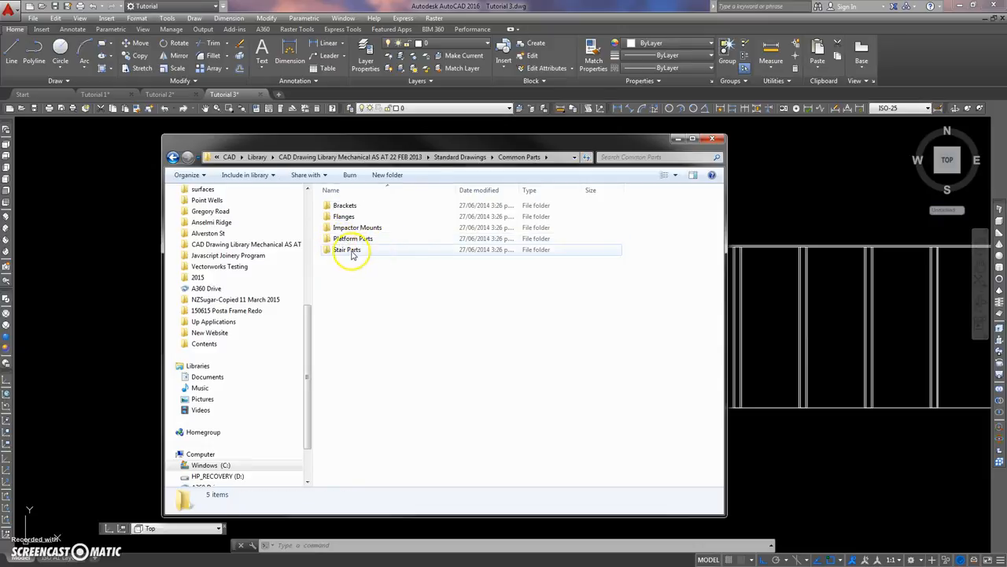
pyautogui.doubleClick(350, 251)
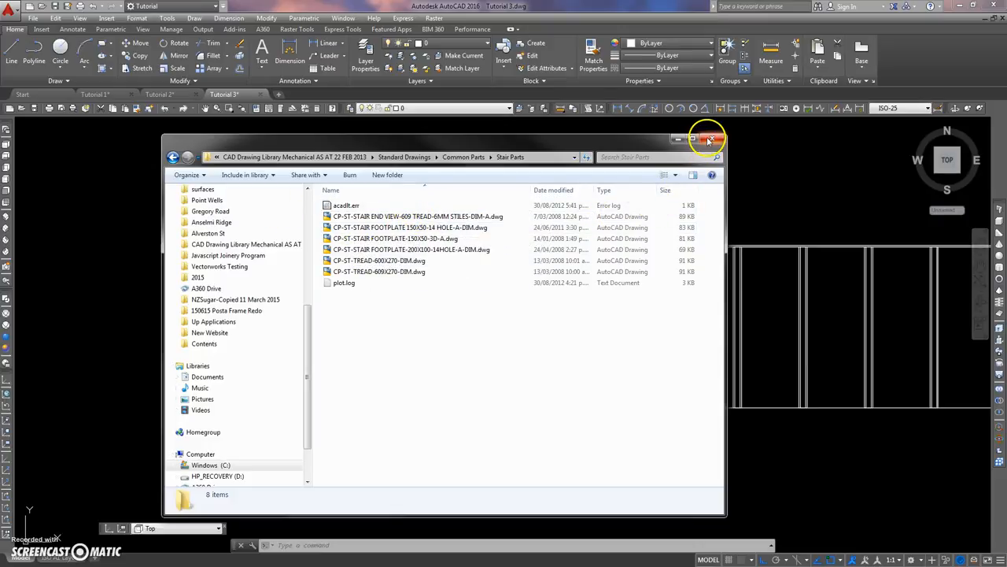
pyautogui.click(676, 140)
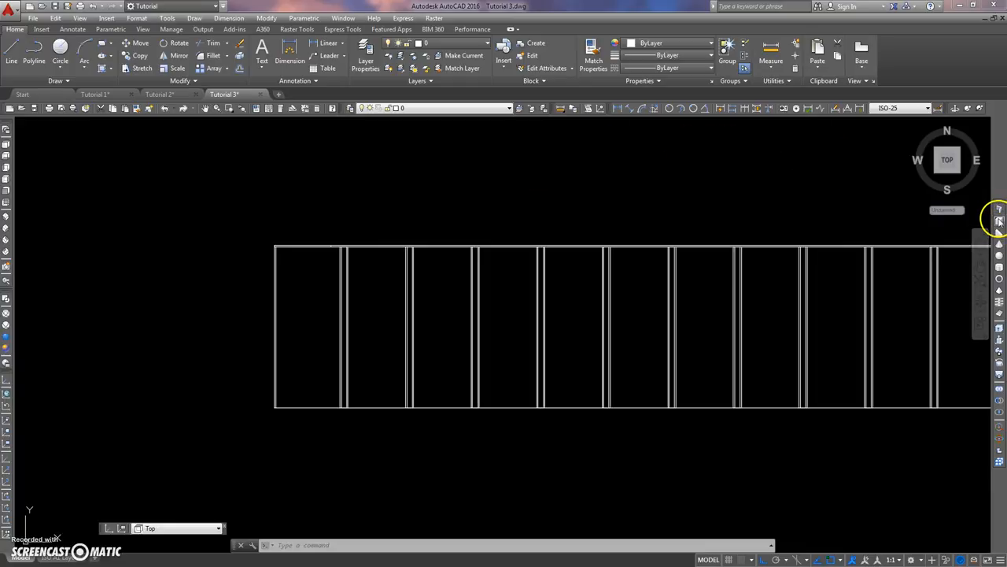
# Step: Create a 150 x 80 x 10 box as the footplate, starting from the stringer's corner at the lower end of the stair
pyautogui.click(998, 223)
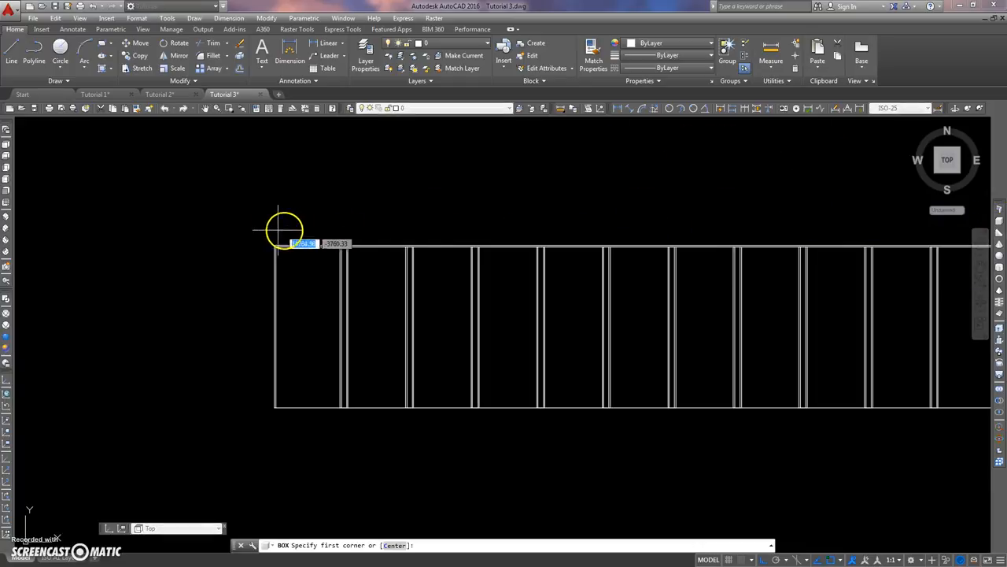
pyautogui.scroll(5, 279, 240)
pyautogui.click(261, 260)
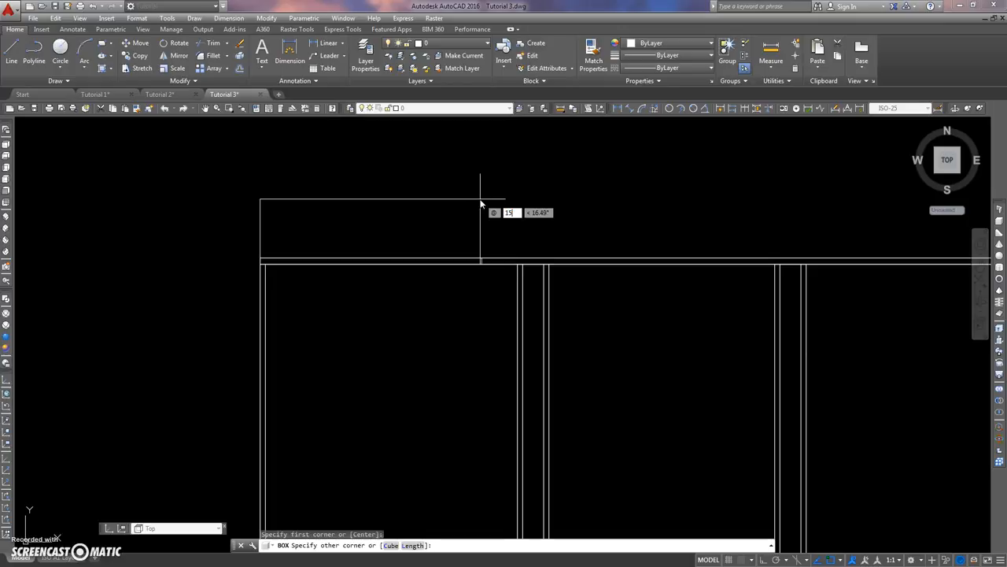
pyautogui.press('Tab')
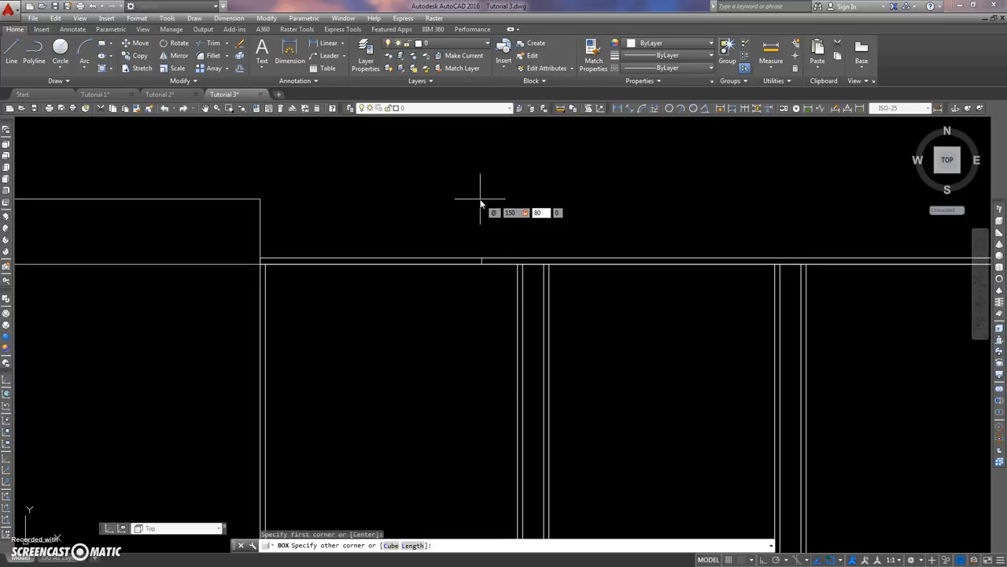
pyautogui.press('Return')
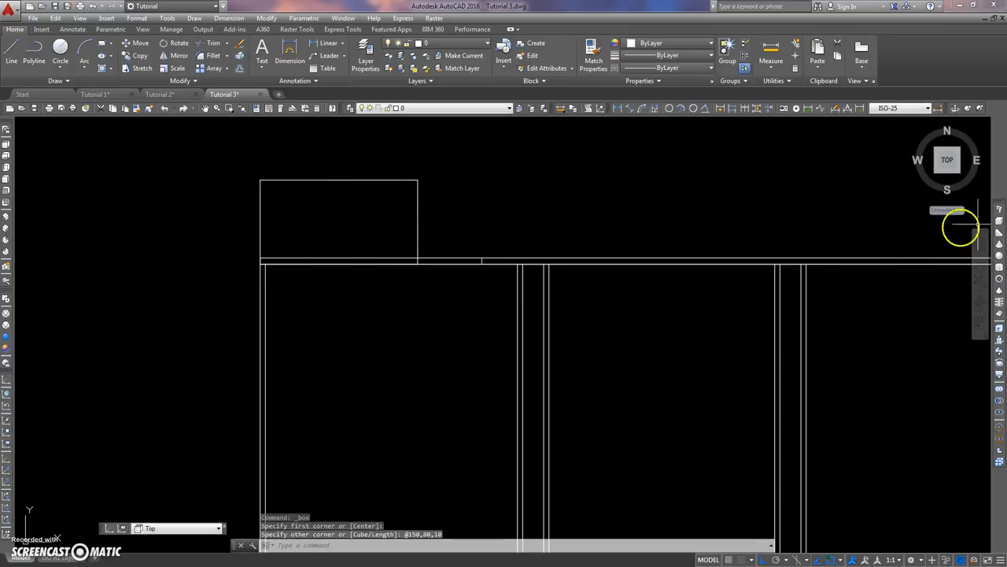
# Step: Create a cylinder with radius 9 and height 10, centred on the midpoint of the footplate's outer long edge
pyautogui.click(998, 268)
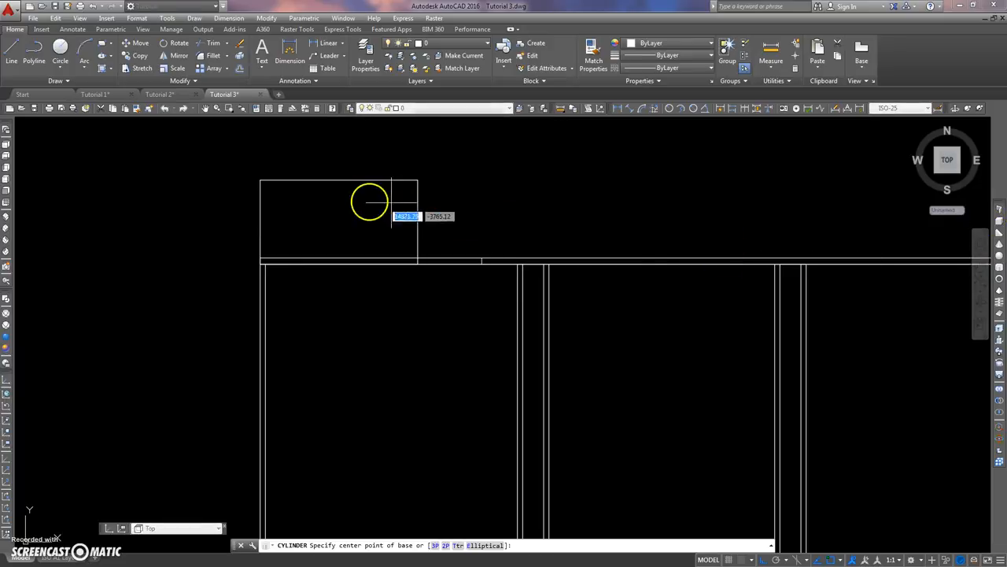
pyautogui.click(338, 180)
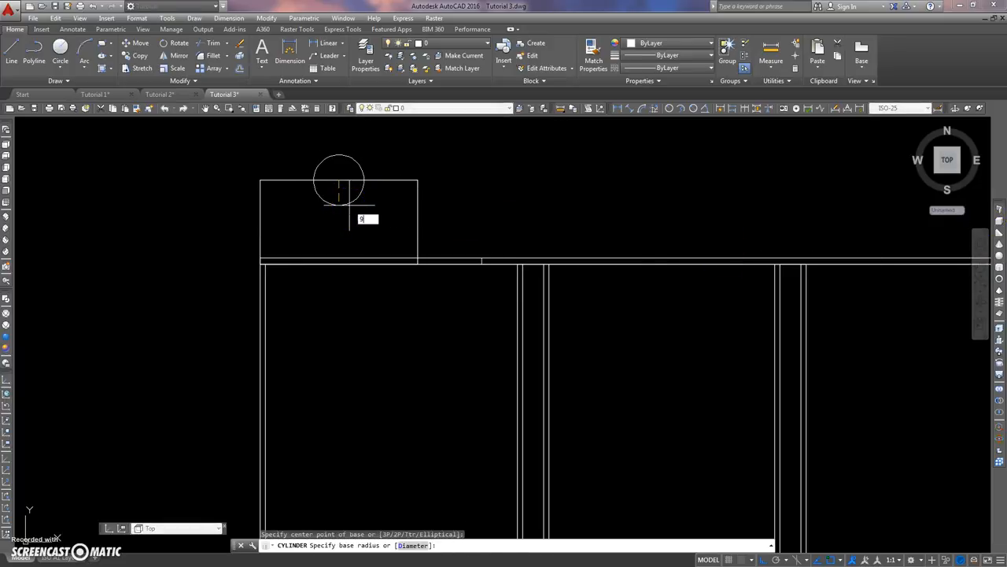
pyautogui.write('9')
pyautogui.press('Return')
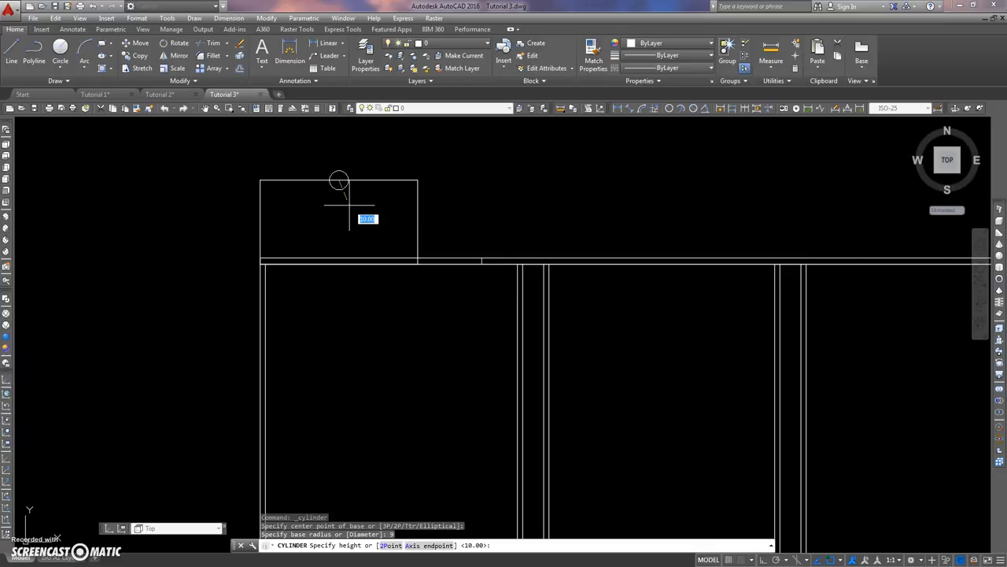
pyautogui.press('Return')
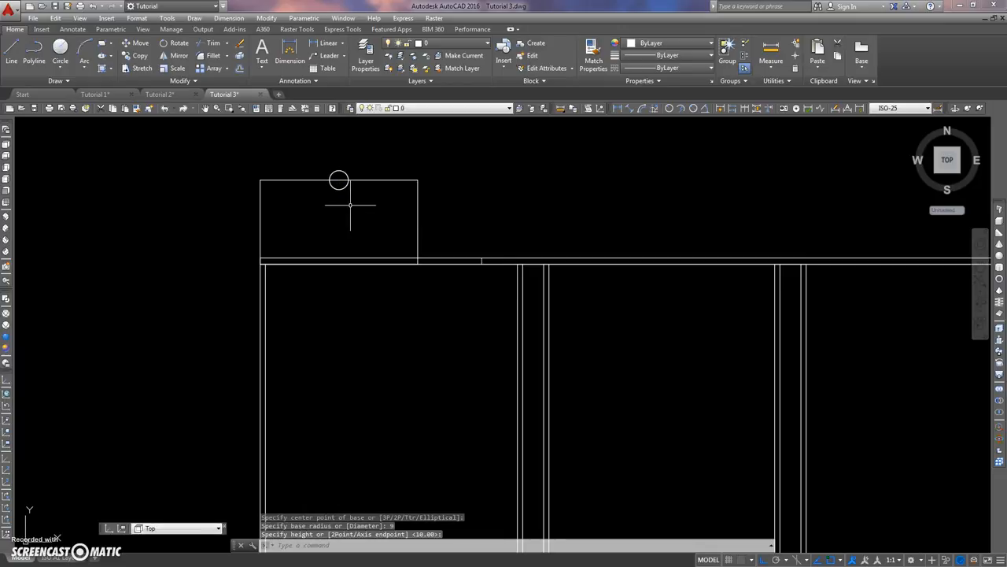